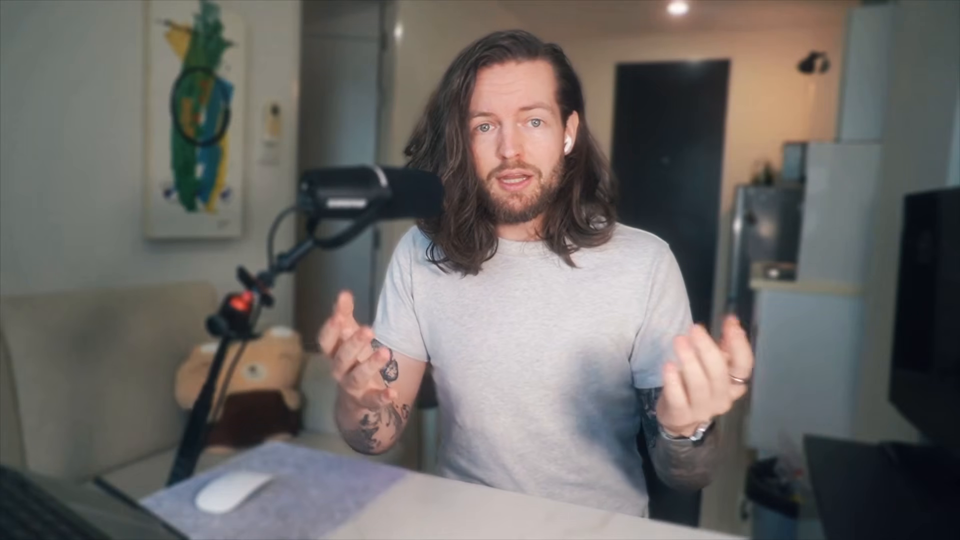
{"action": "scroll", "coordinate": [421, 294], "scroll_direction": "down", "scroll_amount": 7}
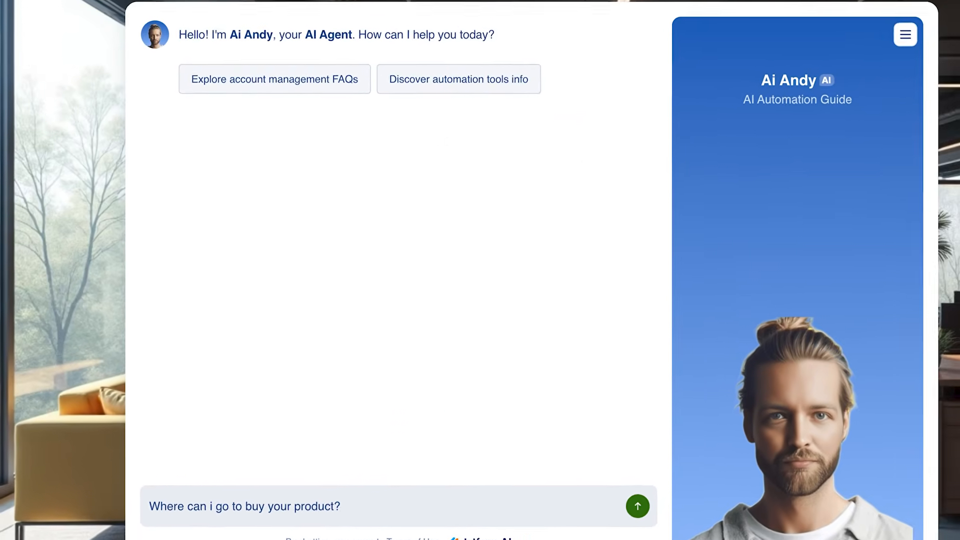
Send the demo AI agent the question "Where can i go to buy your product?".
{"action": "key", "text": "Return"}
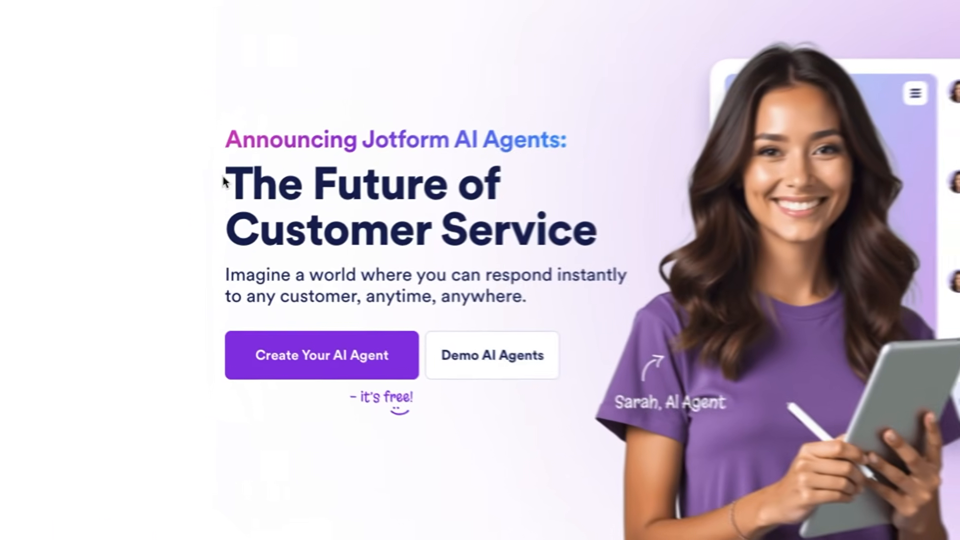
Review the Jotform AI Agents landing page, including the customer service headline and the carousel of agent templates.
{"action": "left_click_drag", "start_coordinate": [152, 215], "coordinate": [394, 264]}
{"action": "left_click_drag", "start_coordinate": [653, 253], "coordinate": [646, 225]}
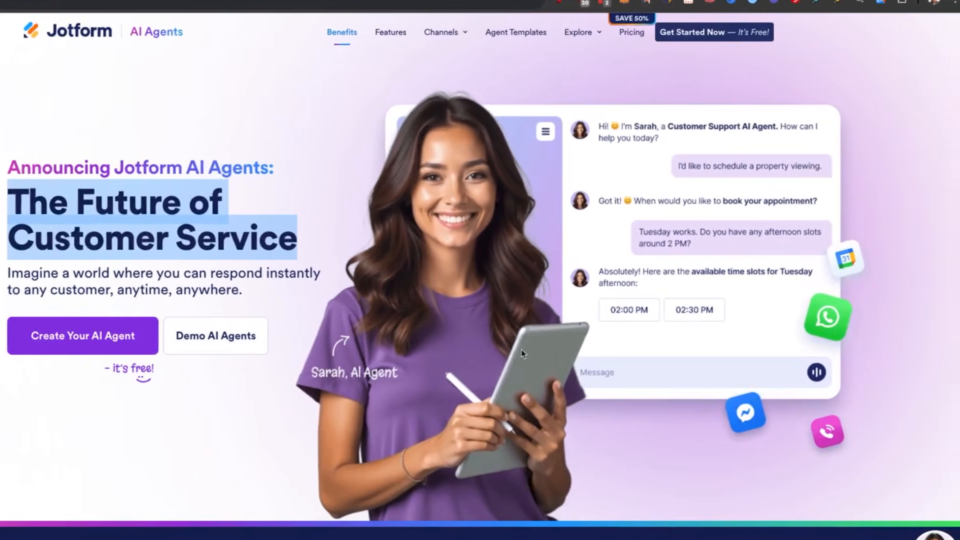
{"action": "scroll", "coordinate": [535, 357], "scroll_direction": "down", "scroll_amount": 6}
{"action": "scroll", "coordinate": [547, 380], "scroll_direction": "down", "scroll_amount": 15}
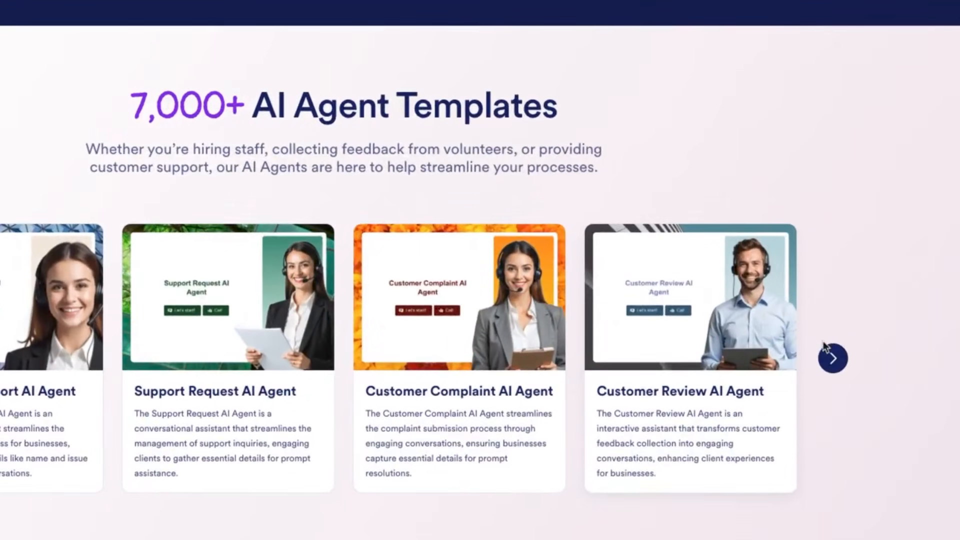
{"action": "left_click", "coordinate": [832, 357]}
{"action": "left_click", "coordinate": [832, 357]}
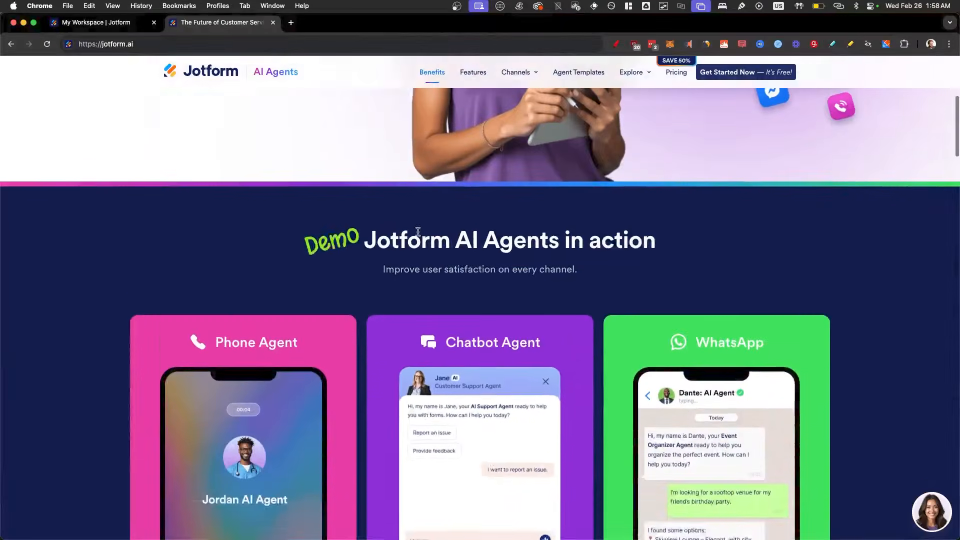
{"action": "scroll", "coordinate": [386, 256], "scroll_direction": "up", "scroll_amount": 5}
{"action": "scroll", "coordinate": [386, 256], "scroll_direction": "up", "scroll_amount": 5}
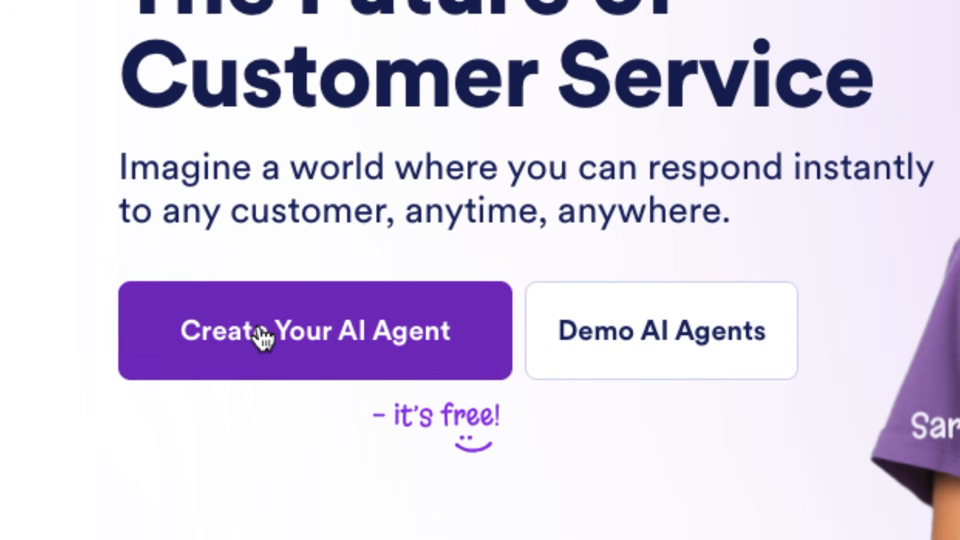
Start creating an AI agent for the WhatsApp channel, using a template as the starting point.
{"action": "left_click", "coordinate": [263, 337]}
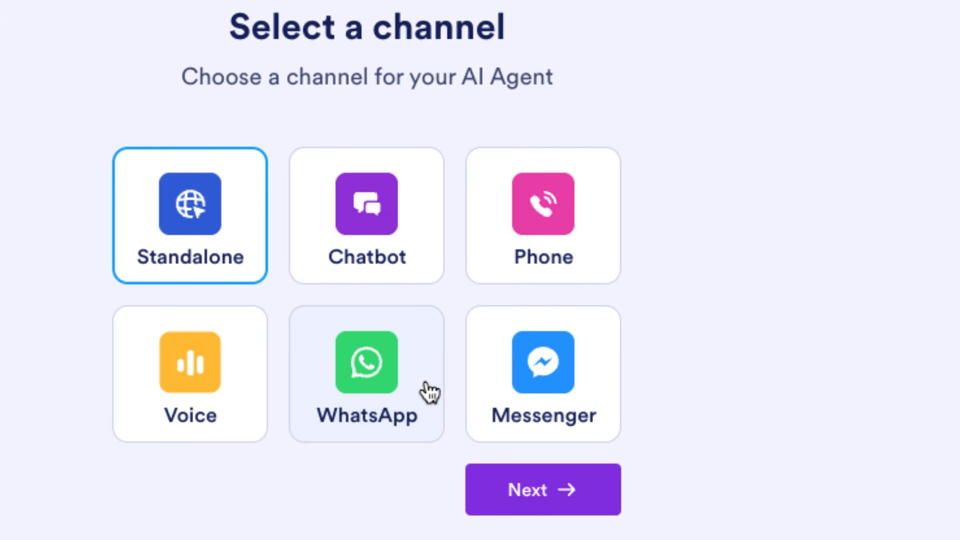
{"action": "left_click", "coordinate": [409, 363]}
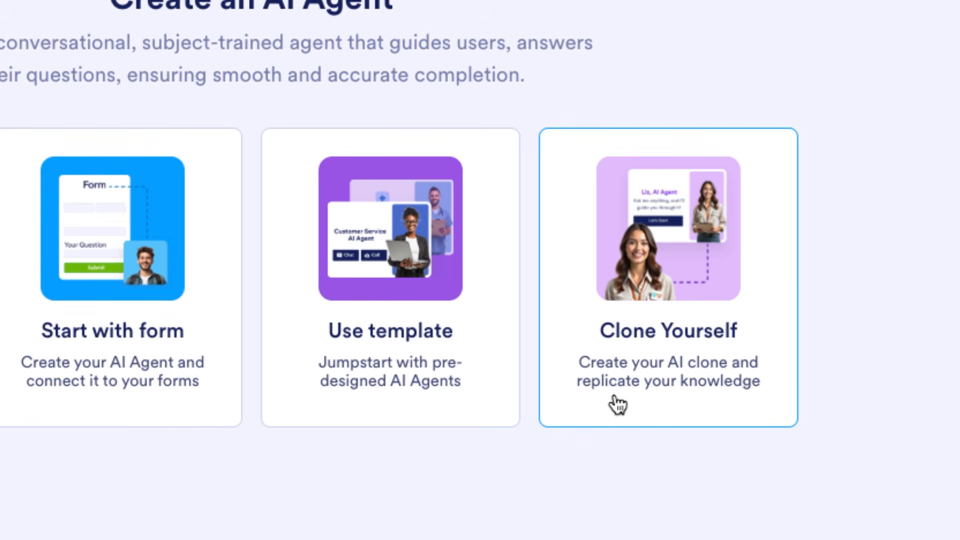
{"action": "left_click", "coordinate": [383, 355]}
Examine the range of ready-made AI agent templates in the template gallery.
{"action": "scroll", "coordinate": [475, 323], "scroll_direction": "down", "scroll_amount": 3}
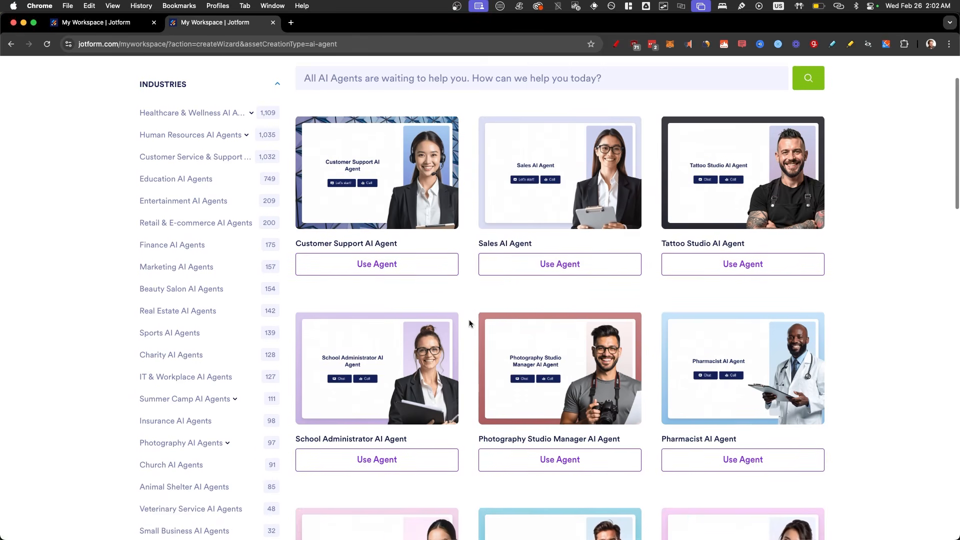
{"action": "scroll", "coordinate": [468, 324], "scroll_direction": "down", "scroll_amount": 7}
{"action": "scroll", "coordinate": [469, 324], "scroll_direction": "down", "scroll_amount": 5}
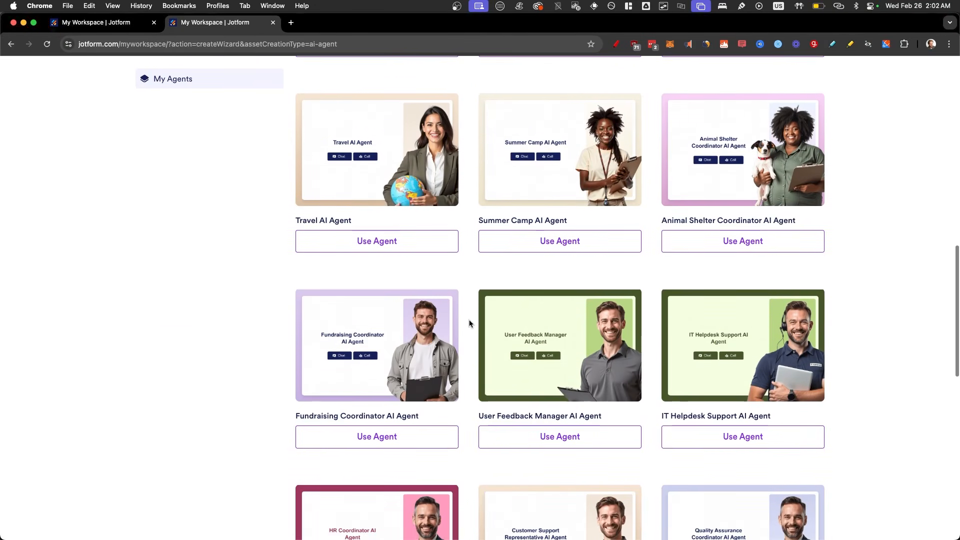
{"action": "scroll", "coordinate": [469, 323], "scroll_direction": "down", "scroll_amount": 4}
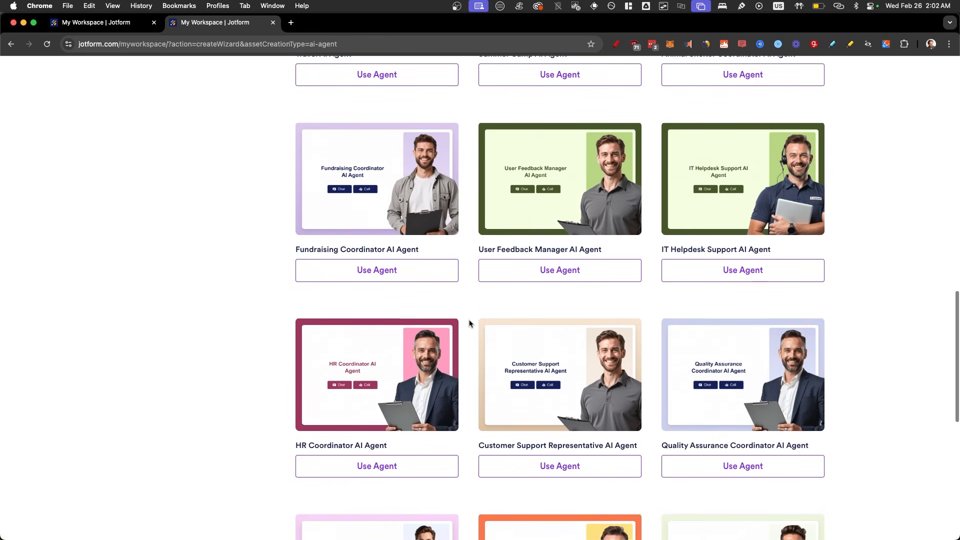
{"action": "scroll", "coordinate": [469, 323], "scroll_direction": "down", "scroll_amount": 4}
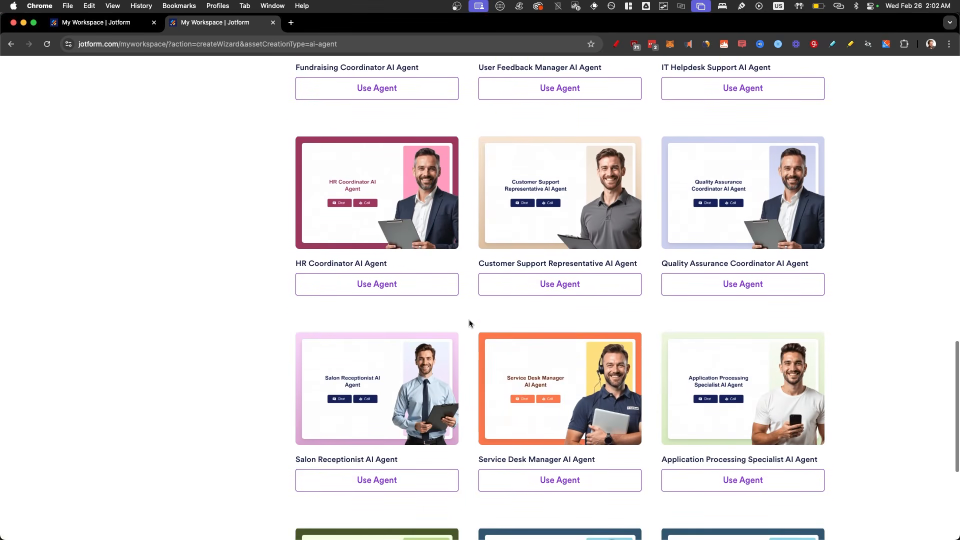
{"action": "scroll", "coordinate": [469, 323], "scroll_direction": "down", "scroll_amount": 2}
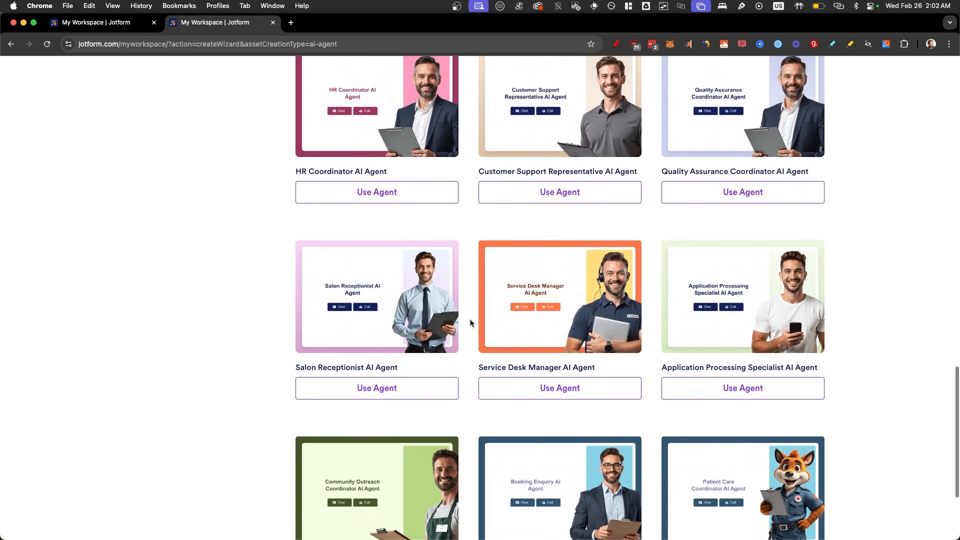
{"action": "scroll", "coordinate": [469, 323], "scroll_direction": "down", "scroll_amount": 3}
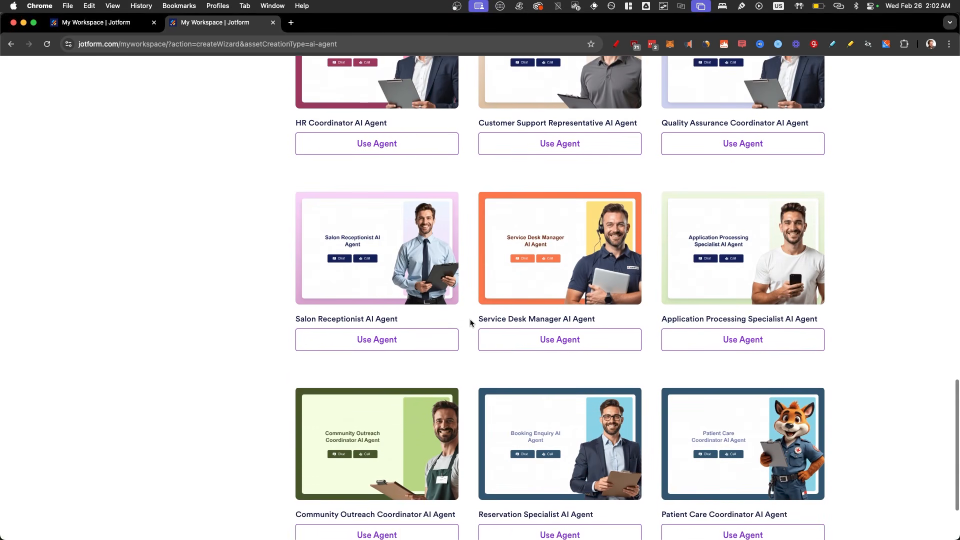
{"action": "scroll", "coordinate": [470, 322], "scroll_direction": "down", "scroll_amount": 1}
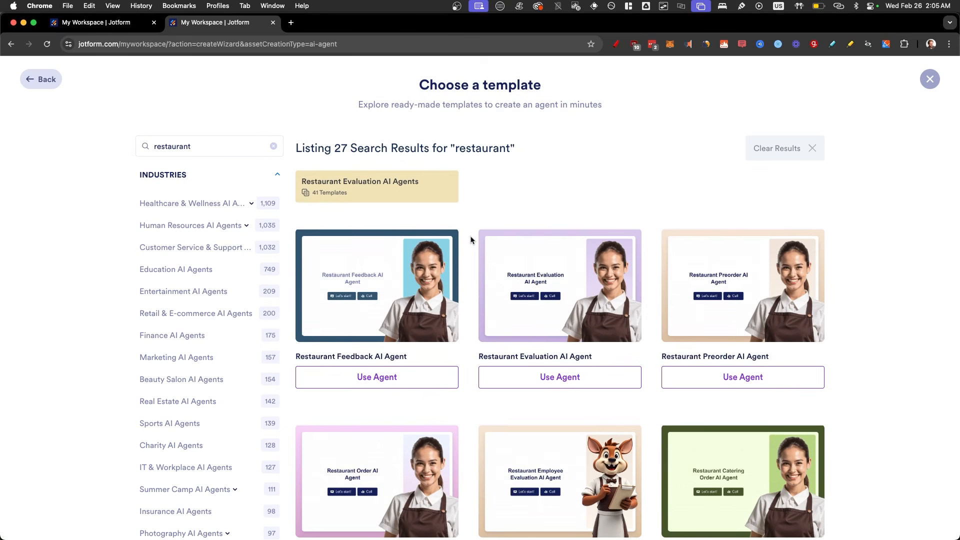
Create the agent from the Restaurant Order AI Agent template in the "restaurant" search results.
{"action": "scroll", "coordinate": [472, 240], "scroll_direction": "down", "scroll_amount": 5}
{"action": "scroll", "coordinate": [472, 240], "scroll_direction": "down", "scroll_amount": 5}
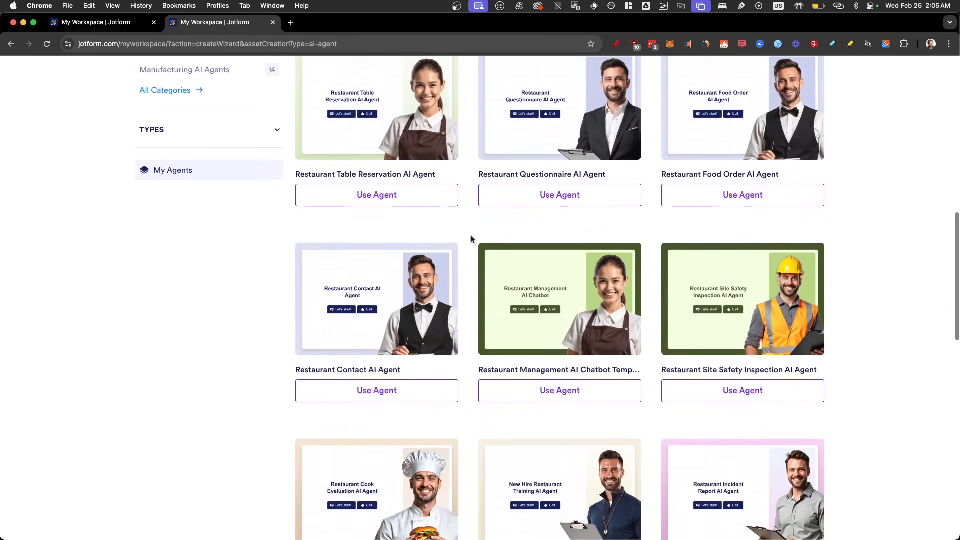
{"action": "scroll", "coordinate": [471, 240], "scroll_direction": "up", "scroll_amount": 7}
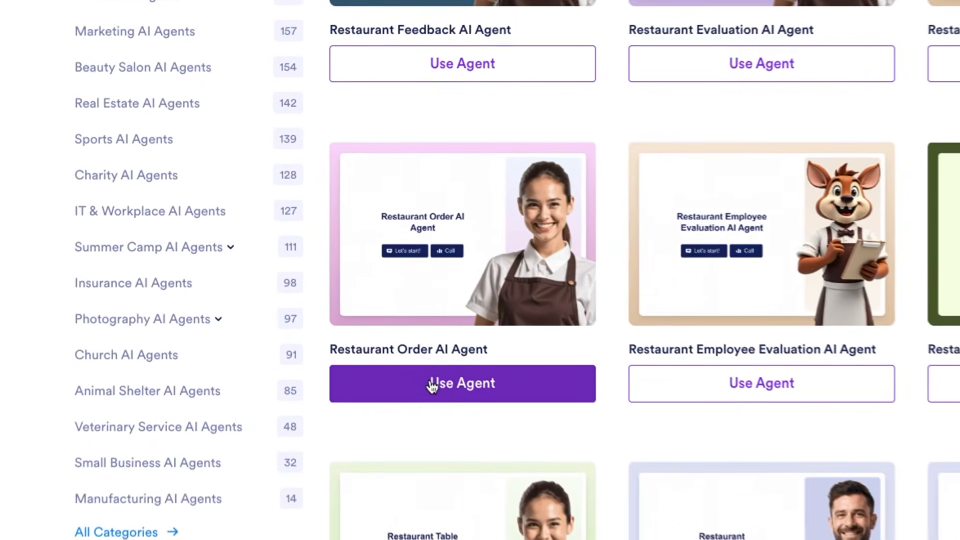
{"action": "left_click", "coordinate": [359, 293]}
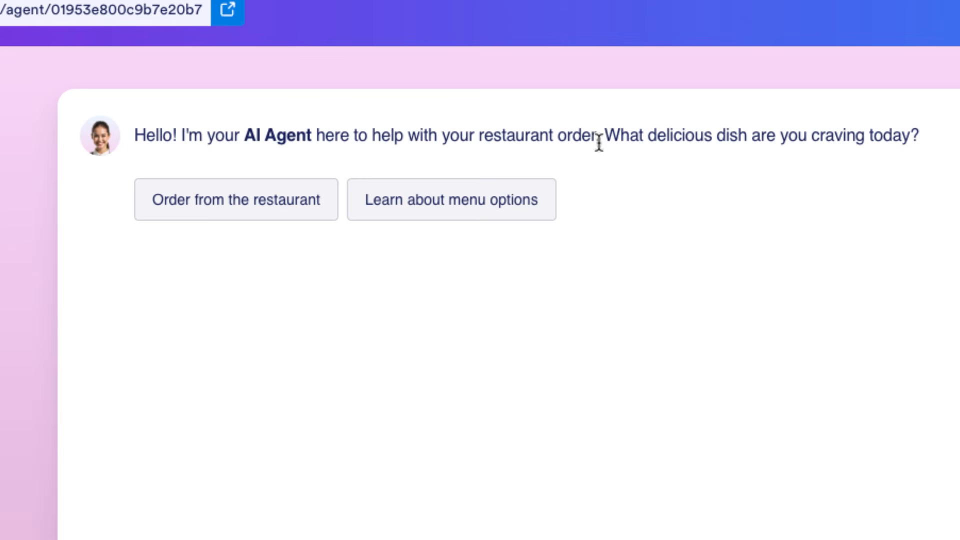
Ask the agent "What do you have on the menu?" in the preview, and turn the preview off.
{"action": "left_click", "coordinate": [915, 140]}
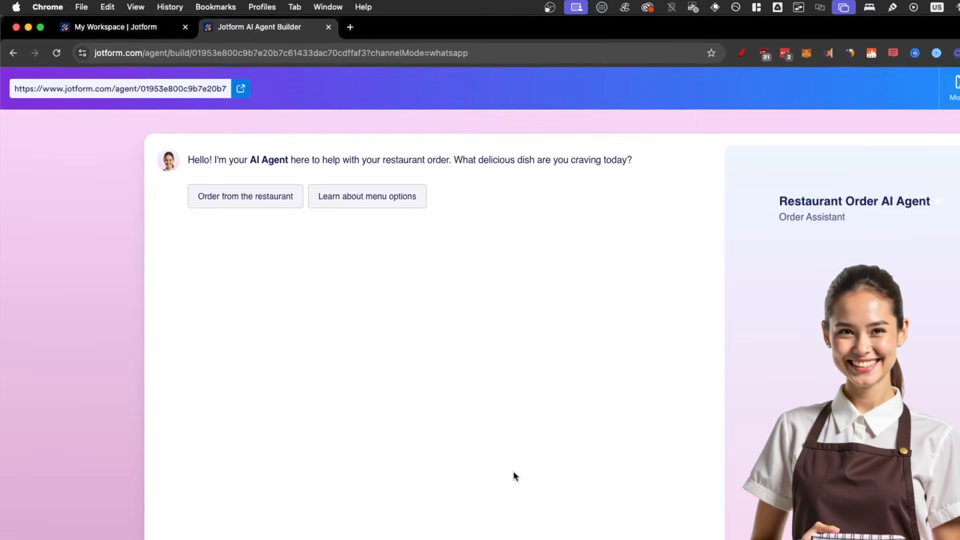
{"action": "type", "text": "What do you have "}
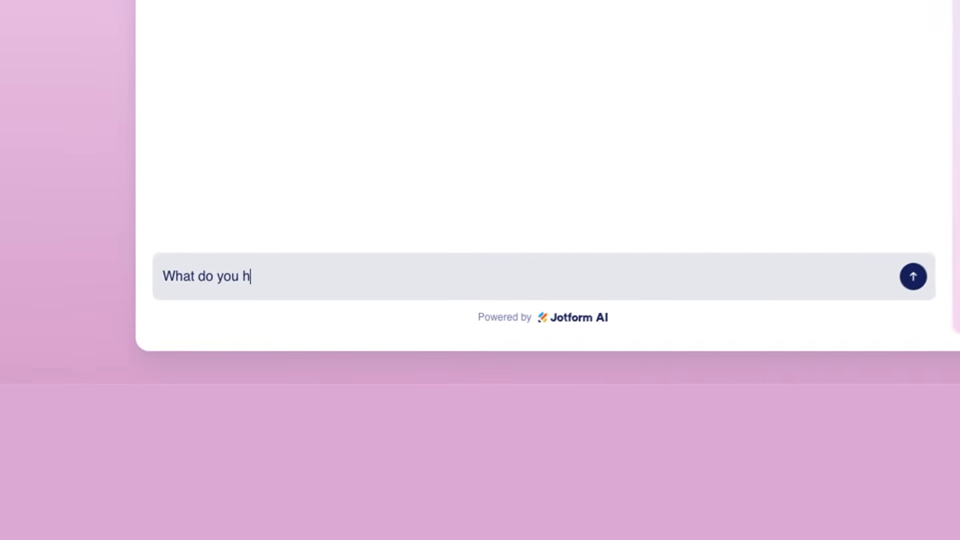
{"action": "type", "text": "on the m"}
{"action": "type", "text": "enu?"}
{"action": "key", "text": "Return"}
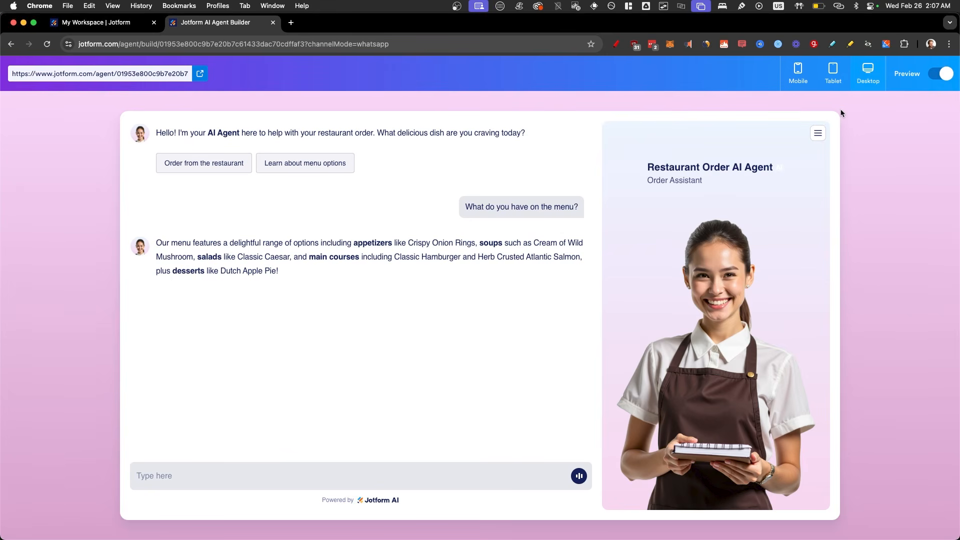
{"action": "left_click", "coordinate": [939, 78]}
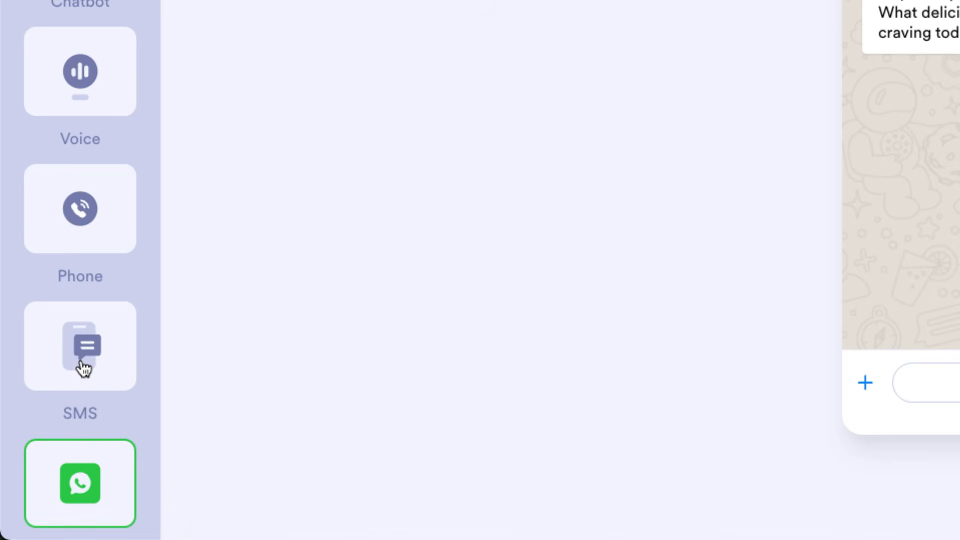
View the agent's SMS, Phone, Voice and Chatbot channel layouts, and switch to the Standalone channel.
{"action": "left_click", "coordinate": [41, 455]}
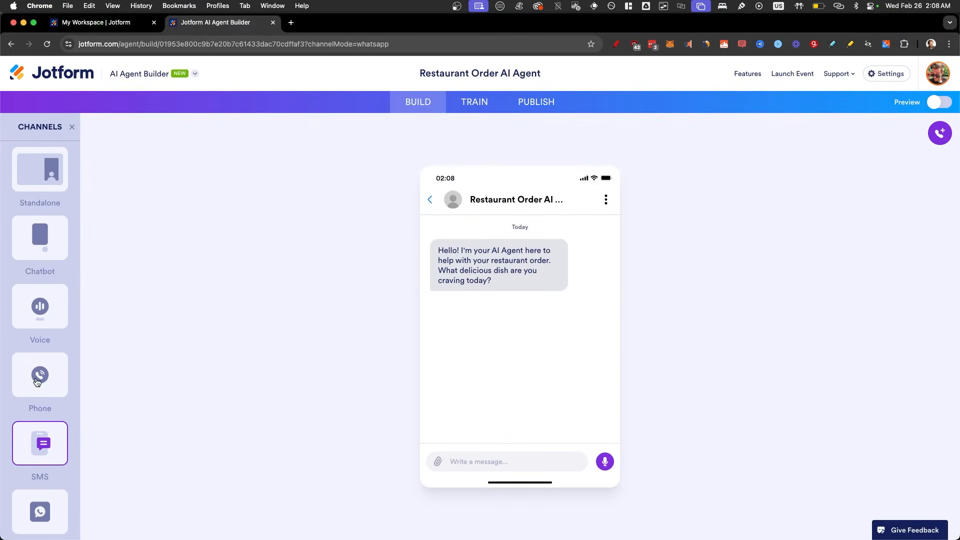
{"action": "left_click", "coordinate": [36, 382]}
{"action": "left_click", "coordinate": [40, 307]}
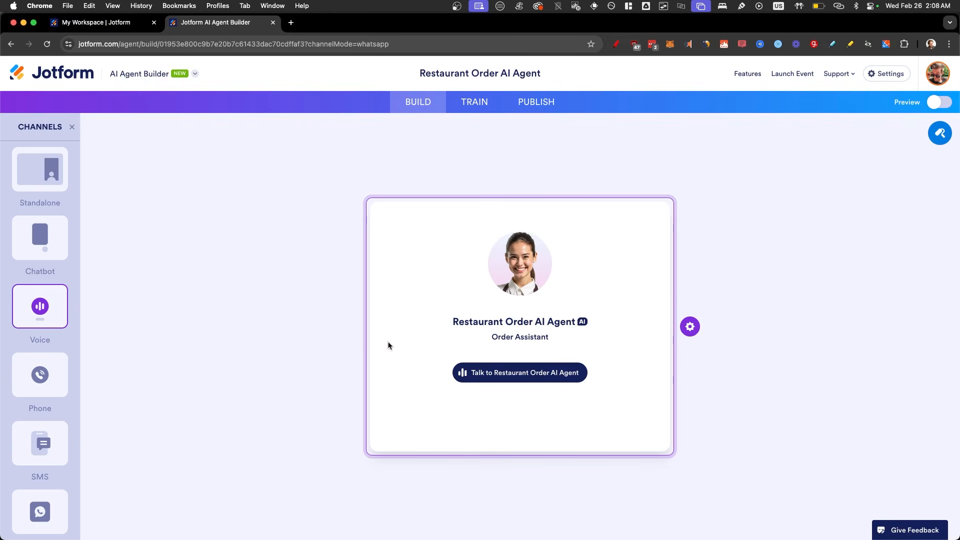
{"action": "left_click", "coordinate": [36, 253]}
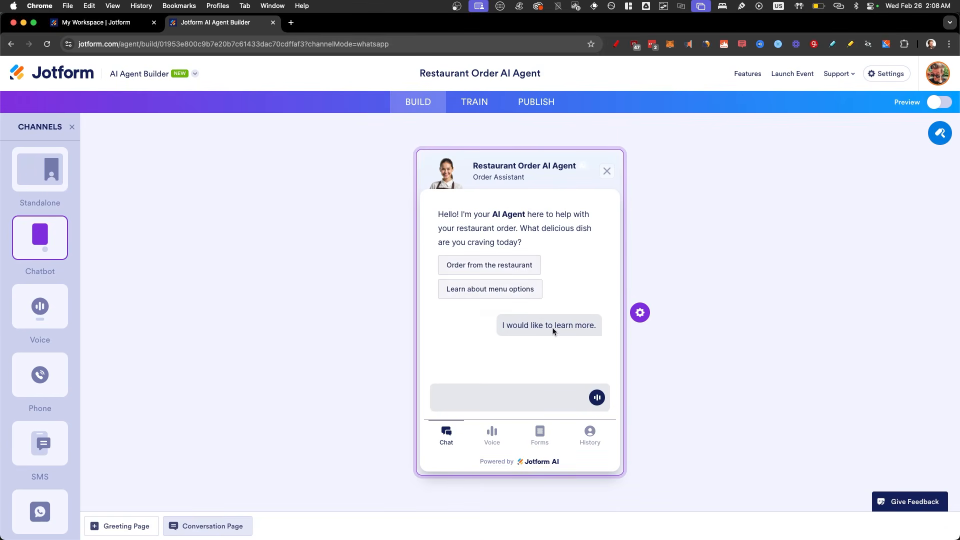
{"action": "left_click", "coordinate": [50, 180]}
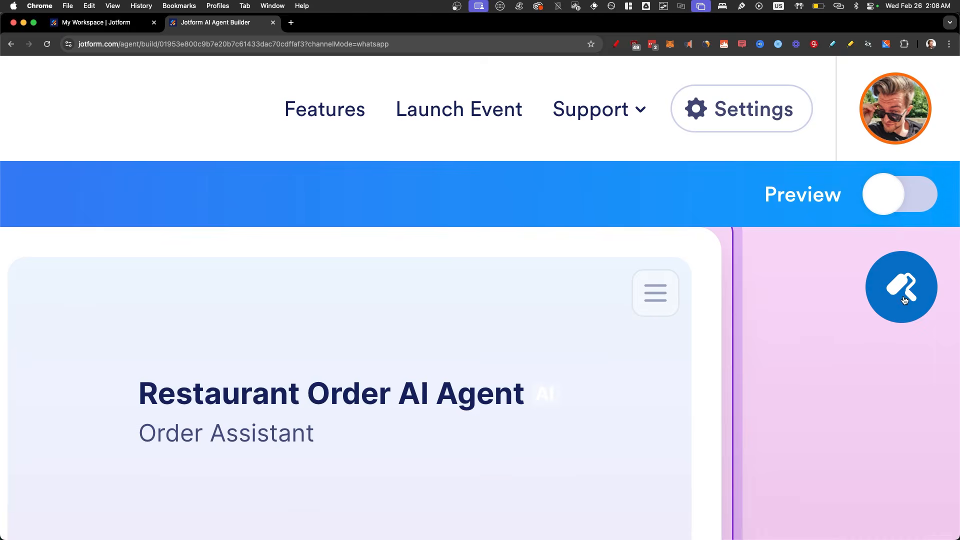
Open the agent's designer, try several gallery avatars and pick the woman in a white chef's hat.
{"action": "left_click", "coordinate": [904, 299]}
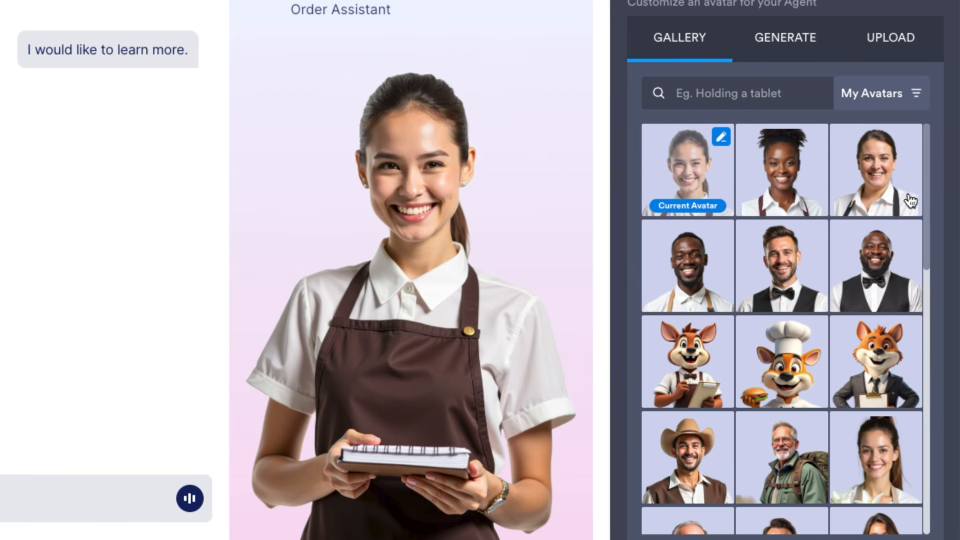
{"action": "left_click", "coordinate": [785, 189]}
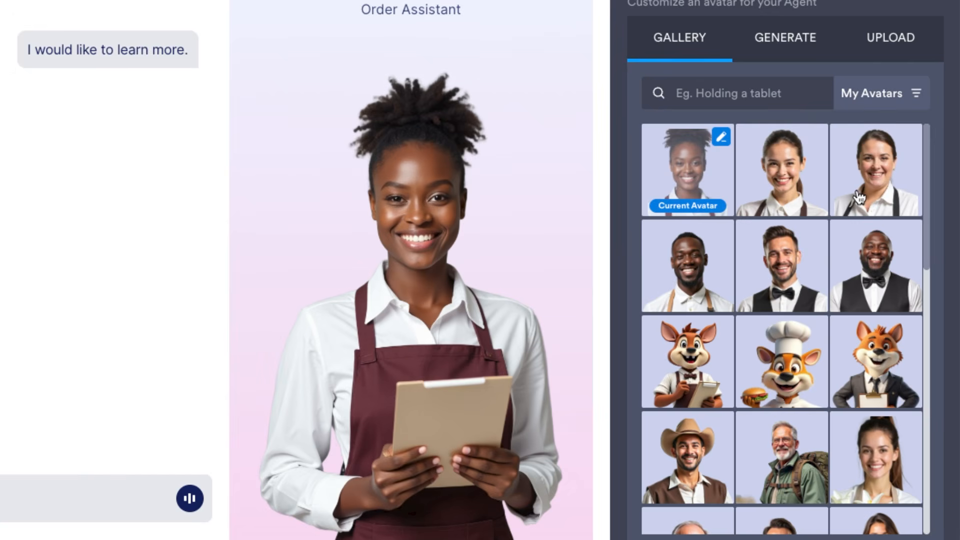
{"action": "left_click", "coordinate": [870, 205]}
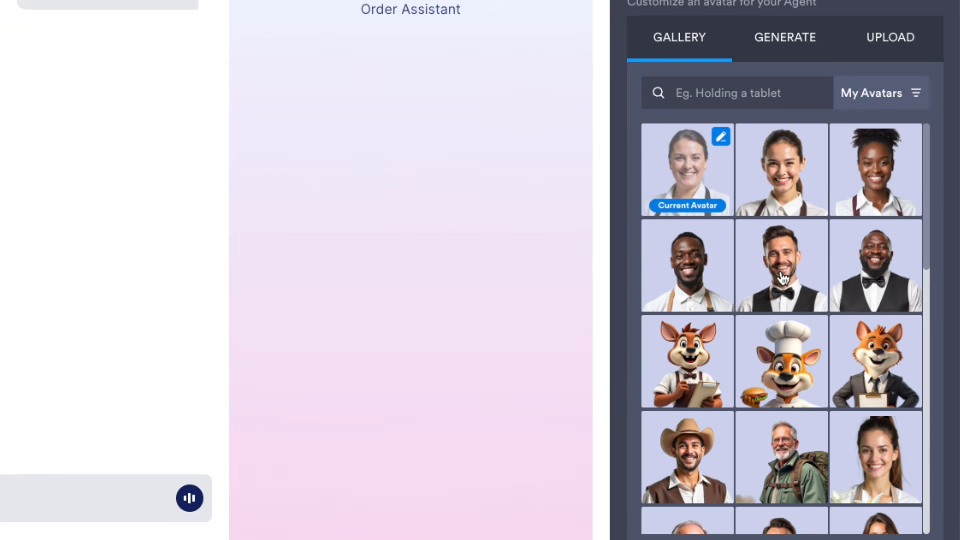
{"action": "scroll", "coordinate": [797, 379], "scroll_direction": "down", "scroll_amount": 5}
{"action": "scroll", "coordinate": [805, 378], "scroll_direction": "down", "scroll_amount": 1}
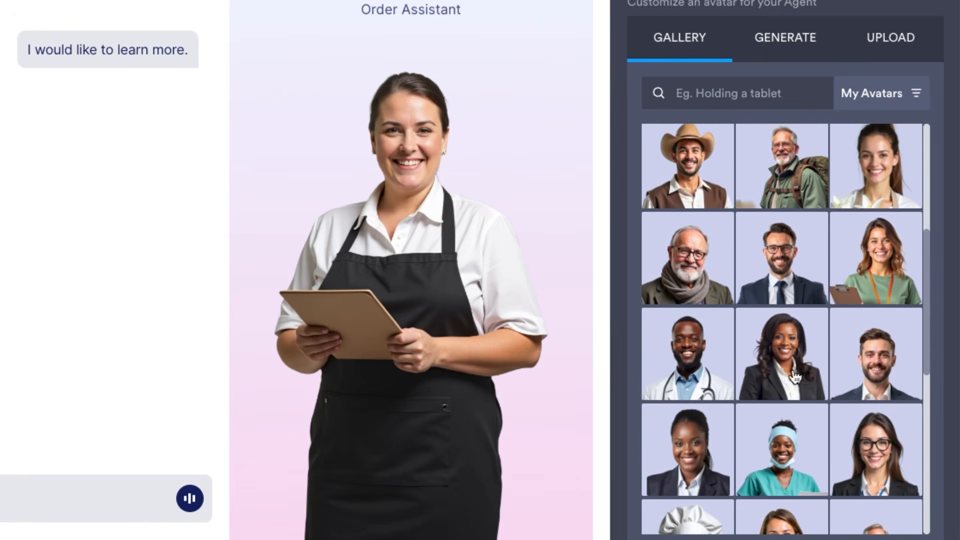
{"action": "scroll", "coordinate": [800, 378], "scroll_direction": "down", "scroll_amount": 2}
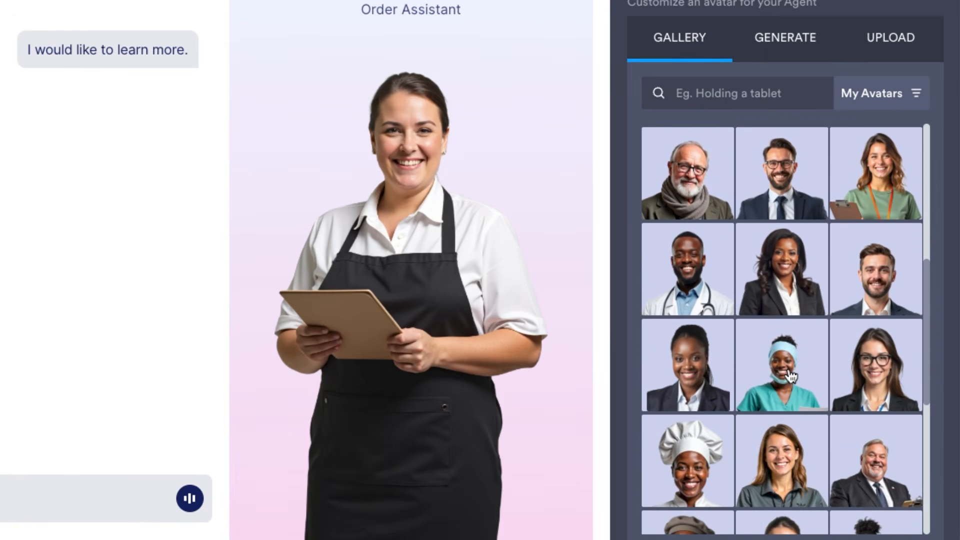
{"action": "left_click", "coordinate": [844, 384]}
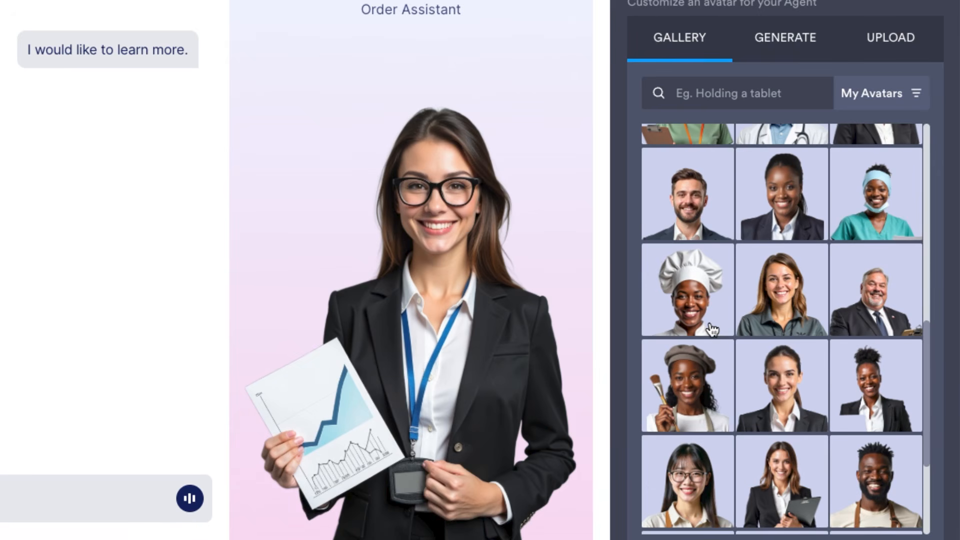
{"action": "left_click", "coordinate": [712, 329]}
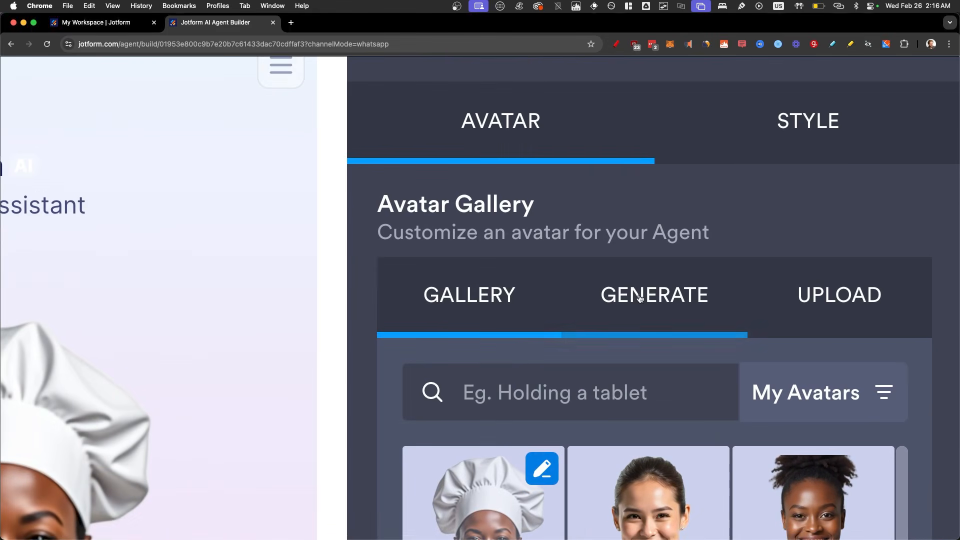
Generate a new avatar, changing the prompt to begin with "woman chef" and to have her holding a pizza.
{"action": "left_click", "coordinate": [853, 212]}
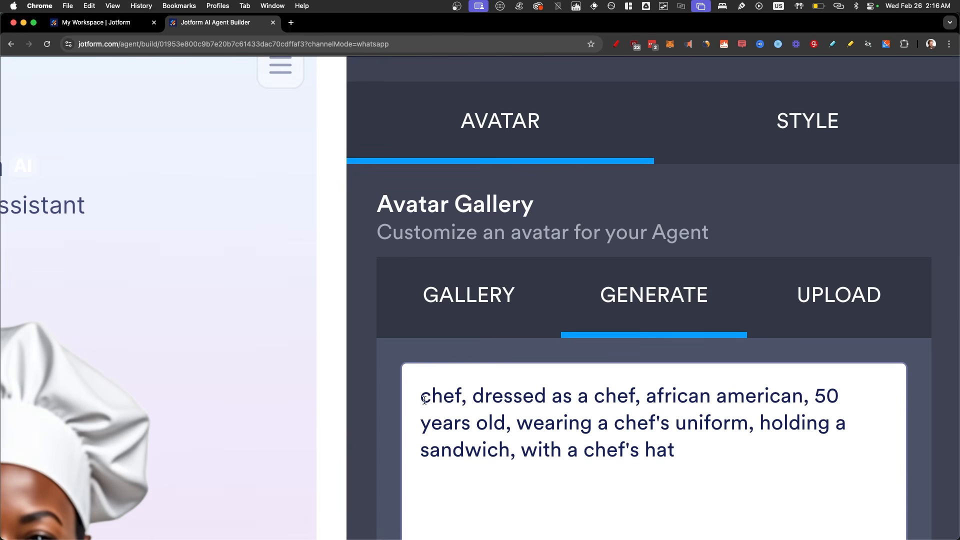
{"action": "left_click_drag", "start_coordinate": [420, 398], "coordinate": [697, 471]}
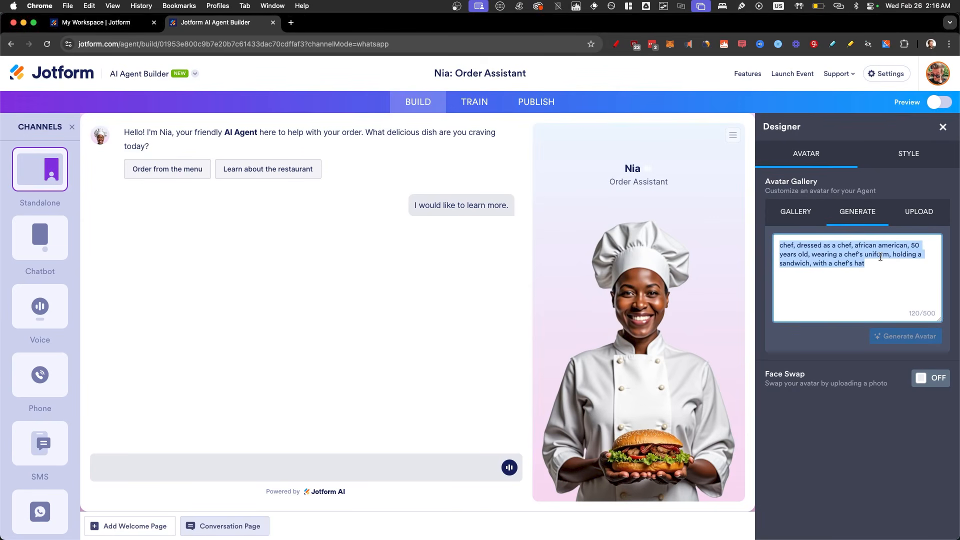
{"action": "left_click", "coordinate": [865, 255]}
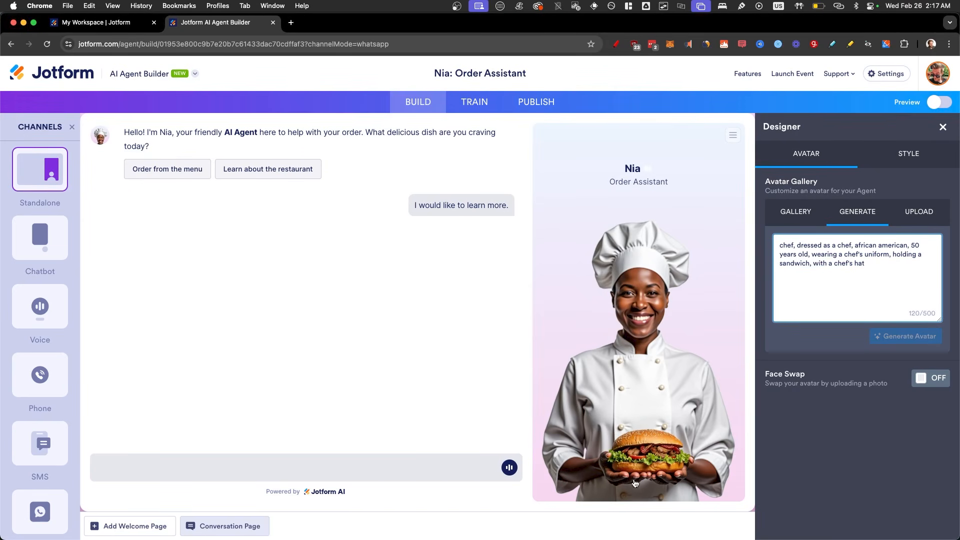
{"action": "double_click", "coordinate": [792, 263]}
{"action": "type", "text": "pizza"}
{"action": "left_click", "coordinate": [926, 340]}
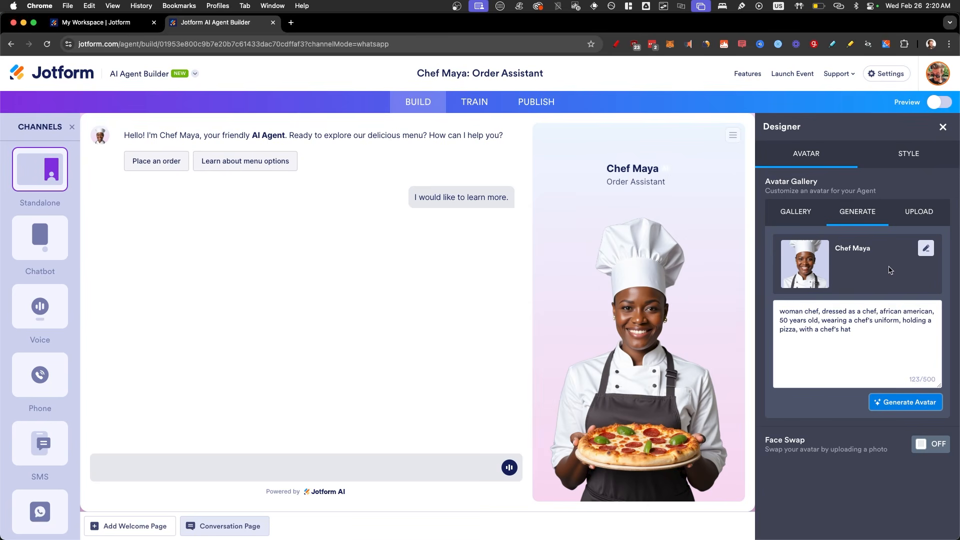
Upload the pixel-art man in grey armor as the avatar with its background removed, and check it in the Chatbot channel.
{"action": "left_click", "coordinate": [941, 215]}
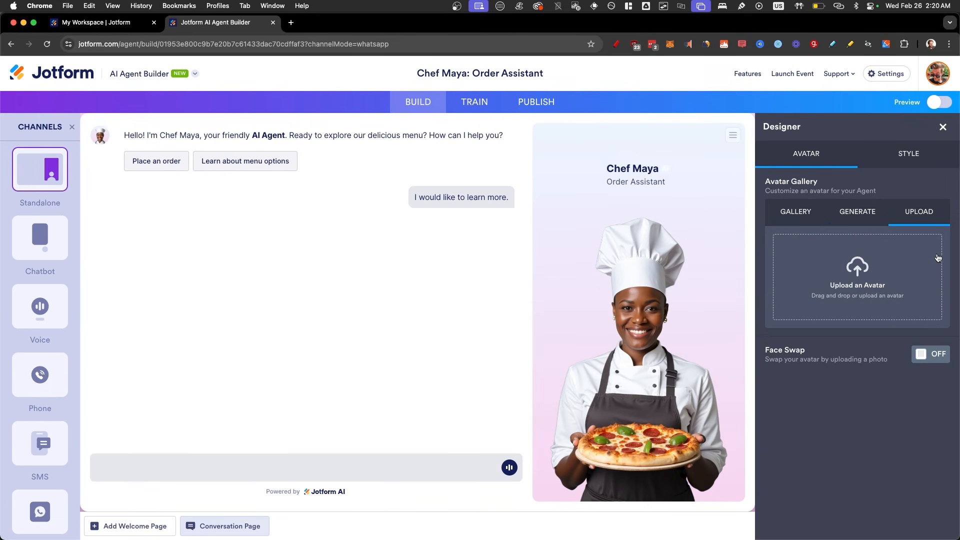
{"action": "left_click", "coordinate": [872, 293]}
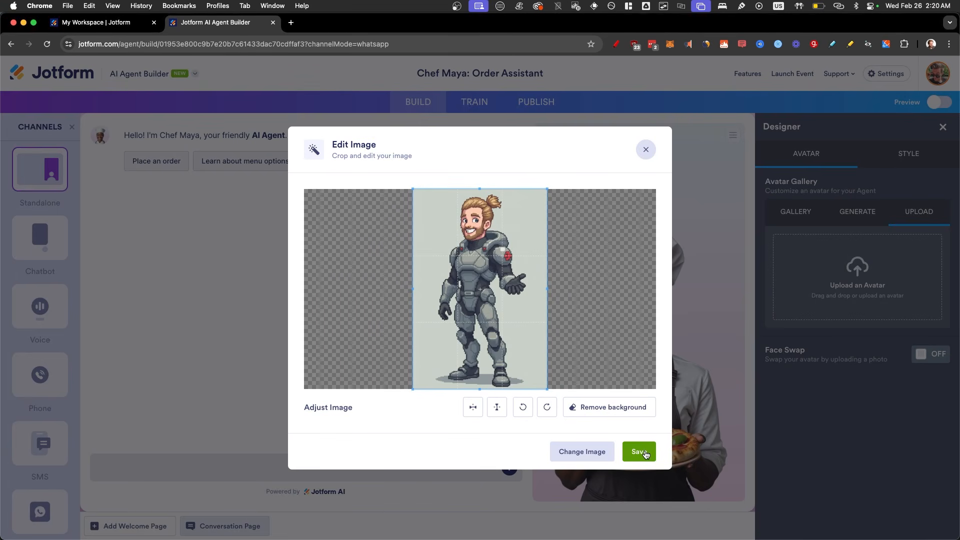
{"action": "left_click", "coordinate": [609, 414]}
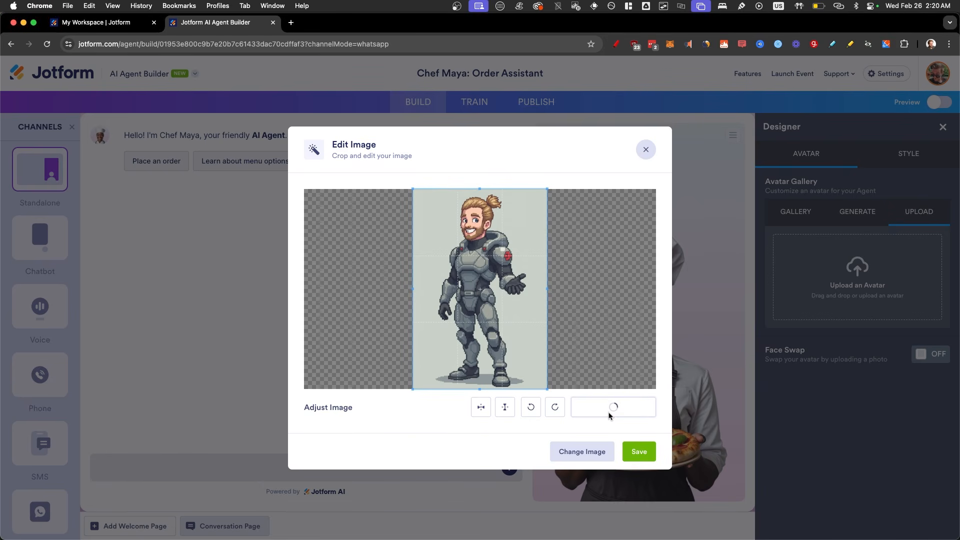
{"action": "left_click", "coordinate": [642, 452]}
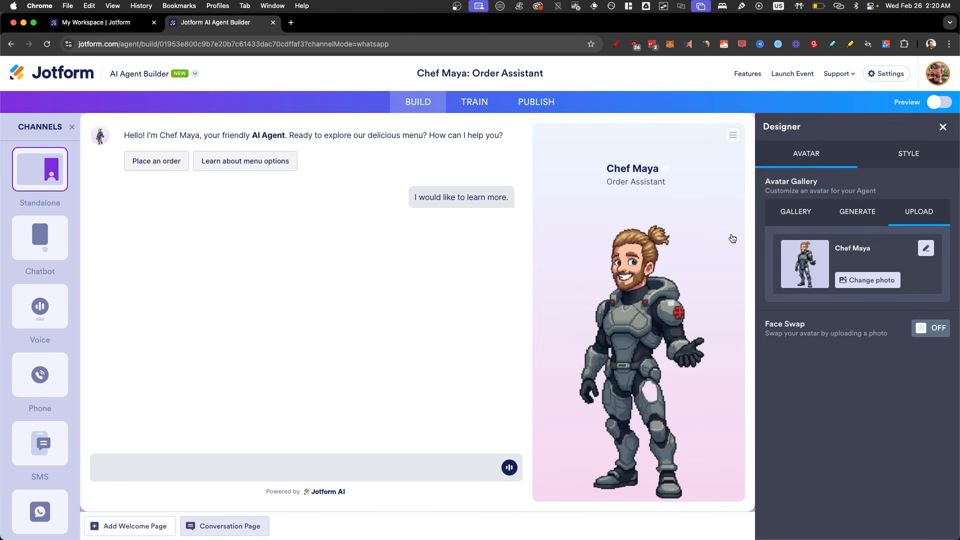
{"action": "left_click", "coordinate": [40, 254]}
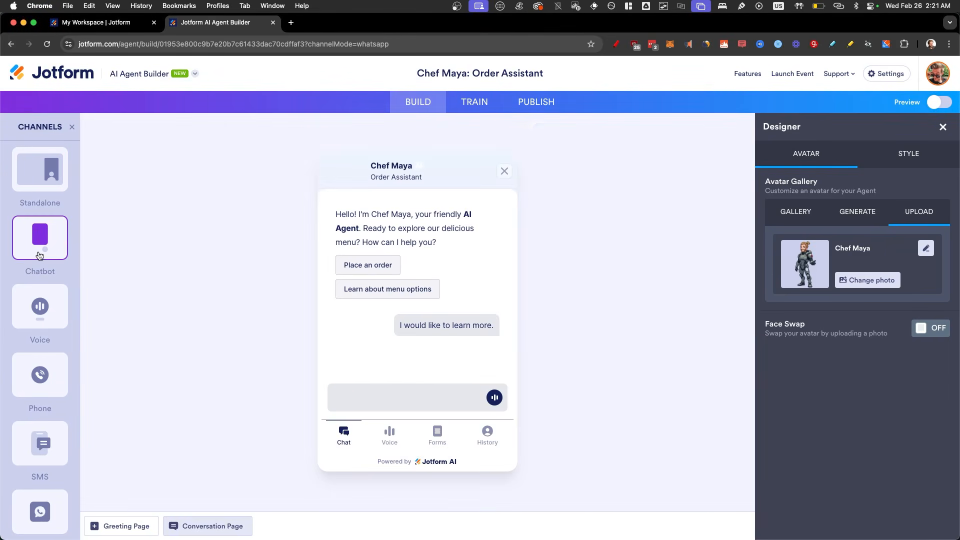
{"action": "scroll", "coordinate": [338, 189], "scroll_direction": "up", "scroll_amount": 5}
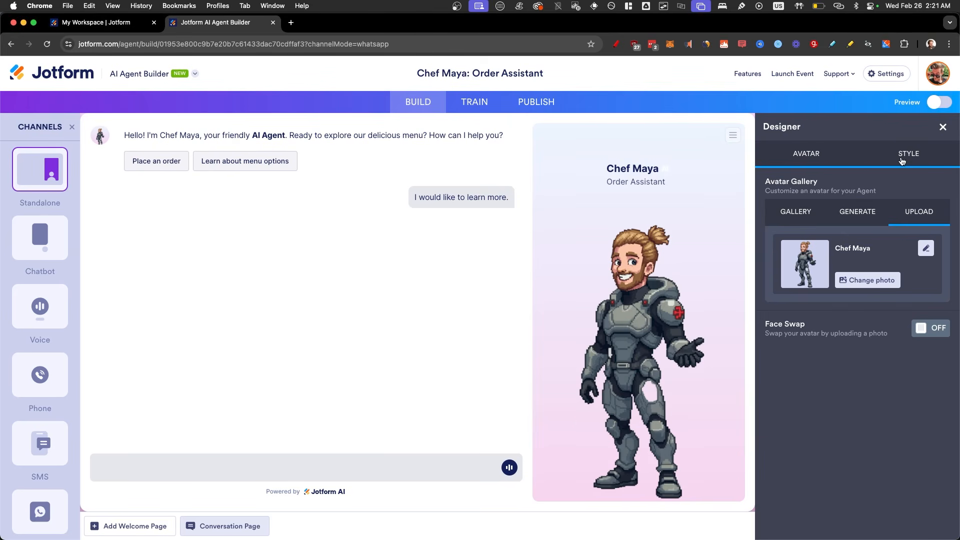
Set the agent background gradient's start color to #7DFFA9 and its end color to #DEFFF6.
{"action": "left_click", "coordinate": [910, 155]}
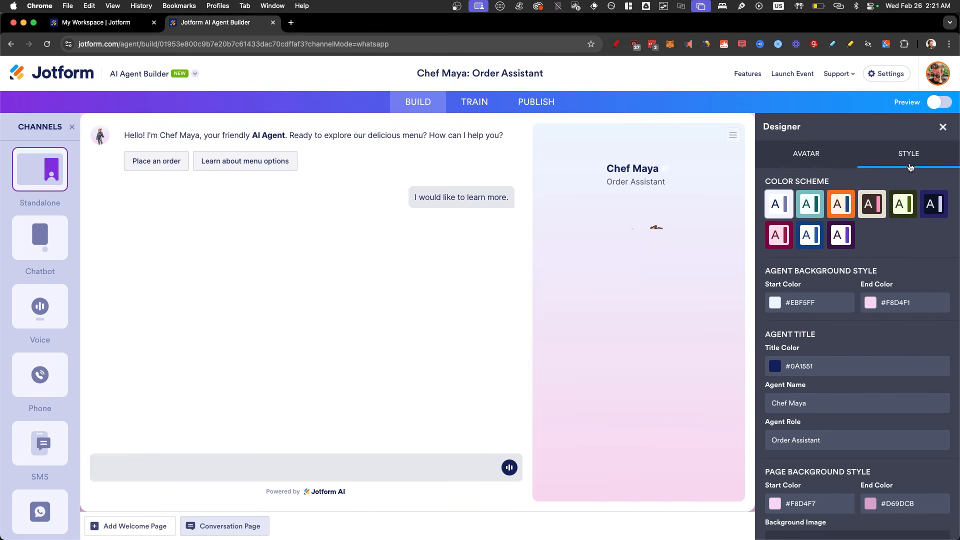
{"action": "left_click", "coordinate": [776, 304]}
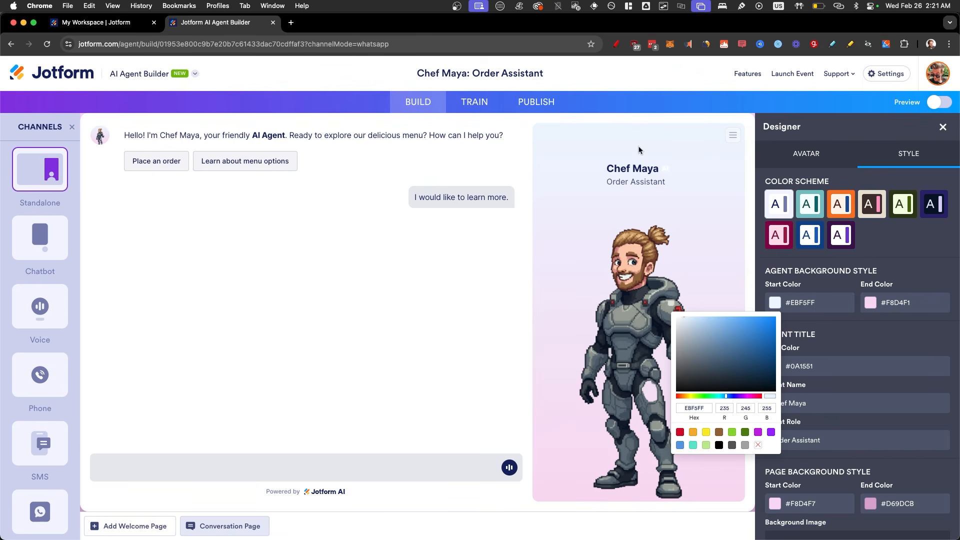
{"action": "left_click_drag", "start_coordinate": [706, 342], "coordinate": [736, 316]}
{"action": "left_click", "coordinate": [900, 324]}
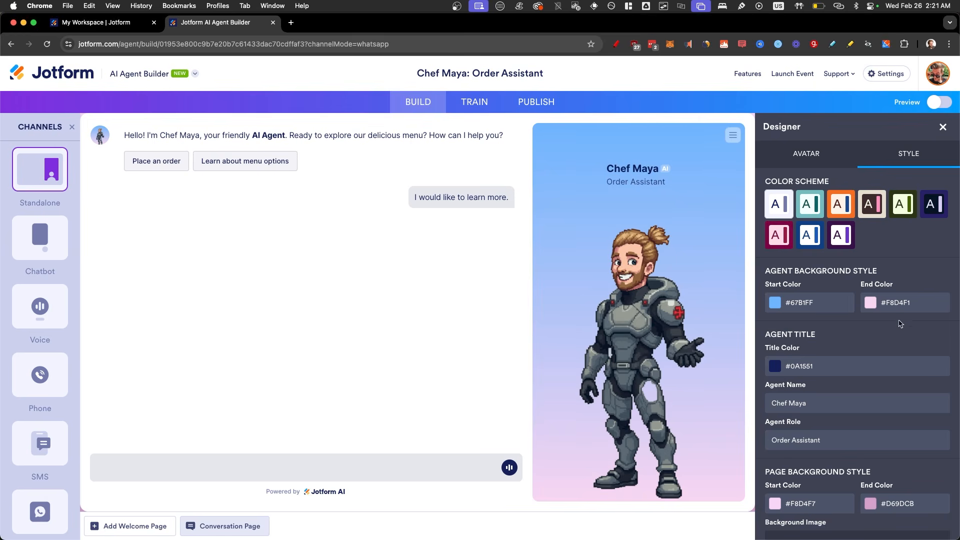
{"action": "left_click", "coordinate": [873, 307]}
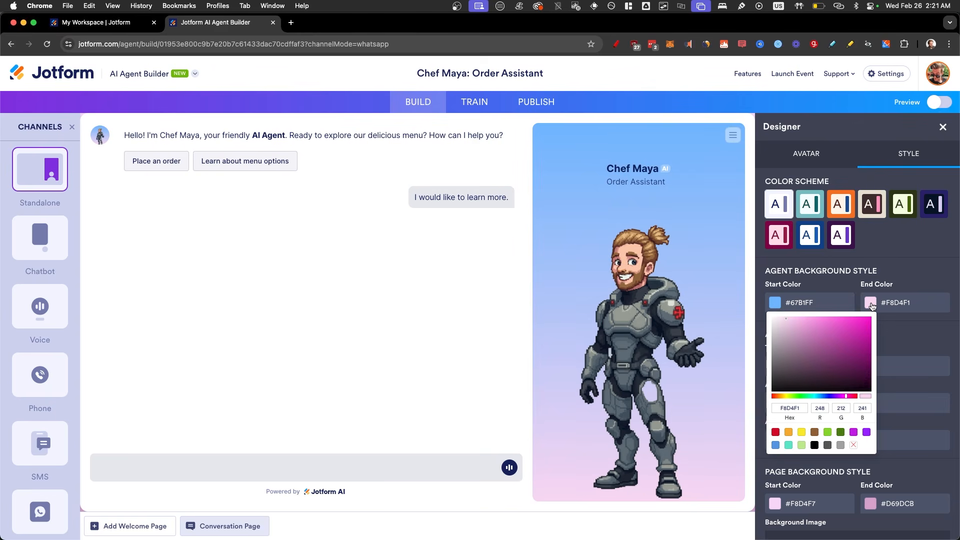
{"action": "left_click", "coordinate": [829, 397]}
{"action": "left_click_drag", "start_coordinate": [825, 325], "coordinate": [787, 315]}
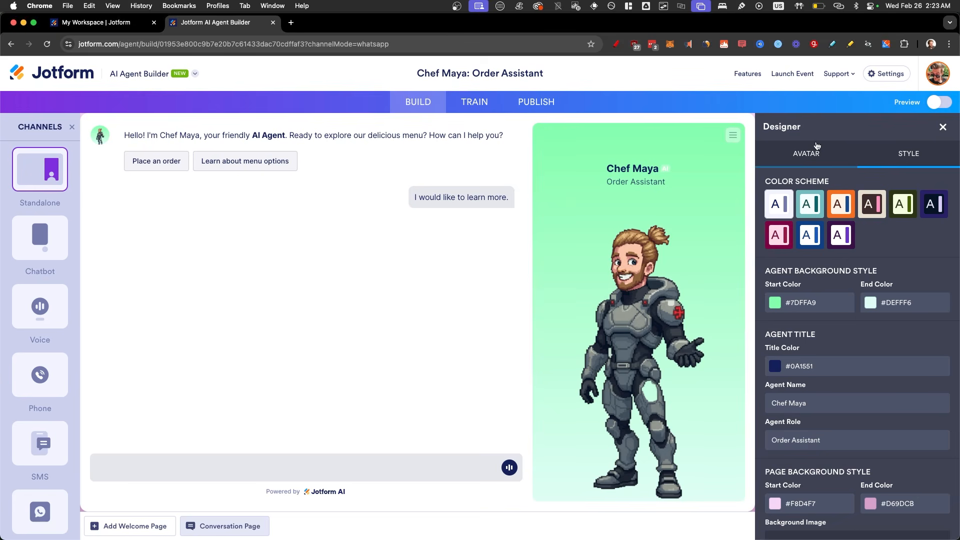
Choose the ponytailed woman in a brown apron from the avatar gallery, and try several color schemes before applying the teal one.
{"action": "left_click", "coordinate": [807, 151]}
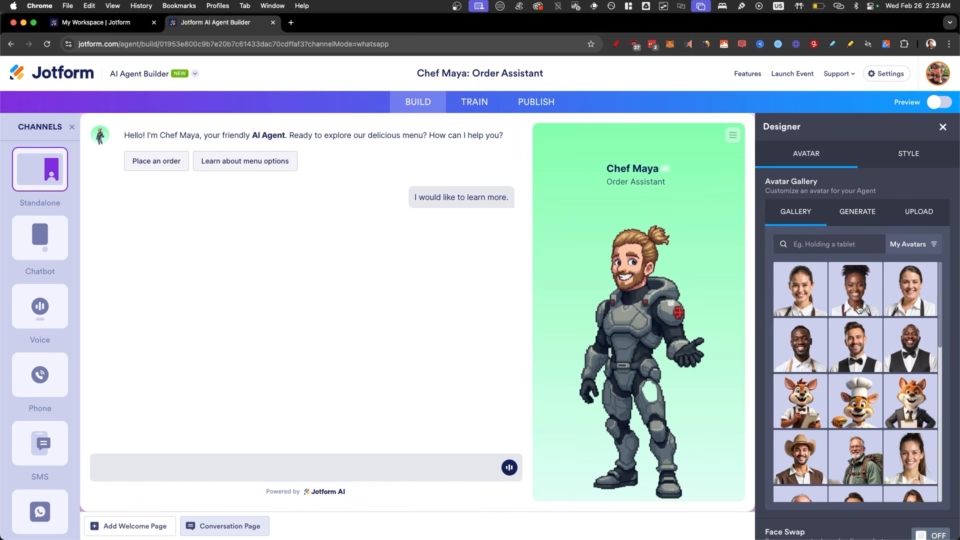
{"action": "scroll", "coordinate": [814, 403], "scroll_direction": "down", "scroll_amount": 5}
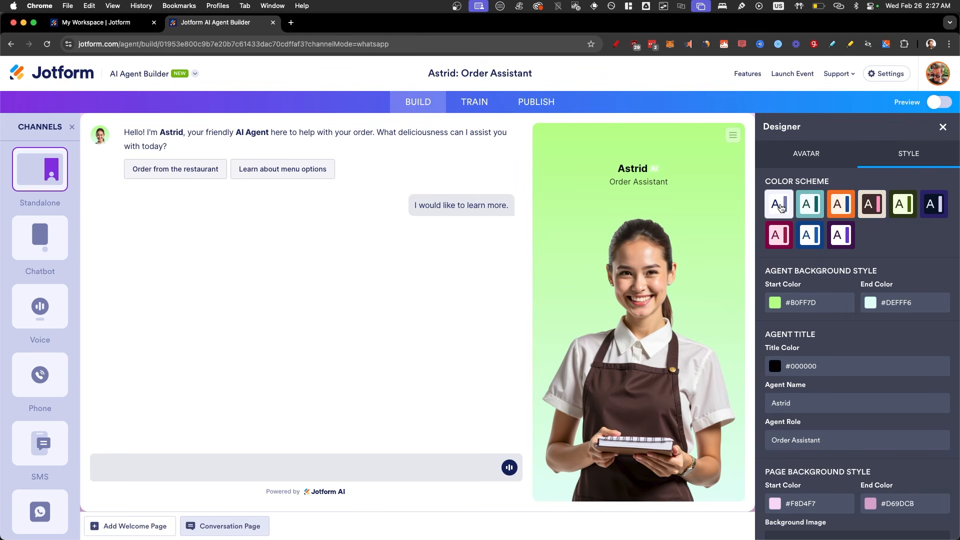
{"action": "left_click", "coordinate": [782, 208]}
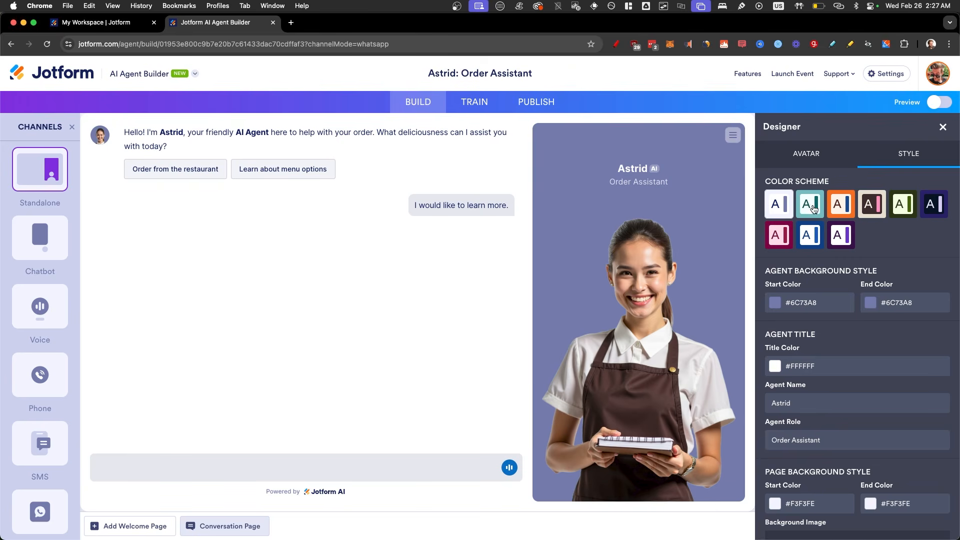
{"action": "left_click", "coordinate": [811, 207]}
{"action": "left_click", "coordinate": [869, 212]}
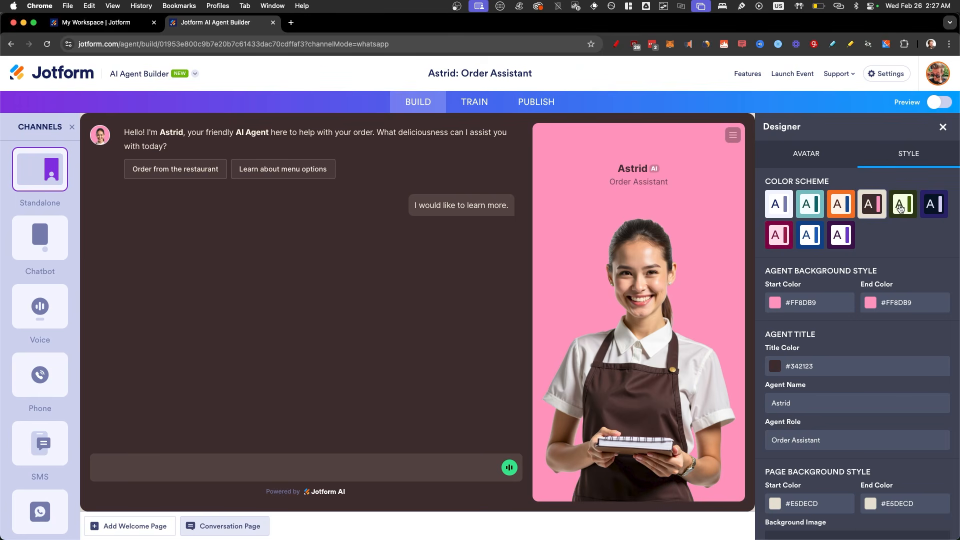
{"action": "left_click", "coordinate": [810, 208]}
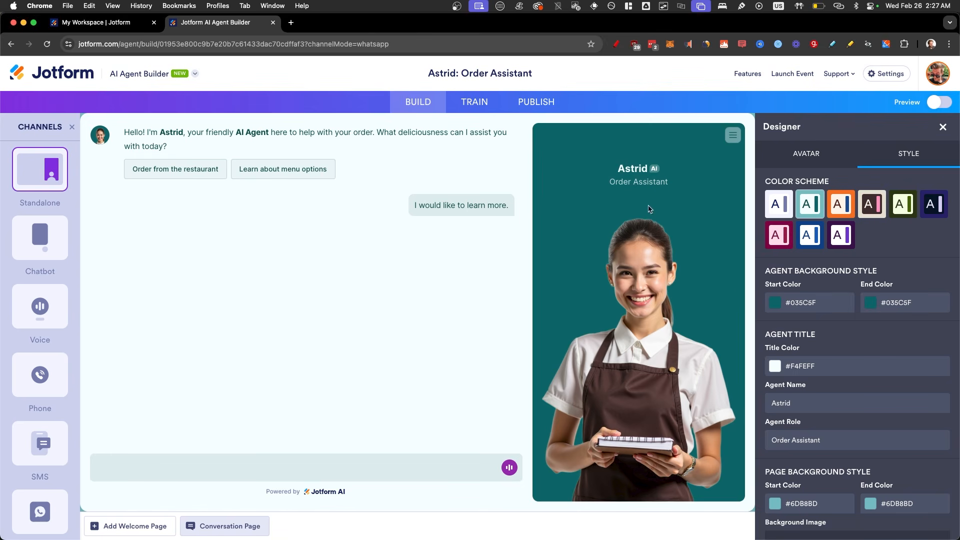
Set the agent background gradient's start color to #9FFBFF and its end color to #FFFFFF.
{"action": "left_click", "coordinate": [871, 304]}
{"action": "left_click_drag", "start_coordinate": [809, 326], "coordinate": [797, 316]}
{"action": "left_click", "coordinate": [774, 303]}
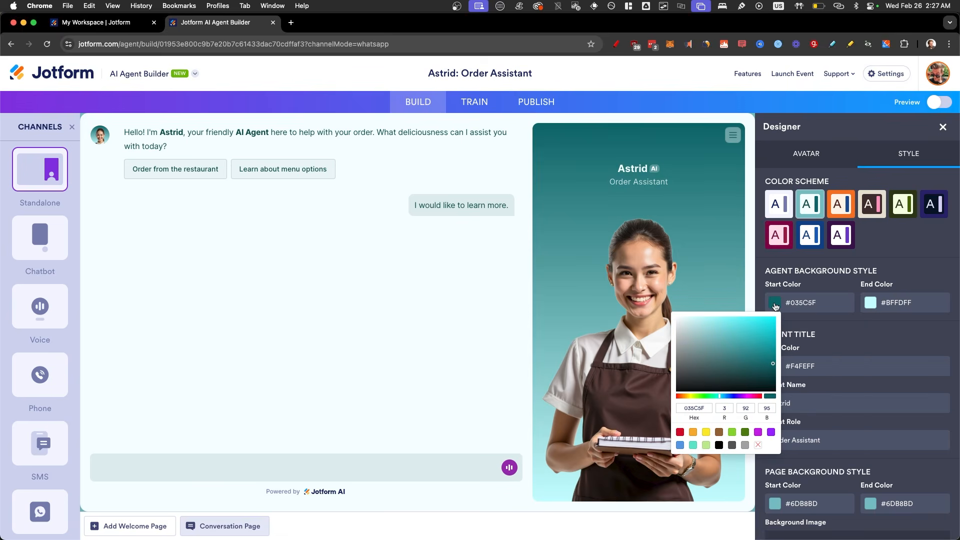
{"action": "left_click_drag", "start_coordinate": [736, 334], "coordinate": [712, 324]}
{"action": "left_click", "coordinate": [893, 283]}
{"action": "left_click", "coordinate": [944, 269]}
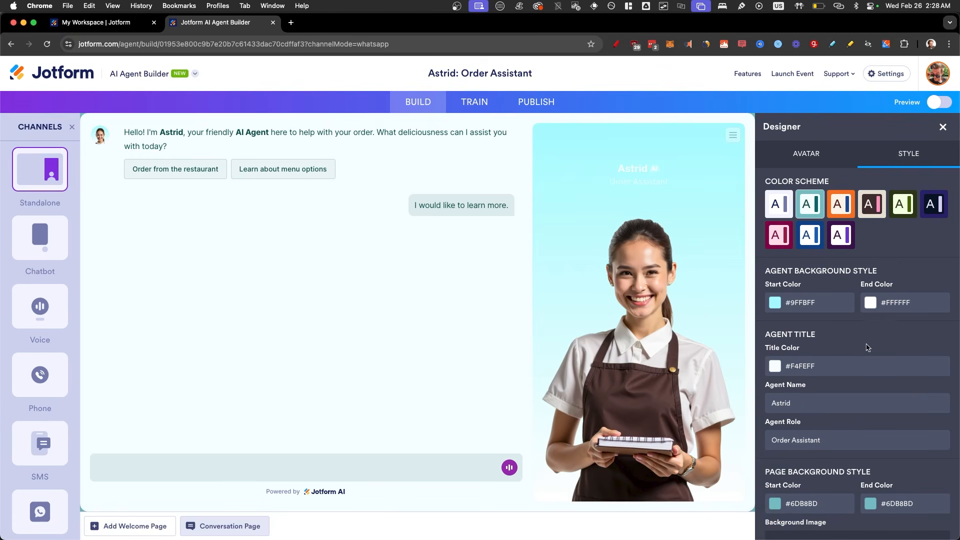
Set the agent's title color to #000808 and rename the agent Victoria.
{"action": "left_click", "coordinate": [772, 370]}
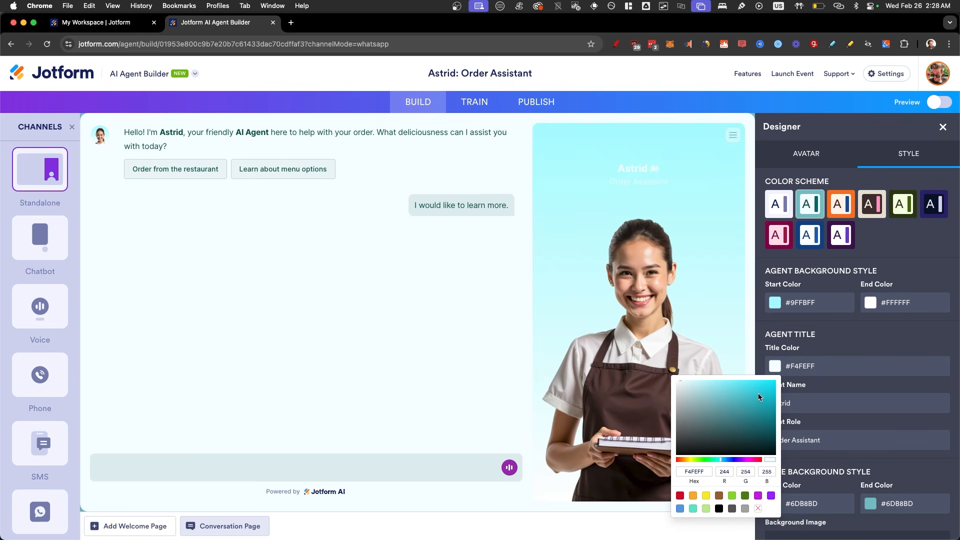
{"action": "left_click_drag", "start_coordinate": [701, 429], "coordinate": [774, 453]}
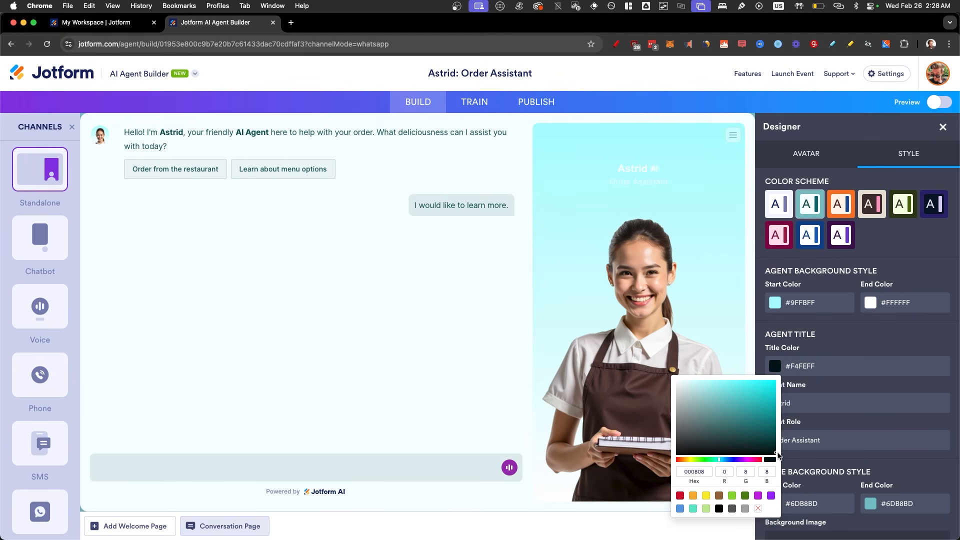
{"action": "scroll", "coordinate": [829, 338], "scroll_direction": "down", "scroll_amount": 2}
{"action": "scroll", "coordinate": [830, 338], "scroll_direction": "down", "scroll_amount": 1}
{"action": "double_click", "coordinate": [829, 319]}
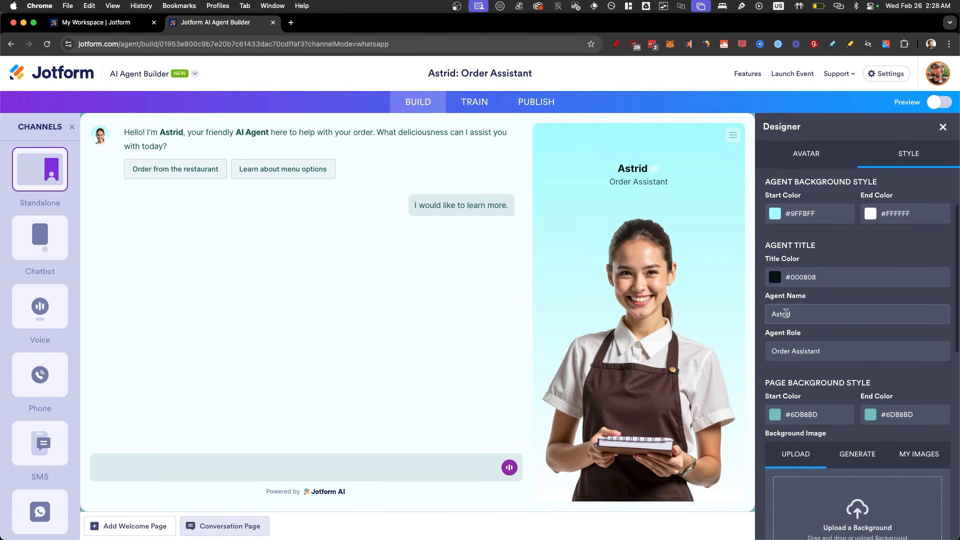
{"action": "type", "text": "Victoria"}
{"action": "left_click", "coordinate": [625, 367]}
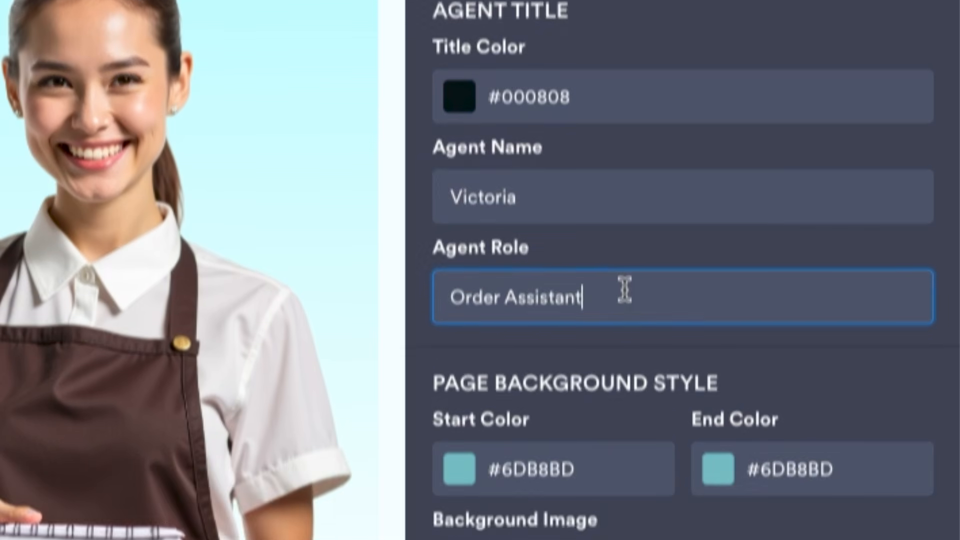
Review the remaining style settings and the restyled agent in the Chatbot and Voice channels, and return to the Standalone channel.
{"action": "scroll", "coordinate": [589, 380], "scroll_direction": "down", "scroll_amount": 4}
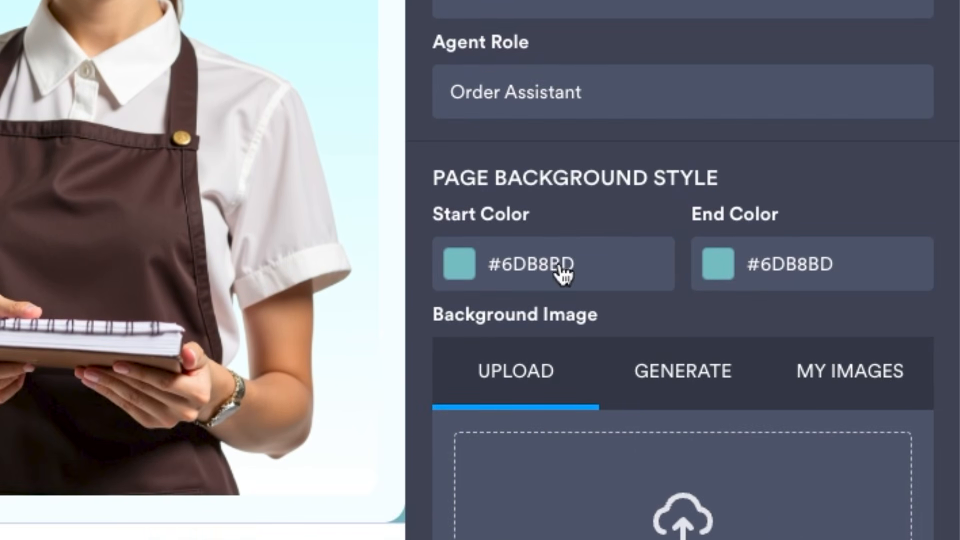
{"action": "scroll", "coordinate": [612, 237], "scroll_direction": "down", "scroll_amount": 5}
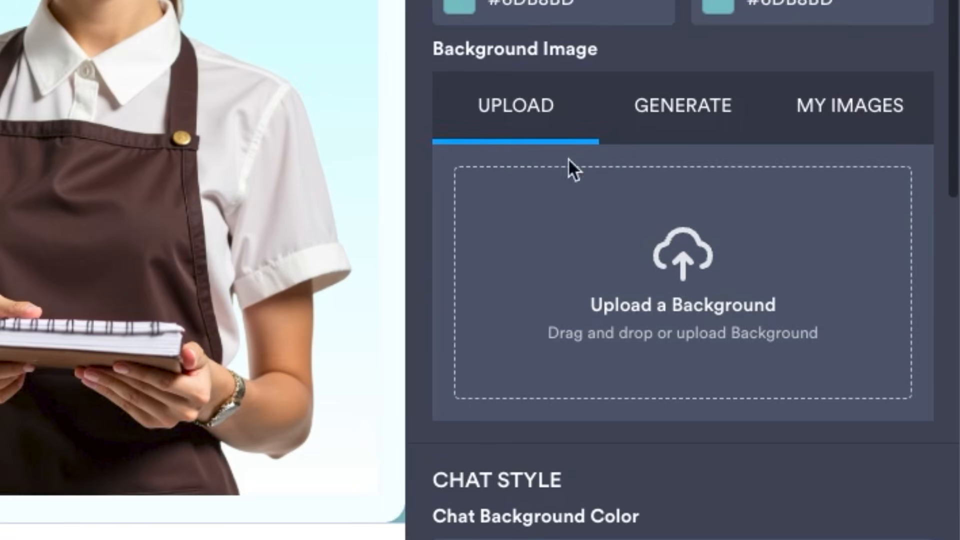
{"action": "scroll", "coordinate": [668, 79], "scroll_direction": "down", "scroll_amount": 5}
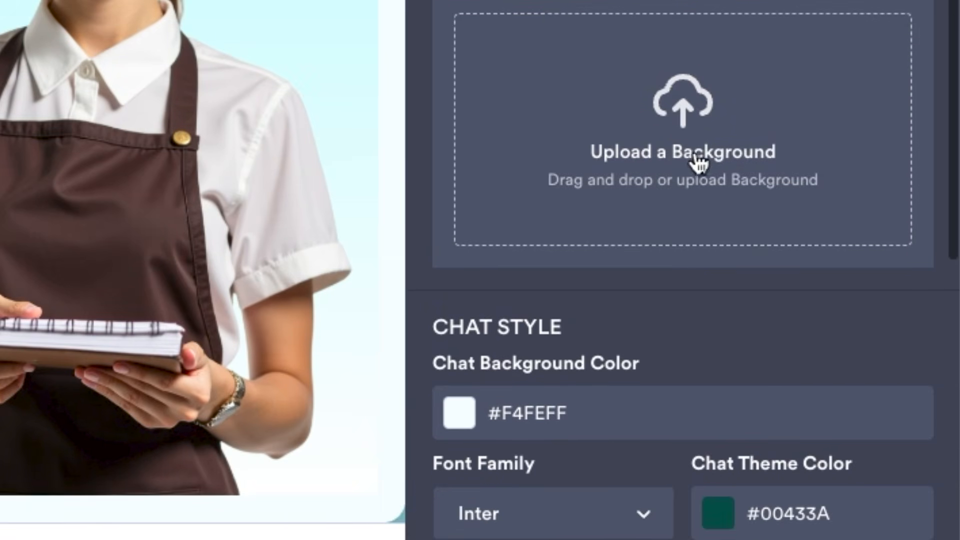
{"action": "scroll", "coordinate": [696, 155], "scroll_direction": "down", "scroll_amount": 12}
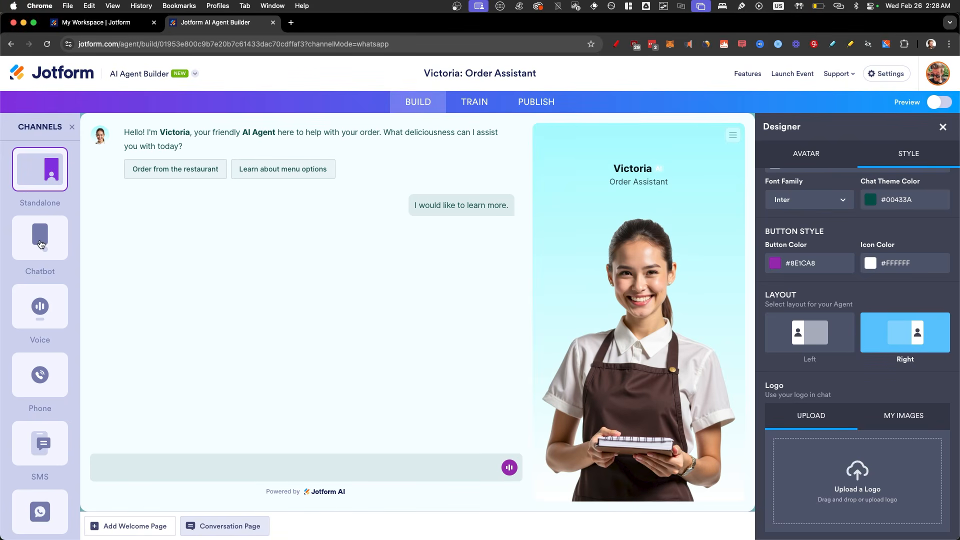
{"action": "left_click", "coordinate": [42, 244]}
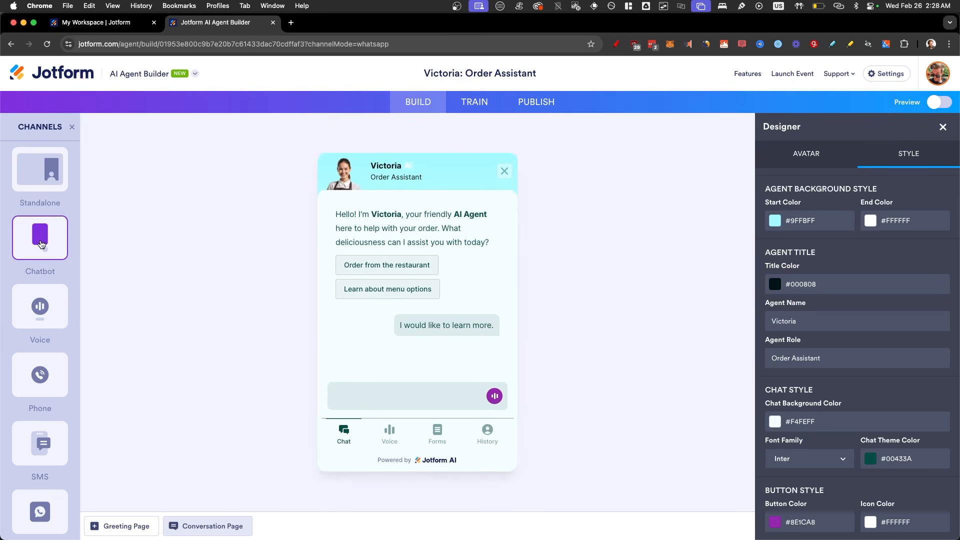
{"action": "left_click", "coordinate": [40, 305]}
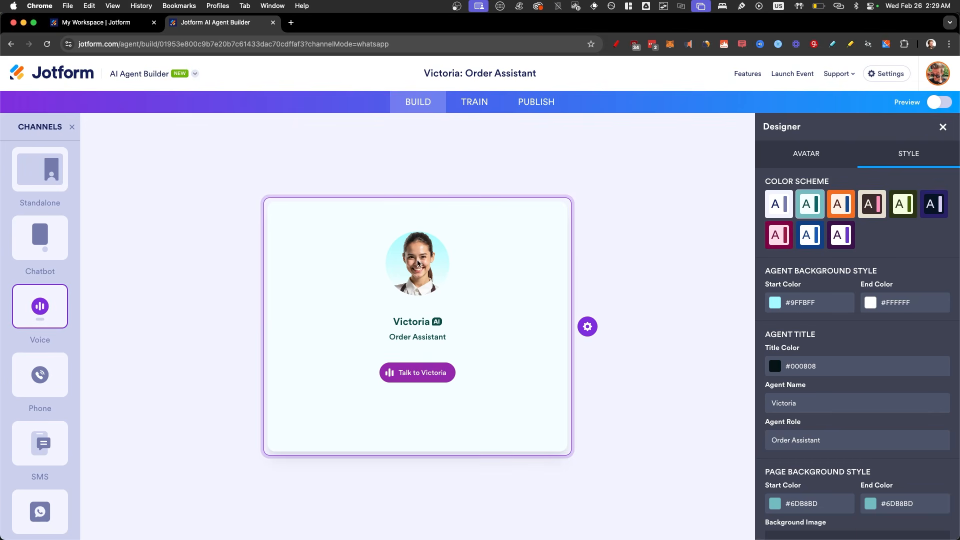
{"action": "left_click", "coordinate": [49, 180]}
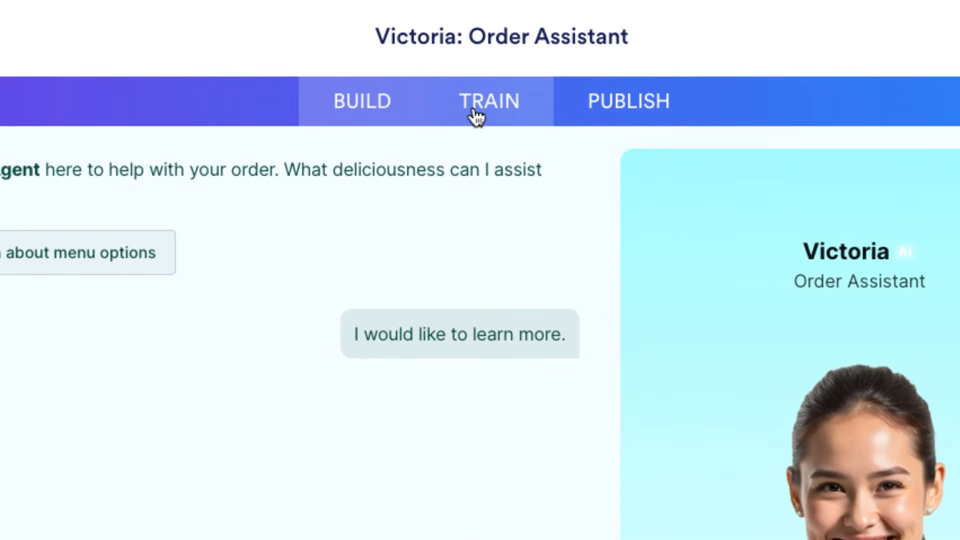
Open the agent's training settings and review the AI persona's name, role, default language, tone of voice and chat response length.
{"action": "left_click", "coordinate": [477, 117]}
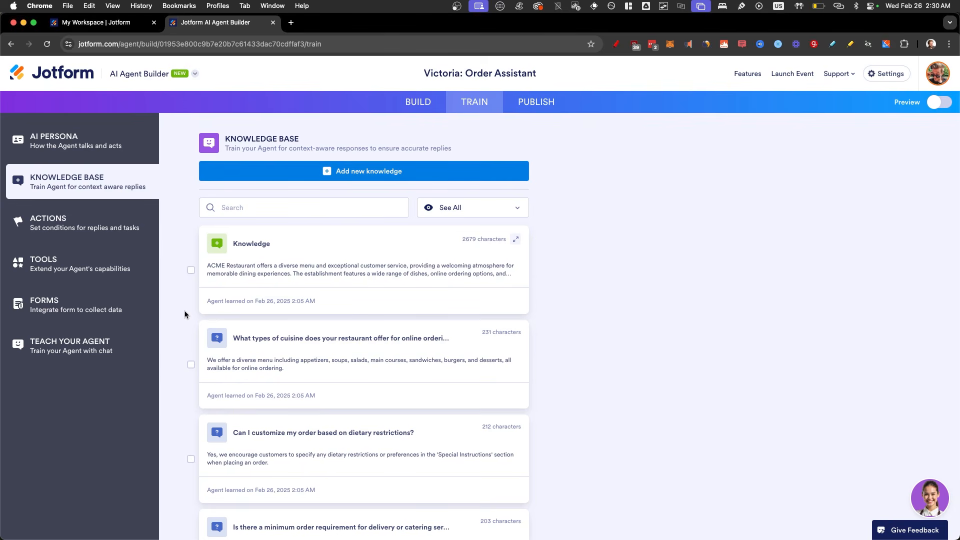
{"action": "left_click", "coordinate": [931, 498]}
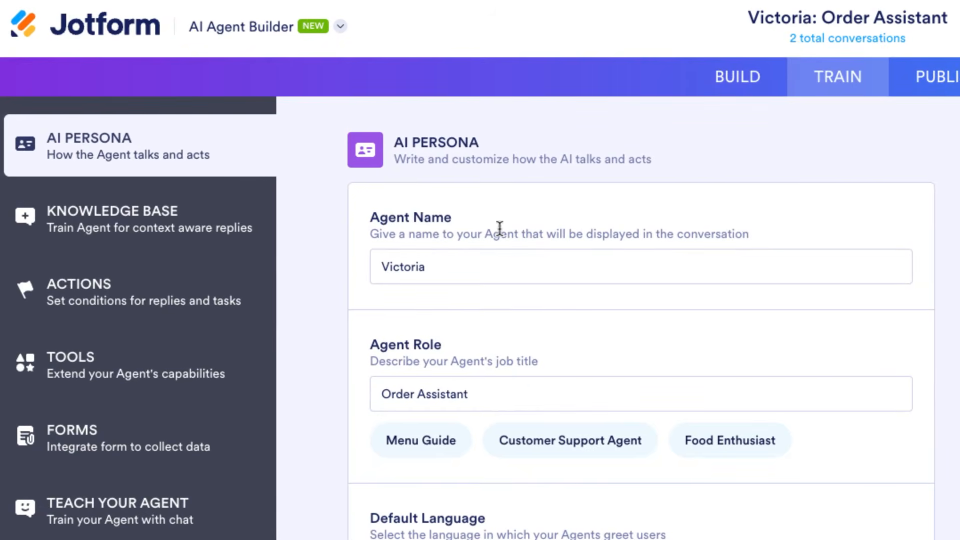
{"action": "scroll", "coordinate": [500, 227], "scroll_direction": "down", "scroll_amount": 5}
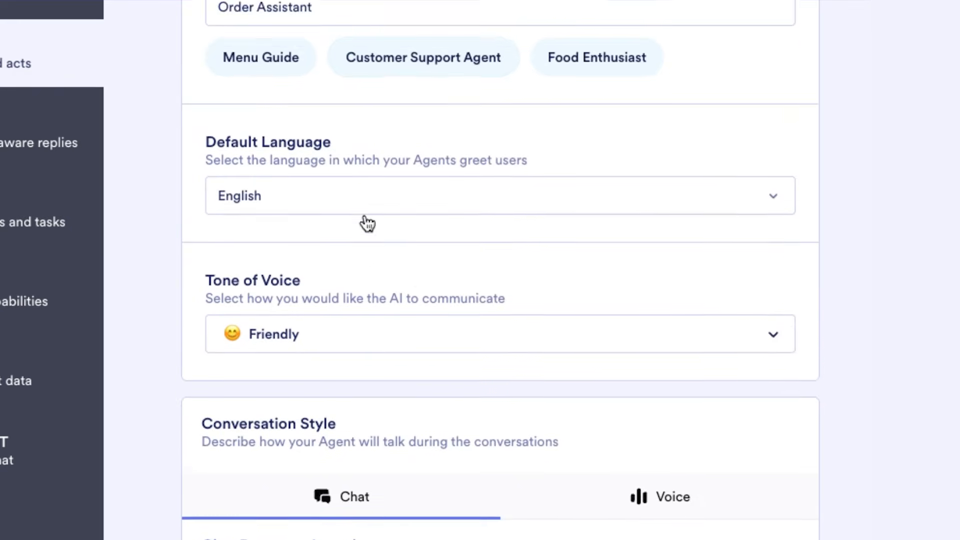
{"action": "scroll", "coordinate": [418, 227], "scroll_direction": "down", "scroll_amount": 1}
{"action": "scroll", "coordinate": [421, 225], "scroll_direction": "down", "scroll_amount": 4}
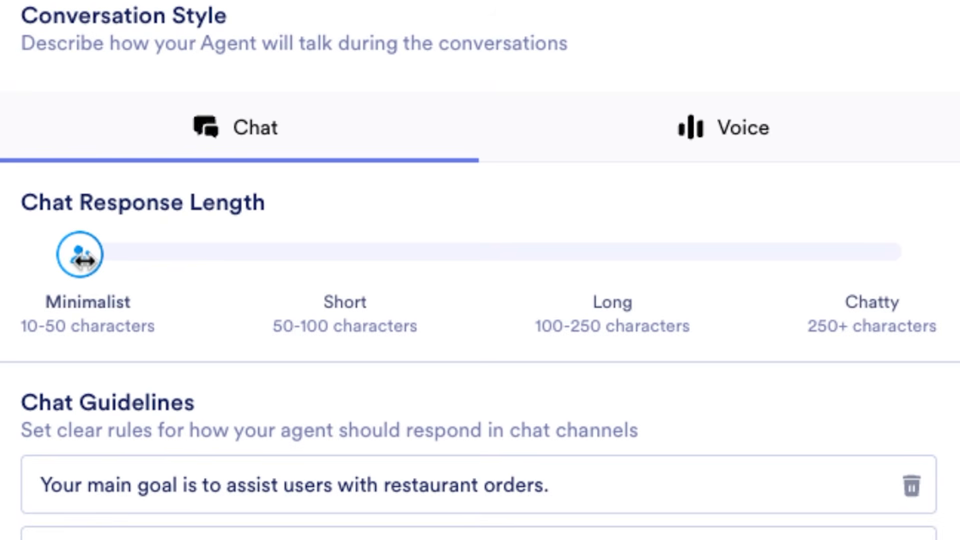
{"action": "left_click_drag", "start_coordinate": [84, 260], "coordinate": [142, 265]}
Review the persona's voice conversation style, play the Aria voice sample, and browse the available English female voices without changing the selection.
{"action": "left_click", "coordinate": [717, 146]}
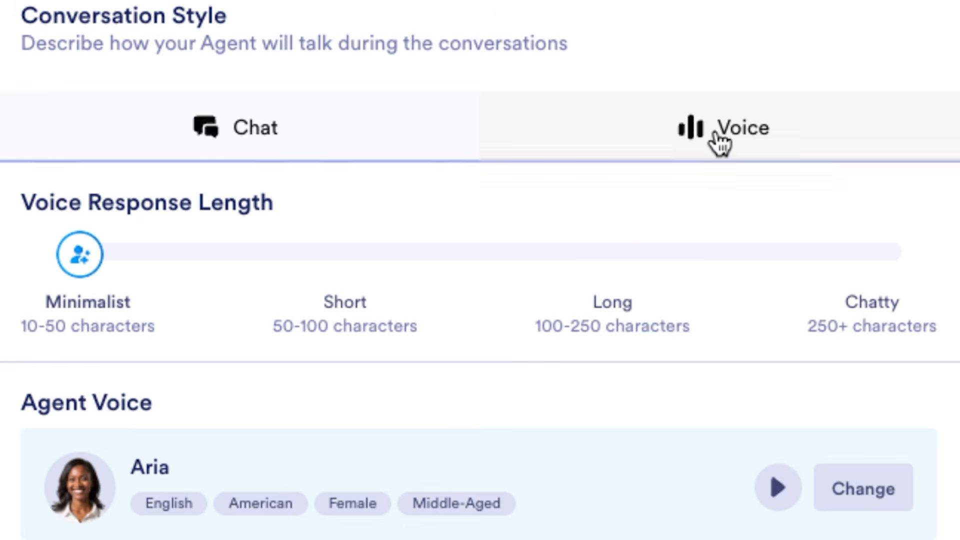
{"action": "scroll", "coordinate": [590, 270], "scroll_direction": "down", "scroll_amount": 2}
{"action": "scroll", "coordinate": [587, 294], "scroll_direction": "down", "scroll_amount": 2}
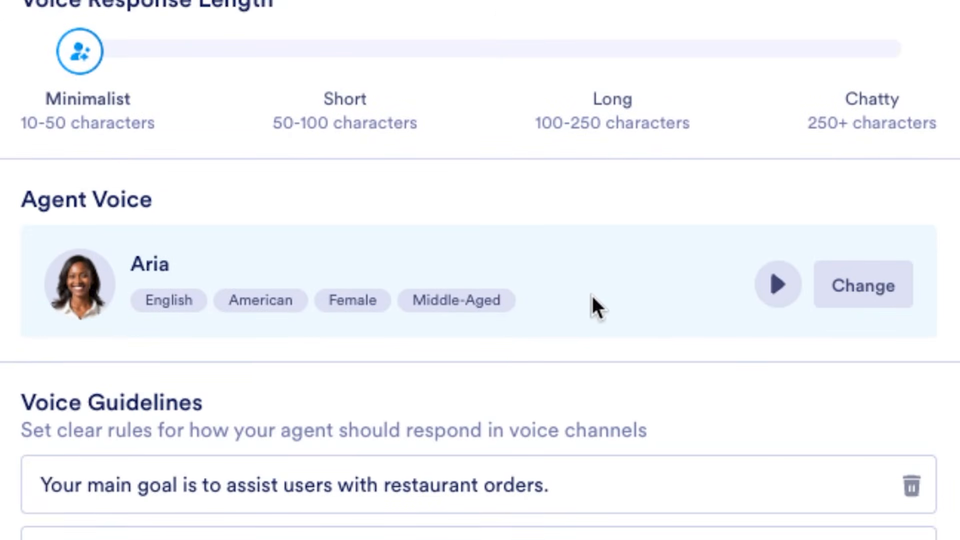
{"action": "left_click", "coordinate": [784, 294]}
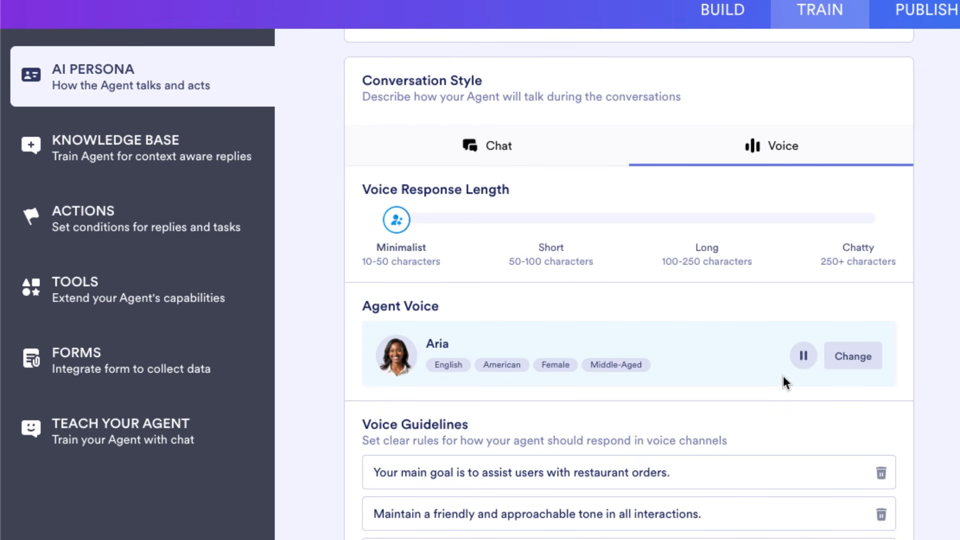
{"action": "left_click", "coordinate": [849, 355]}
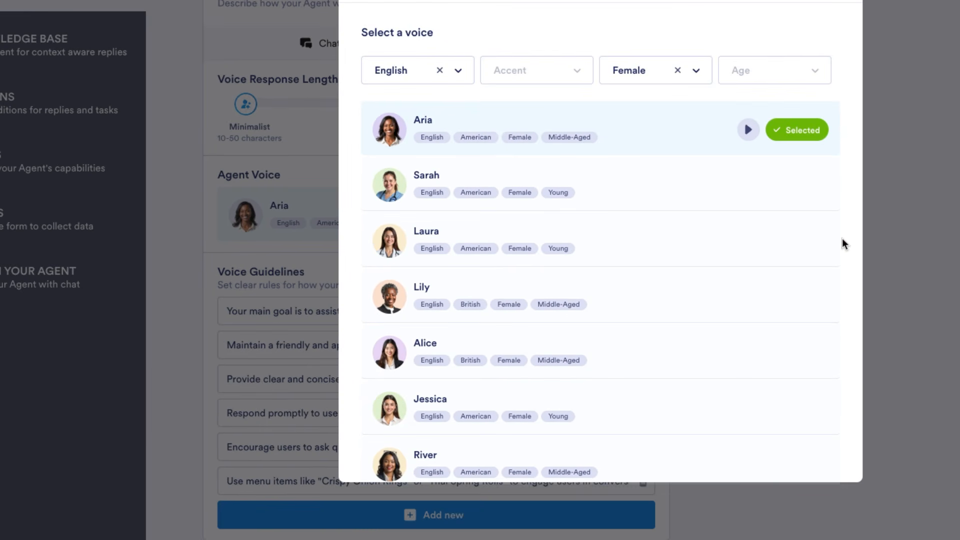
{"action": "scroll", "coordinate": [845, 268], "scroll_direction": "down", "scroll_amount": 2}
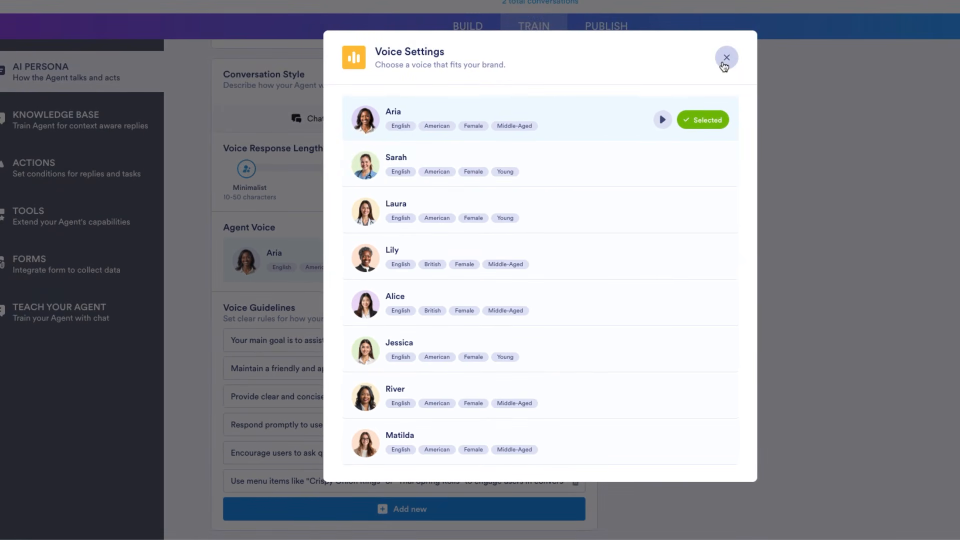
{"action": "left_click", "coordinate": [725, 61]}
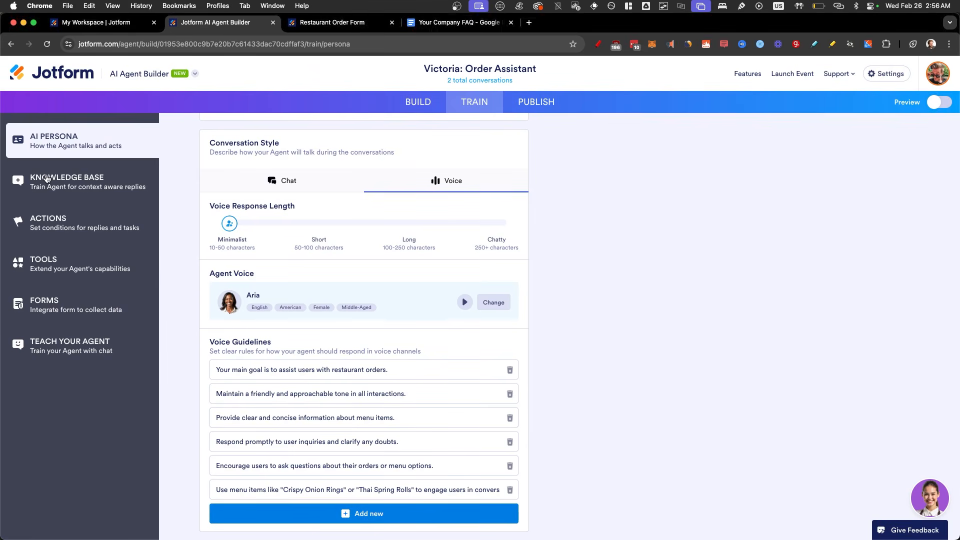
Examine the knowledge base's options for adding new knowledge, including the website link and text information forms.
{"action": "left_click", "coordinate": [47, 179]}
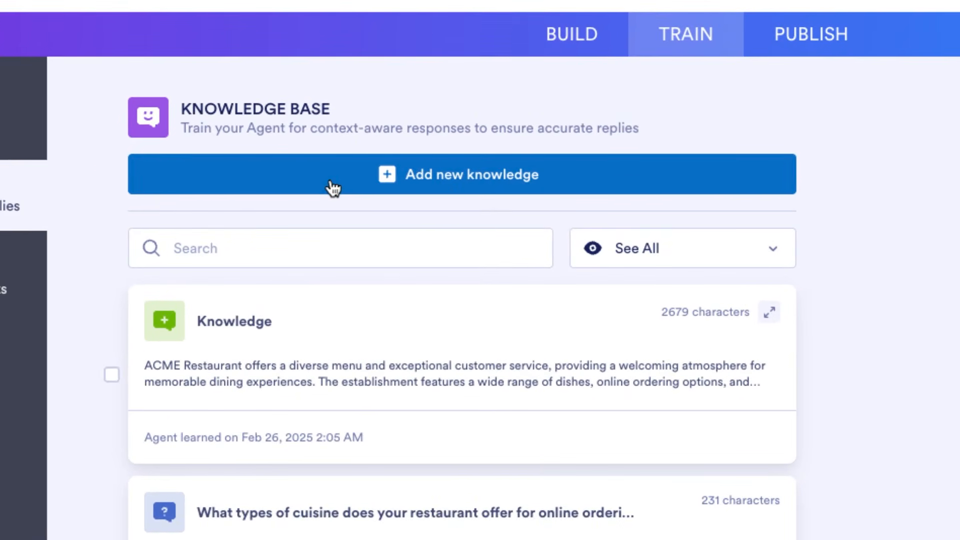
{"action": "left_click", "coordinate": [332, 189]}
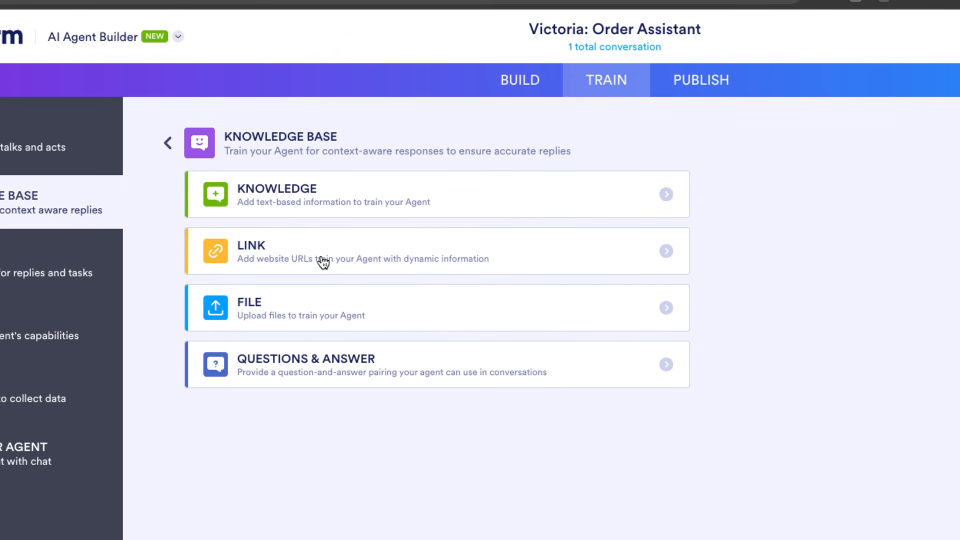
{"action": "left_click", "coordinate": [669, 253]}
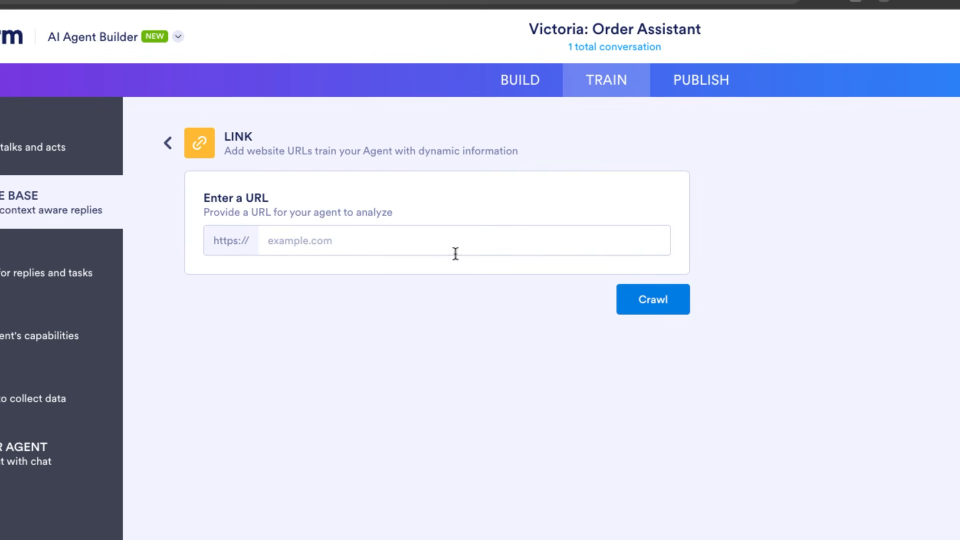
{"action": "left_click", "coordinate": [309, 241]}
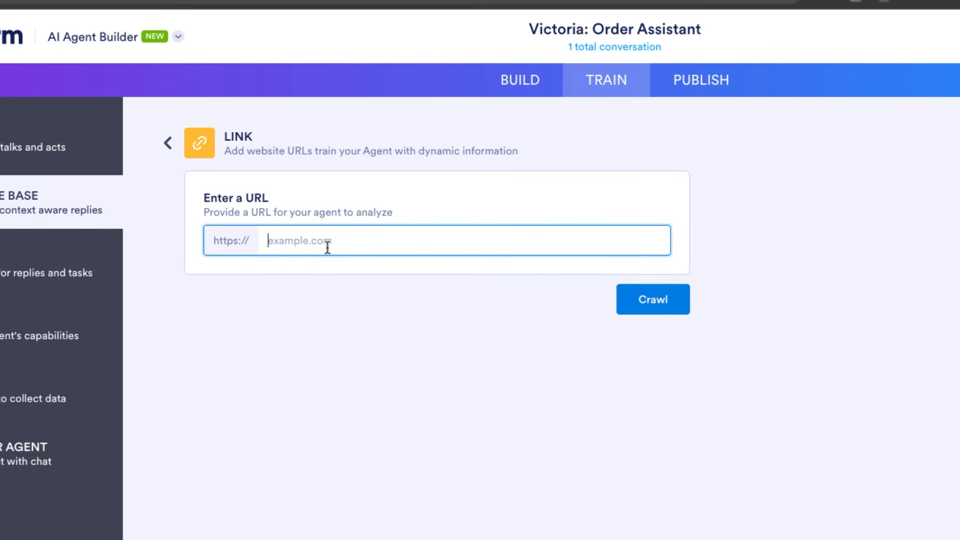
{"action": "left_click", "coordinate": [169, 145]}
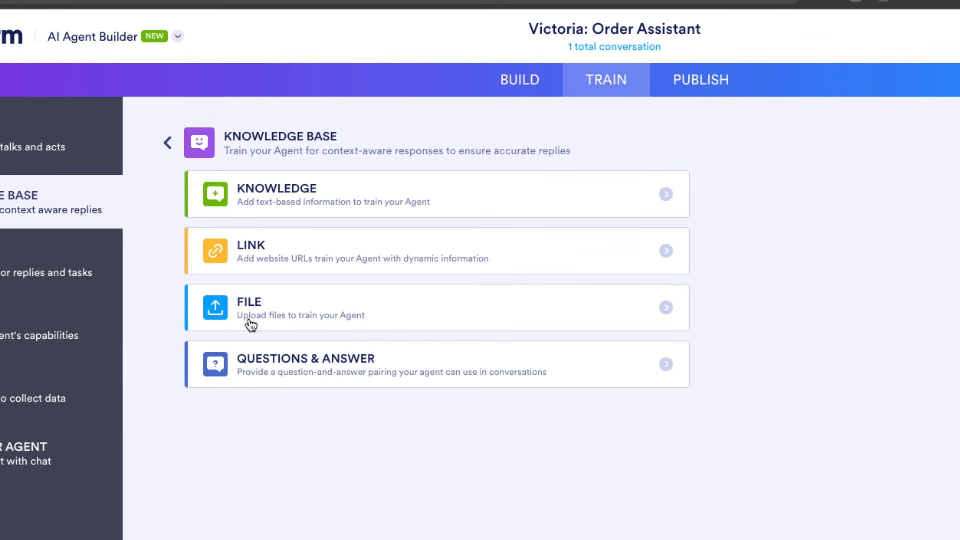
{"action": "left_click", "coordinate": [355, 203]}
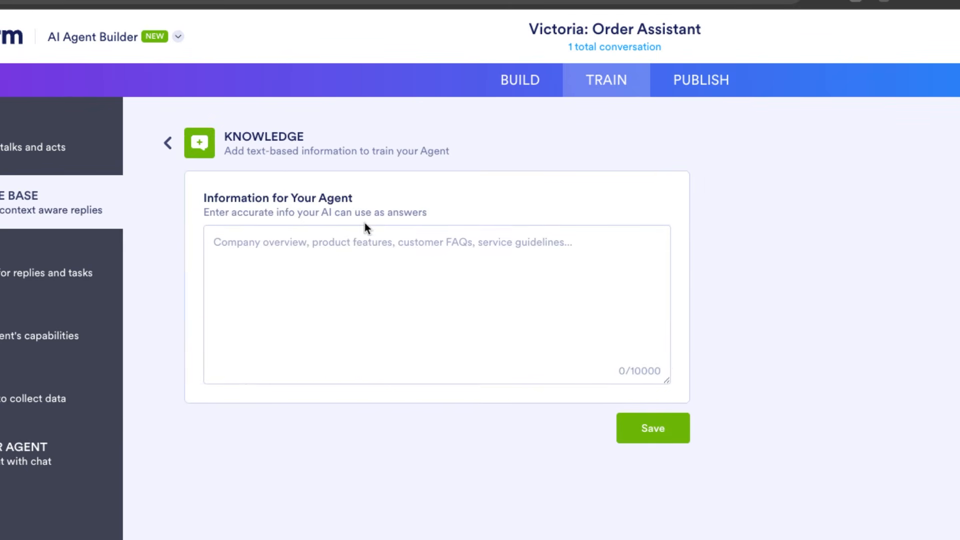
{"action": "left_click", "coordinate": [369, 264]}
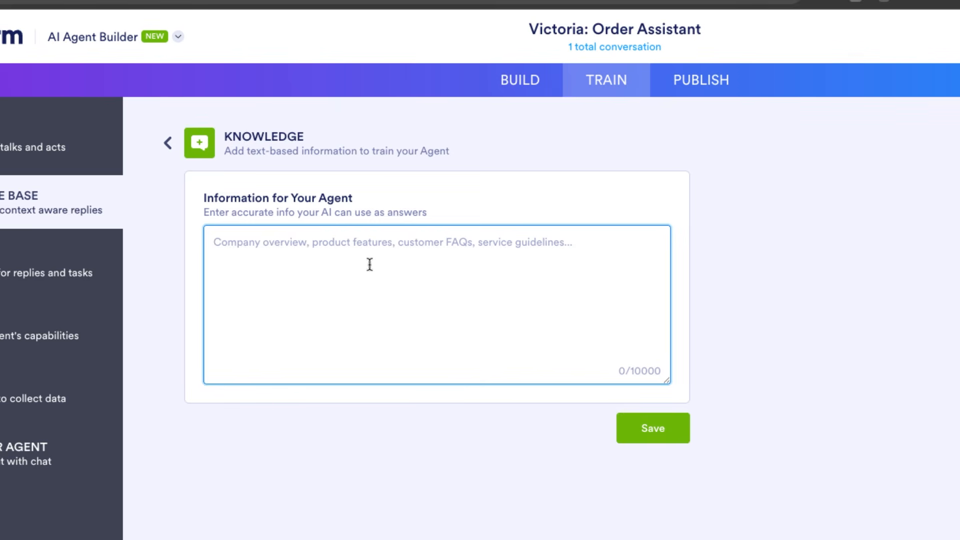
{"action": "type", "text": "O"}
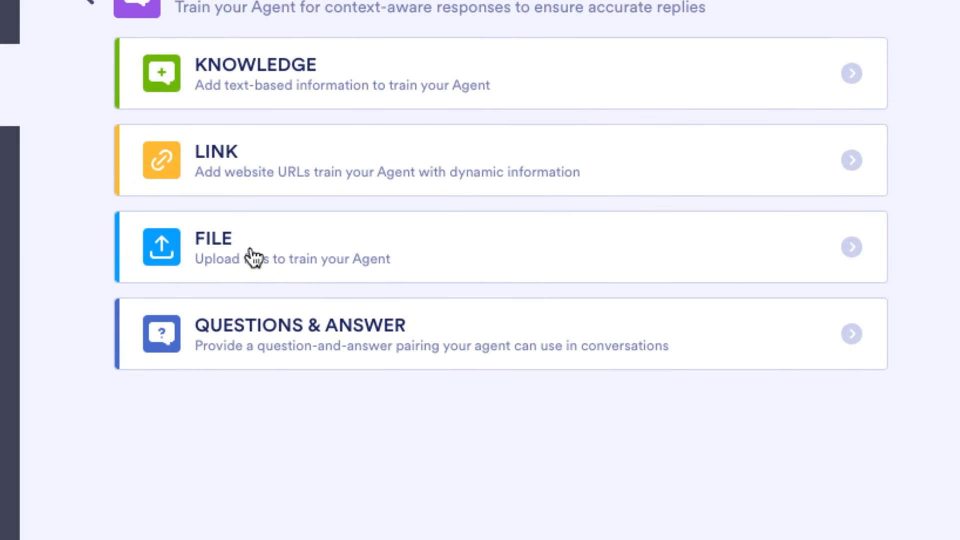
Open the knowledge base's file upload form, and read through the Your Company FAQ document in Google Docs.
{"action": "left_click", "coordinate": [254, 257]}
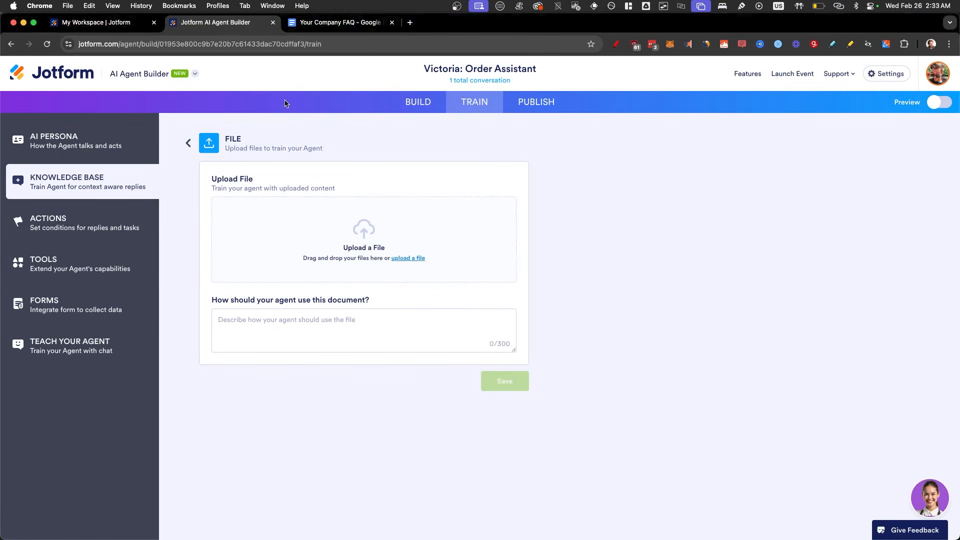
{"action": "left_click", "coordinate": [343, 22]}
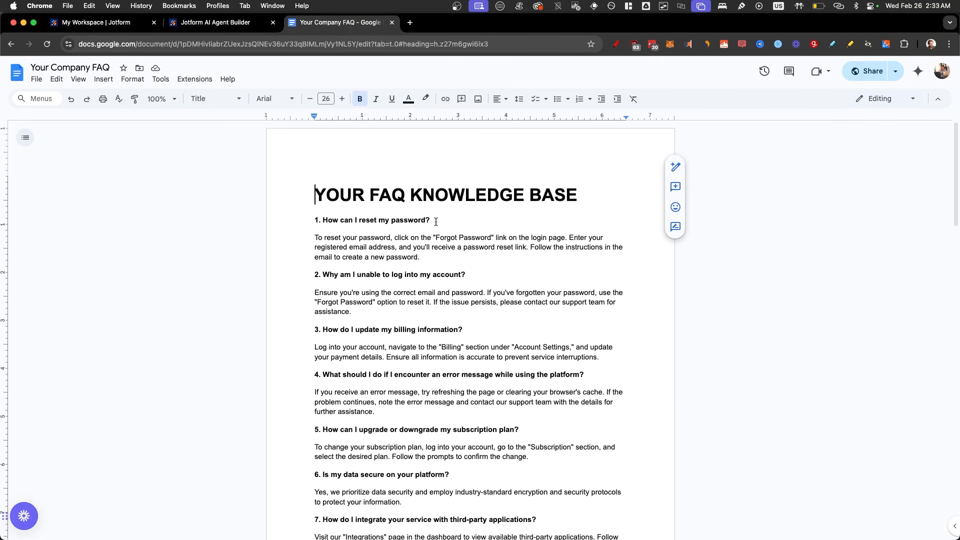
{"action": "scroll", "coordinate": [522, 300], "scroll_direction": "down", "scroll_amount": 6}
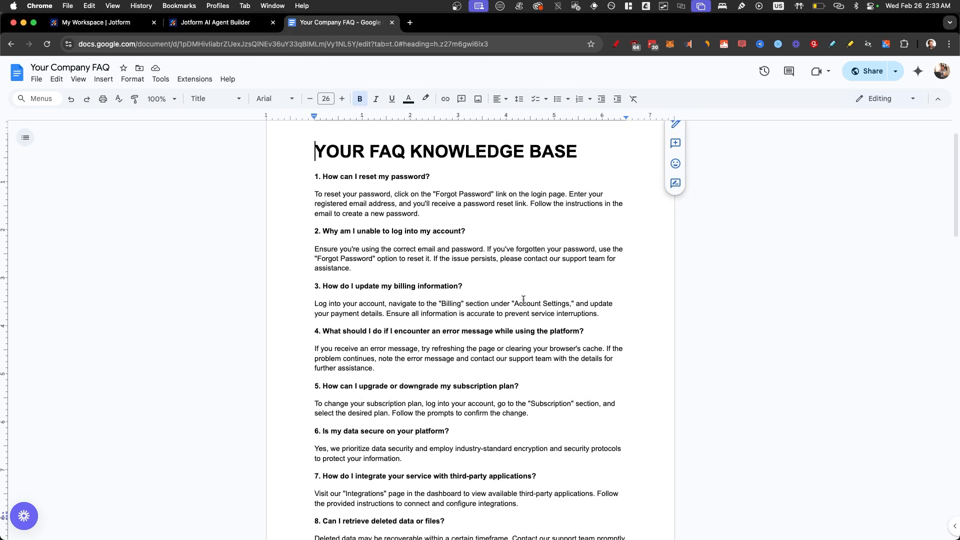
{"action": "scroll", "coordinate": [523, 300], "scroll_direction": "down", "scroll_amount": 6}
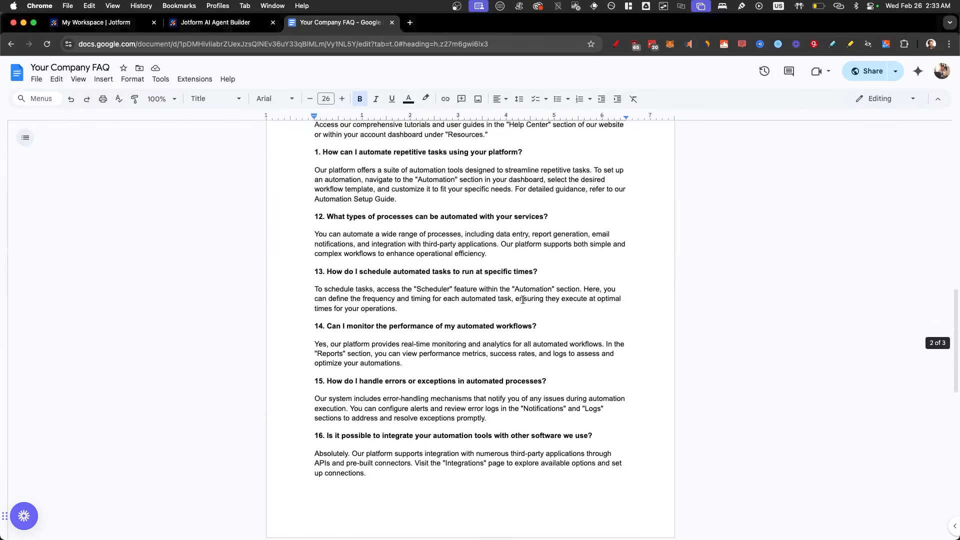
{"action": "scroll", "coordinate": [522, 299], "scroll_direction": "up", "scroll_amount": 1}
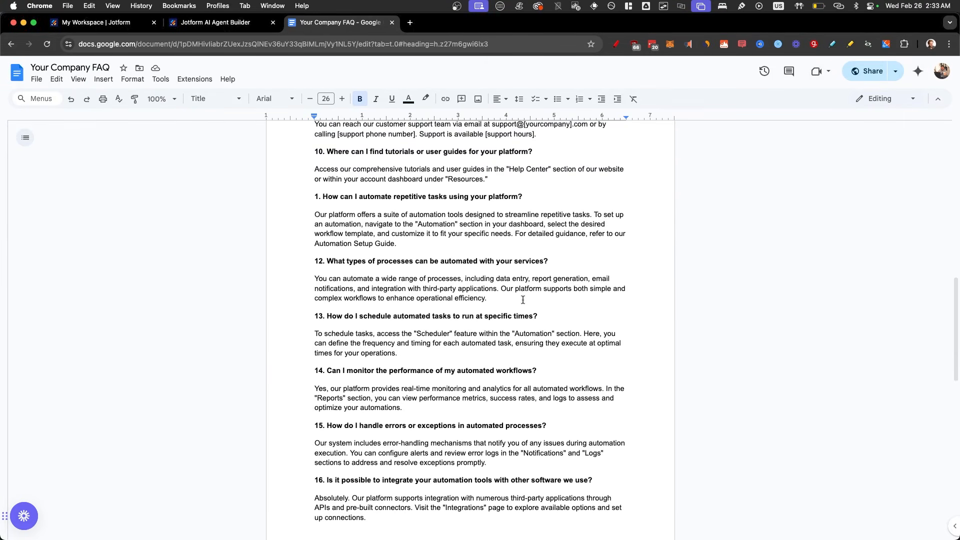
{"action": "scroll", "coordinate": [522, 300], "scroll_direction": "up", "scroll_amount": 12}
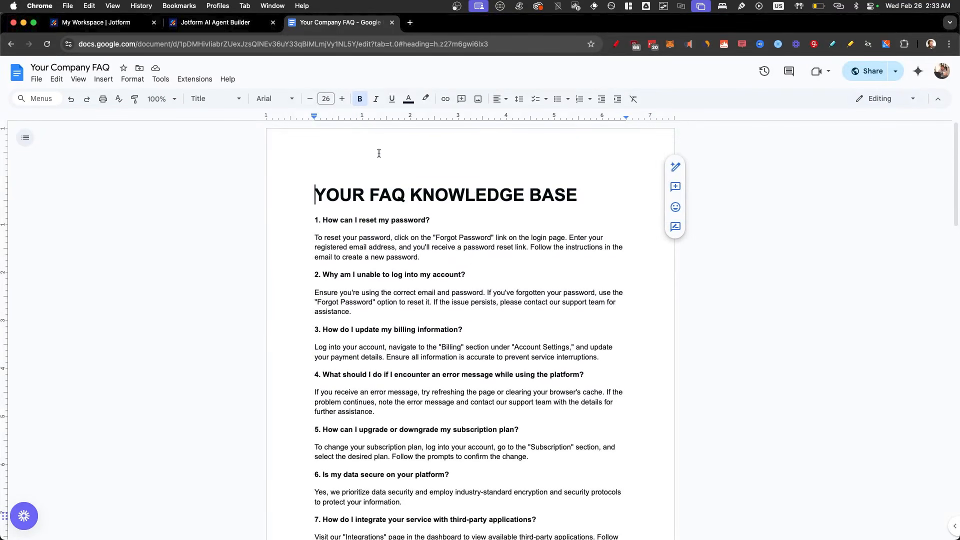
Back in Jotform, upload Your Company FAQ (1).docx as knowledge with the instruction "Use it to answer frequently asked questions" and save it.
{"action": "left_click", "coordinate": [185, 26]}
{"action": "left_click_drag", "start_coordinate": [705, 518], "coordinate": [357, 225]}
{"action": "left_click", "coordinate": [325, 262]}
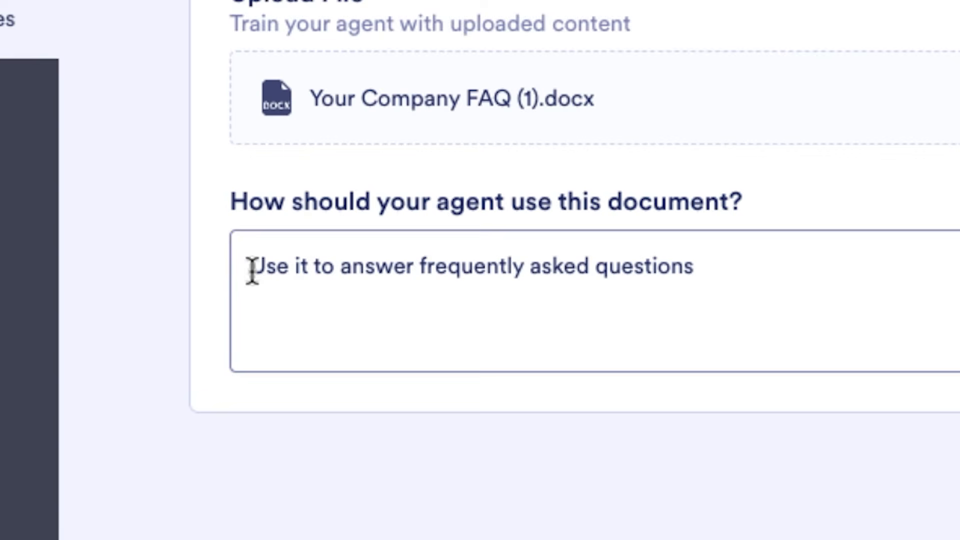
{"action": "left_click_drag", "start_coordinate": [251, 271], "coordinate": [336, 270]}
{"action": "left_click", "coordinate": [553, 291]}
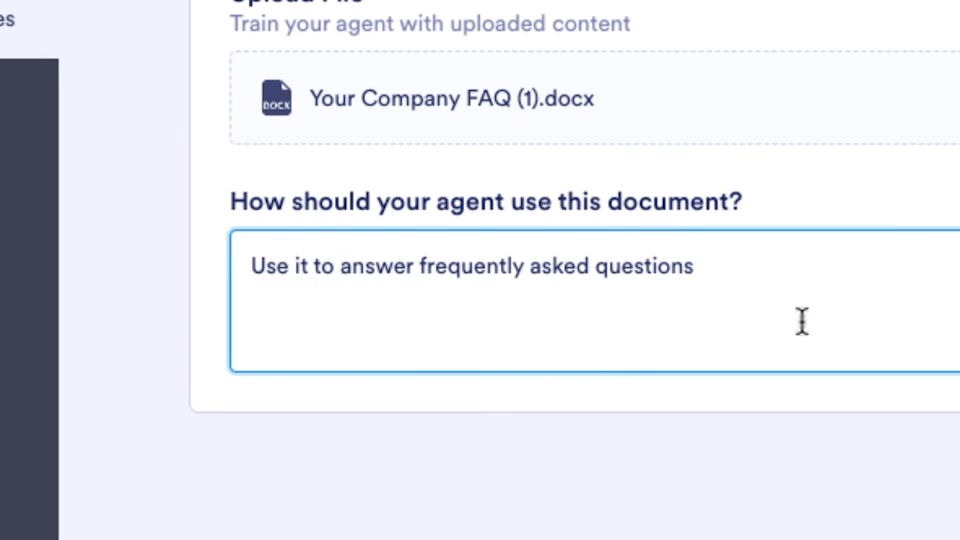
{"action": "left_click", "coordinate": [661, 376]}
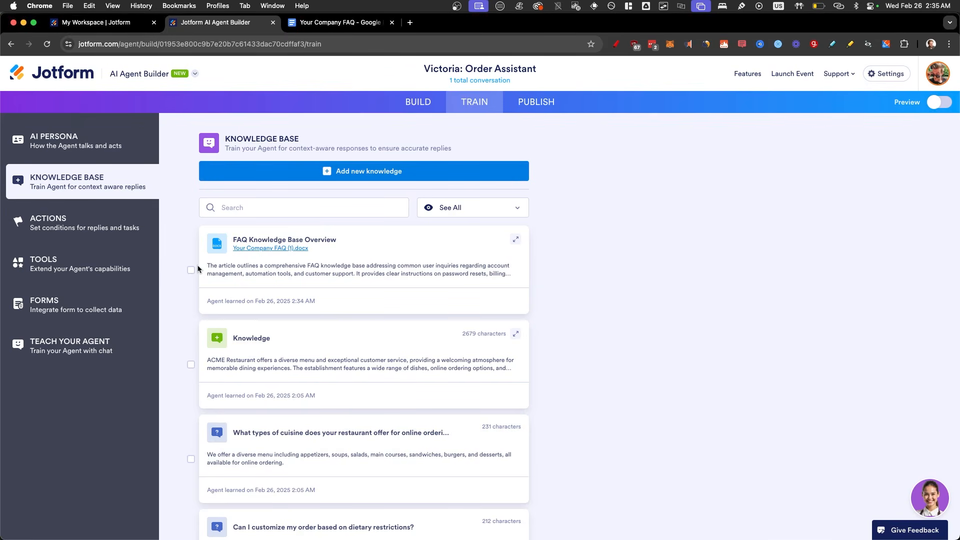
Review the uploaded FAQ entry and the other question-and-answer entries in the knowledge base.
{"action": "mouse_move", "coordinate": [199, 268]}
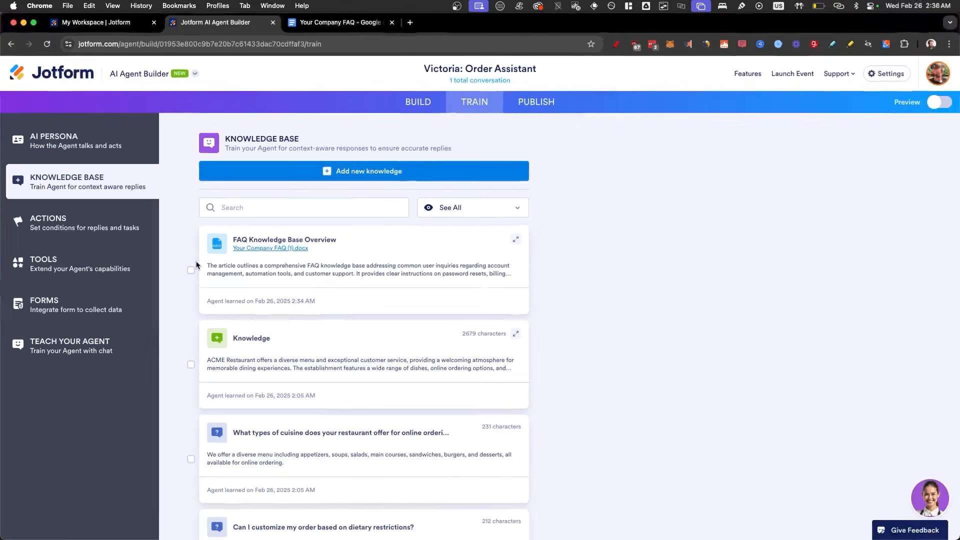
{"action": "mouse_move", "coordinate": [374, 259]}
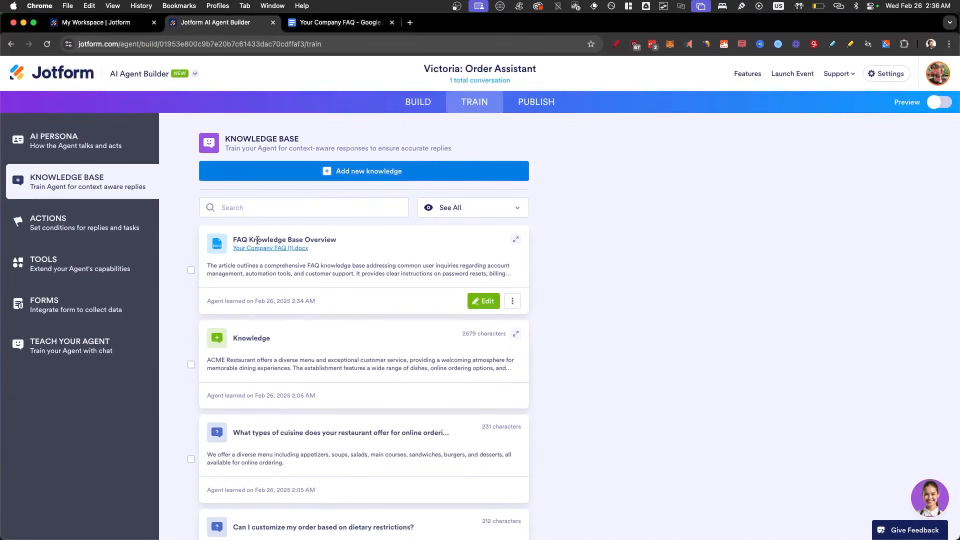
{"action": "left_click_drag", "start_coordinate": [233, 241], "coordinate": [419, 245]}
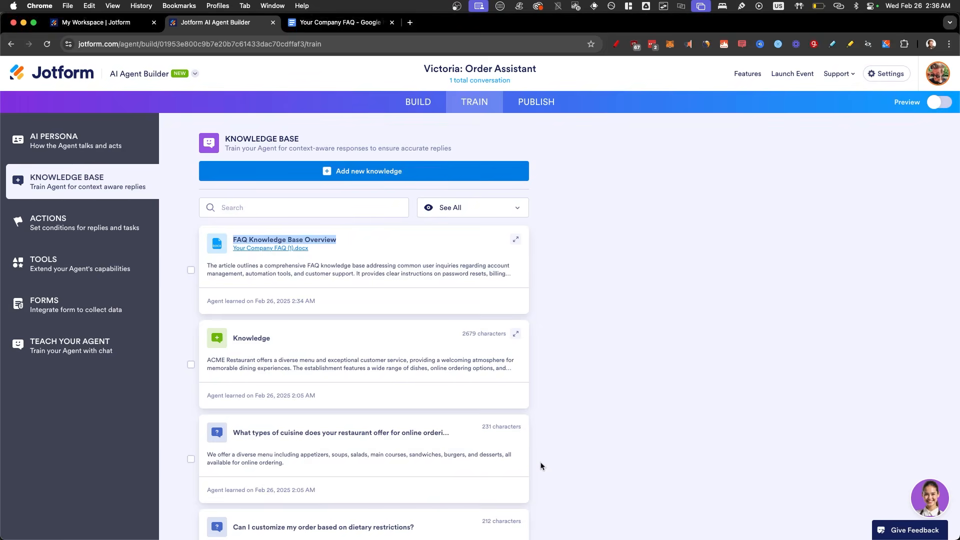
{"action": "scroll", "coordinate": [541, 466], "scroll_direction": "down", "scroll_amount": 7}
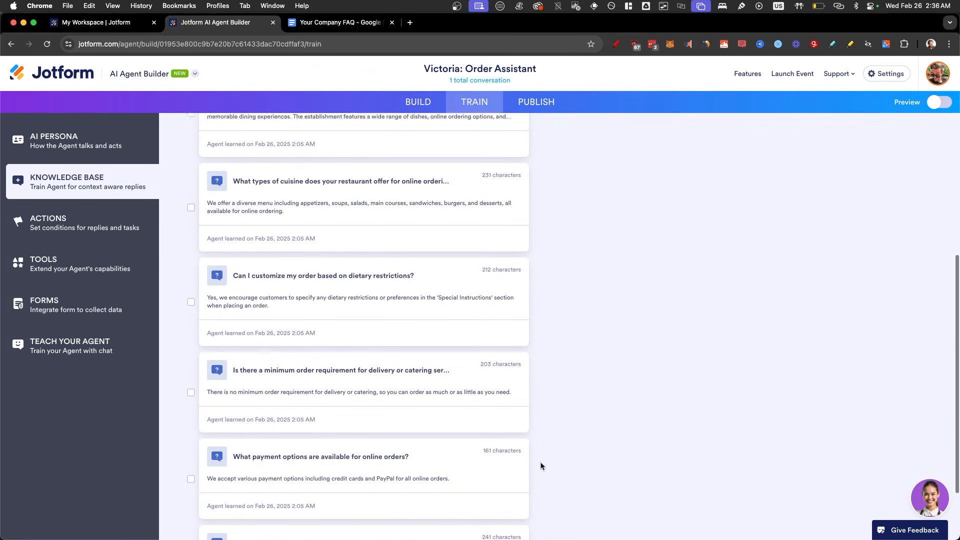
{"action": "scroll", "coordinate": [539, 463], "scroll_direction": "up", "scroll_amount": 7}
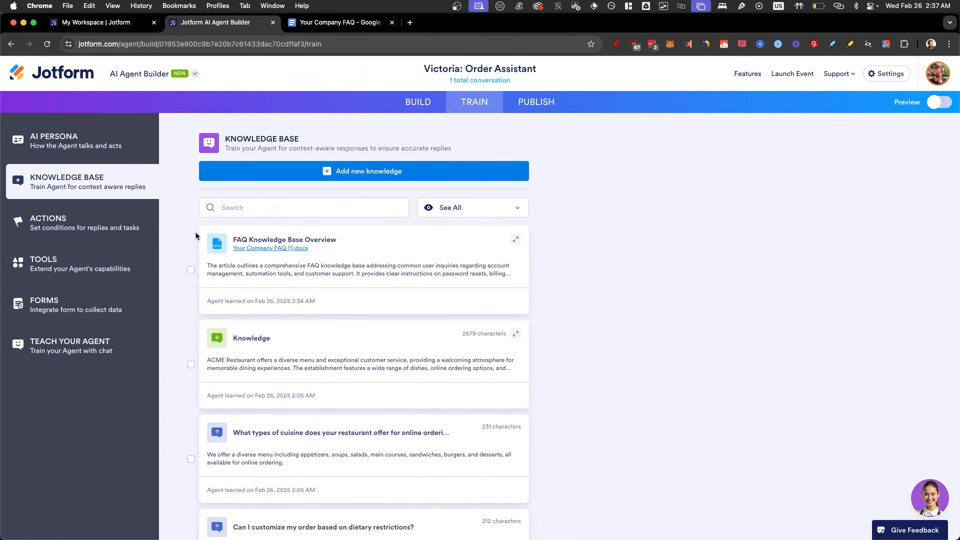
Begin a new agent action that applies when the "User wants to" "order food".
{"action": "left_click", "coordinate": [29, 230]}
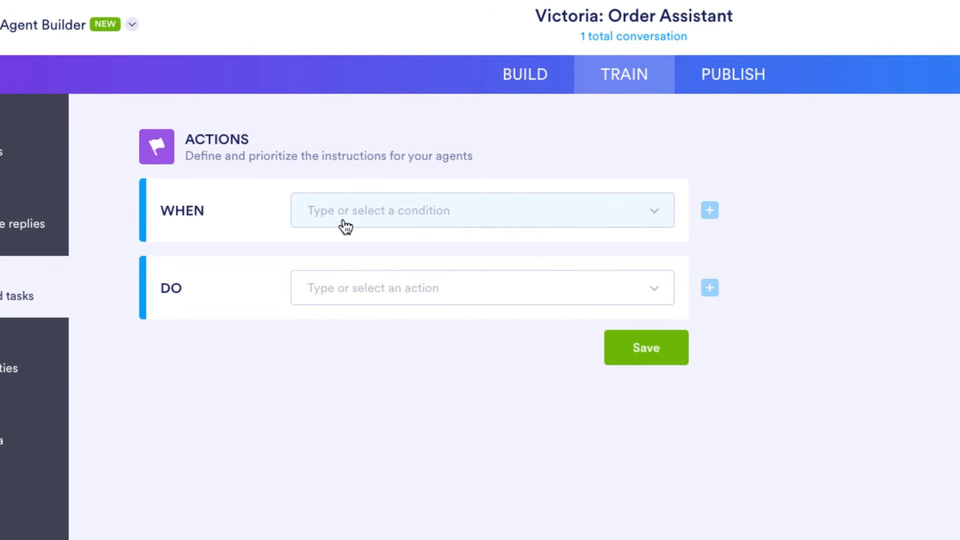
{"action": "left_click", "coordinate": [360, 224]}
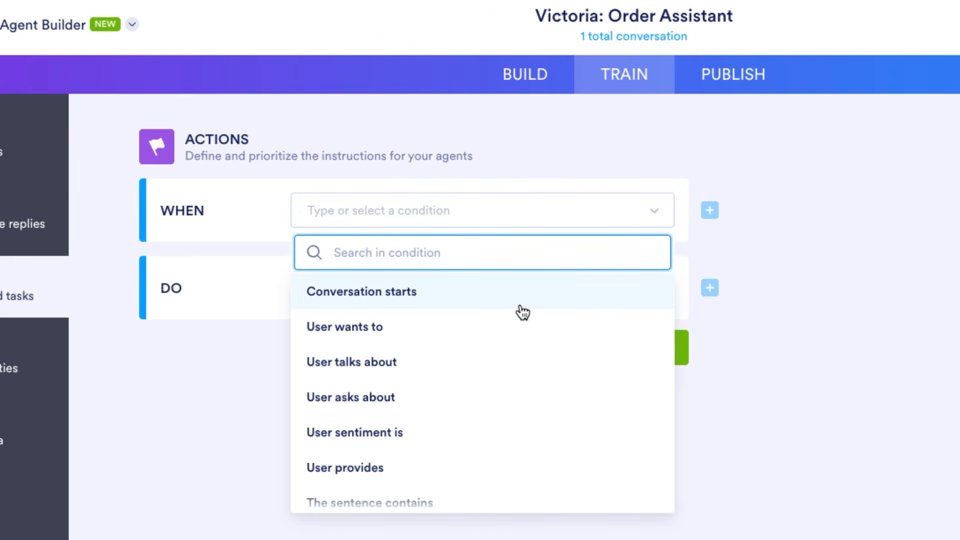
{"action": "left_click", "coordinate": [381, 336]}
{"action": "type", "text": "ord"}
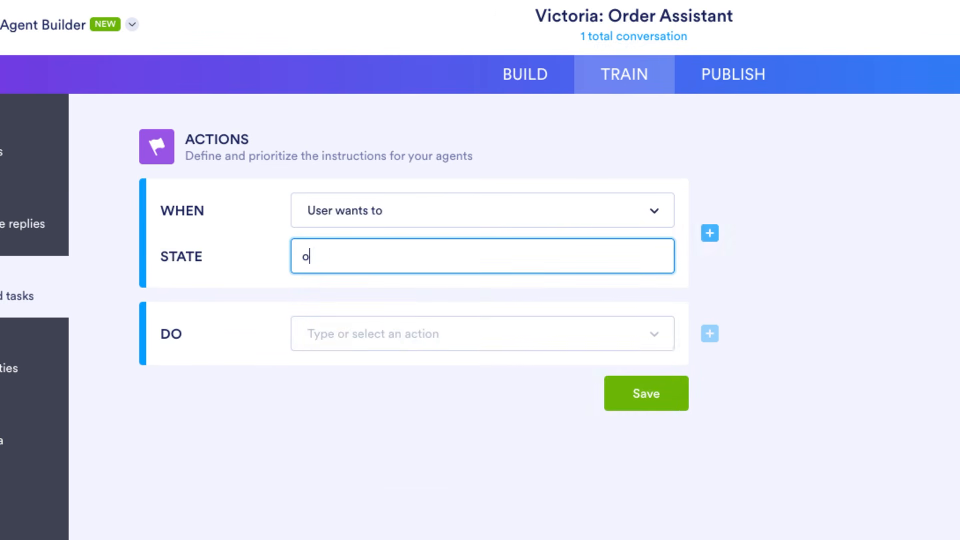
{"action": "type", "text": "er foo"}
{"action": "type", "text": "d"}
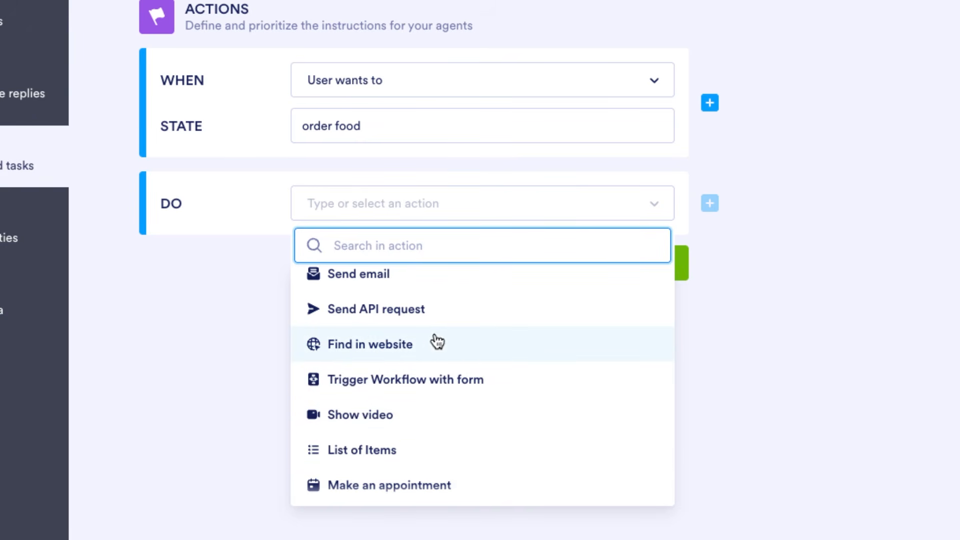
Look through the available actions the agent can perform for the order food condition, without choosing one.
{"action": "scroll", "coordinate": [447, 347], "scroll_direction": "up", "scroll_amount": 2}
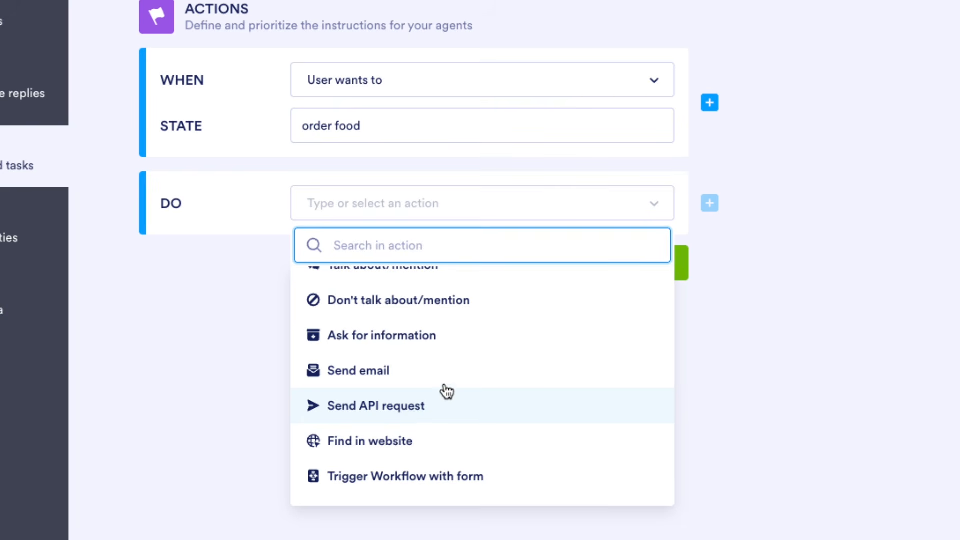
{"action": "scroll", "coordinate": [458, 367], "scroll_direction": "up", "scroll_amount": 5}
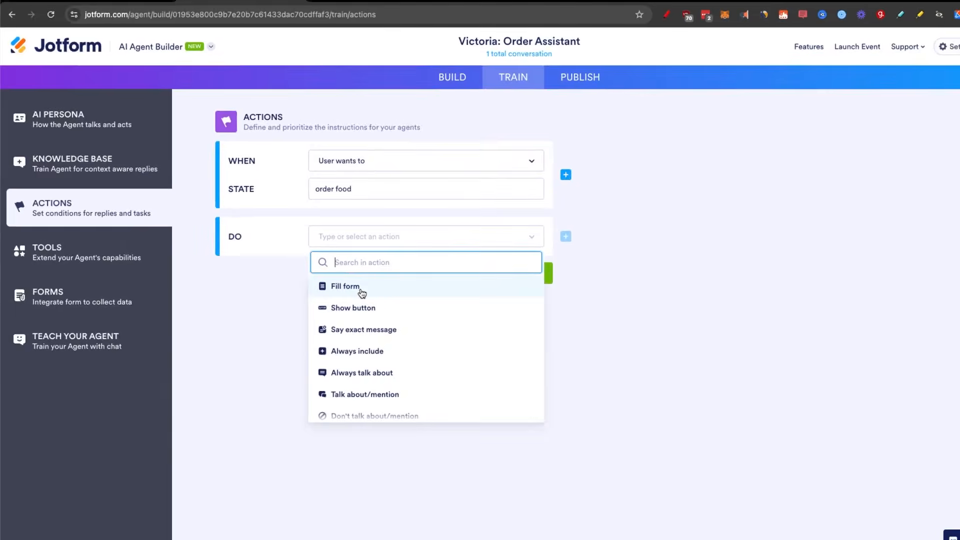
{"action": "left_click", "coordinate": [224, 65]}
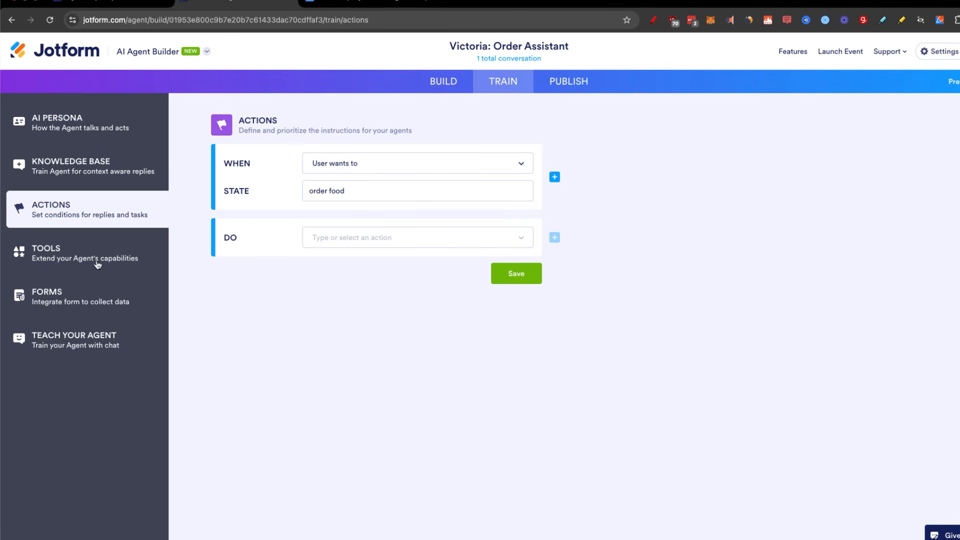
Examine the catalogue of tools that extend the agent's capabilities.
{"action": "left_click", "coordinate": [65, 257]}
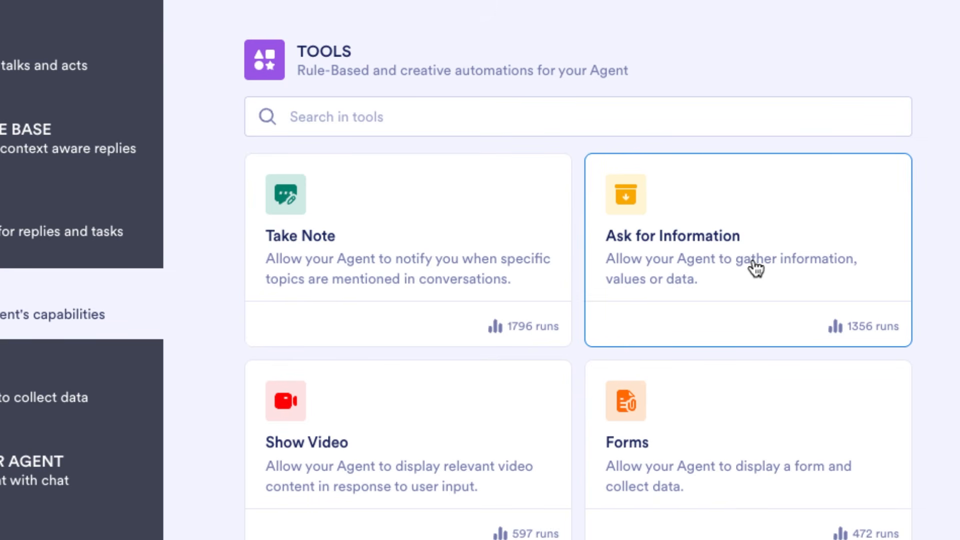
{"action": "scroll", "coordinate": [797, 294], "scroll_direction": "down", "scroll_amount": 3}
{"action": "scroll", "coordinate": [800, 297], "scroll_direction": "down", "scroll_amount": 5}
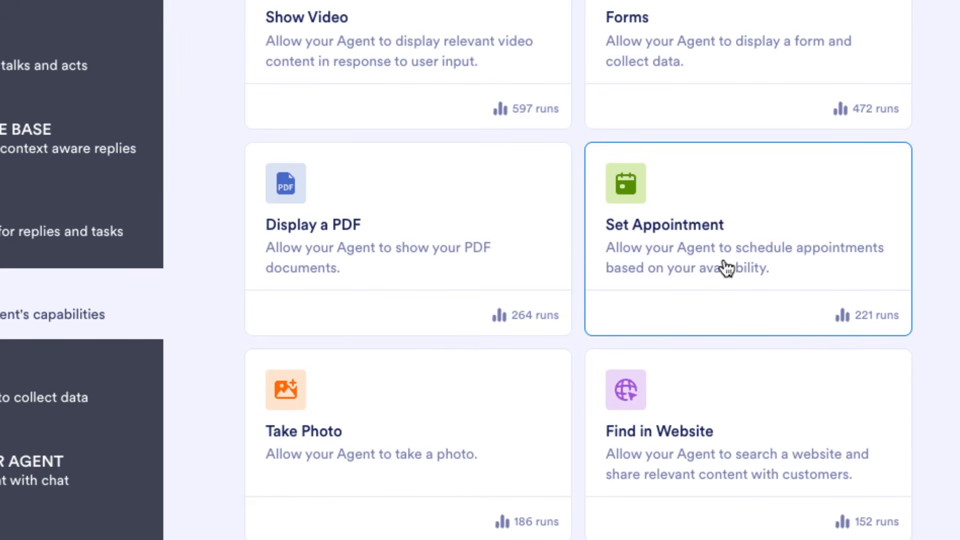
{"action": "scroll", "coordinate": [759, 298], "scroll_direction": "down", "scroll_amount": 13}
{"action": "scroll", "coordinate": [532, 382], "scroll_direction": "up", "scroll_amount": 5}
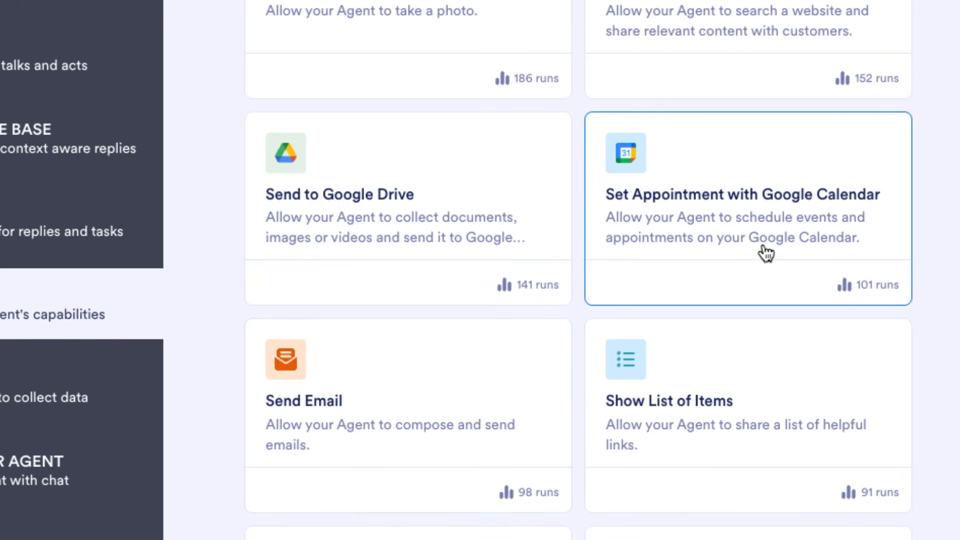
{"action": "scroll", "coordinate": [766, 254], "scroll_direction": "down", "scroll_amount": 1}
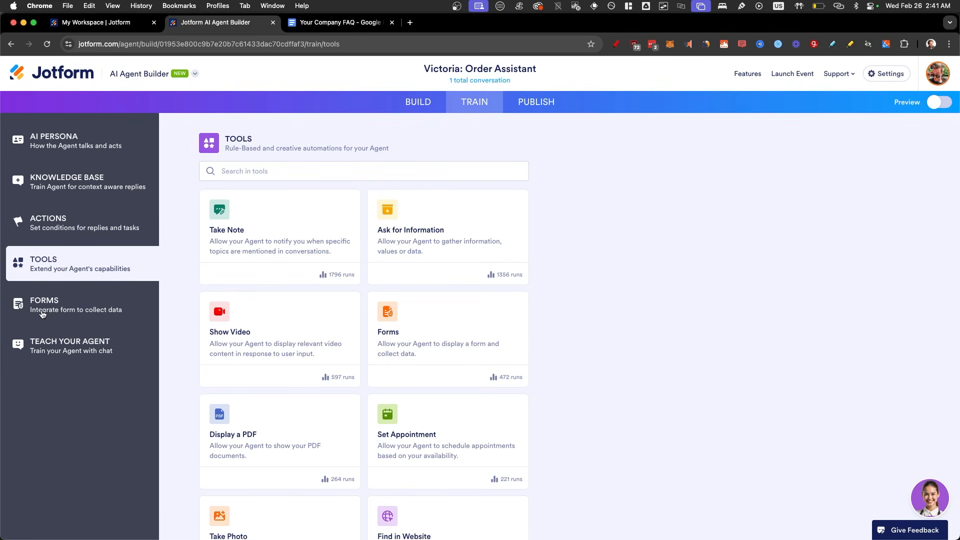
Check the agent's connected forms, viewing the settings of the Restaurant Order Form and reading through the form itself.
{"action": "left_click", "coordinate": [43, 314]}
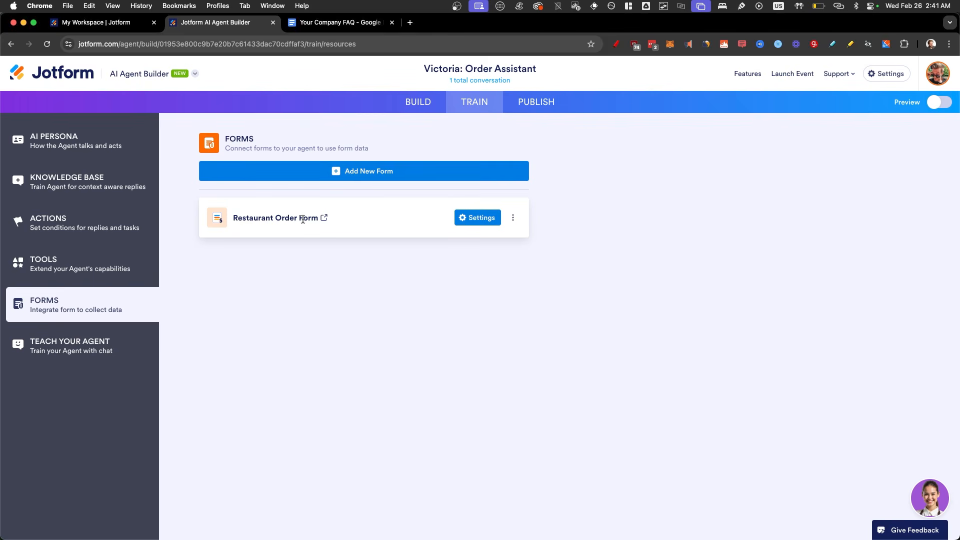
{"action": "left_click", "coordinate": [475, 220]}
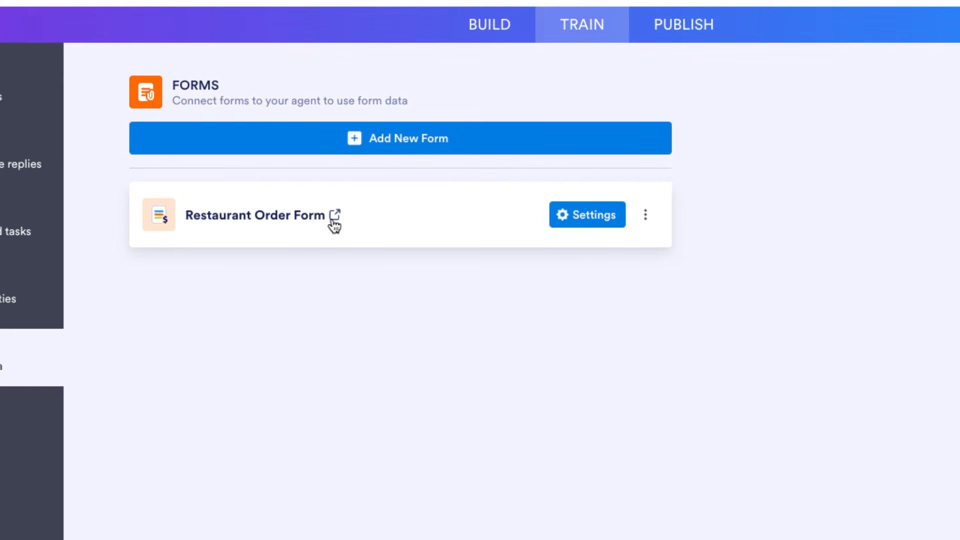
{"action": "left_click", "coordinate": [333, 218]}
{"action": "scroll", "coordinate": [482, 301], "scroll_direction": "down", "scroll_amount": 5}
{"action": "scroll", "coordinate": [483, 301], "scroll_direction": "down", "scroll_amount": 4}
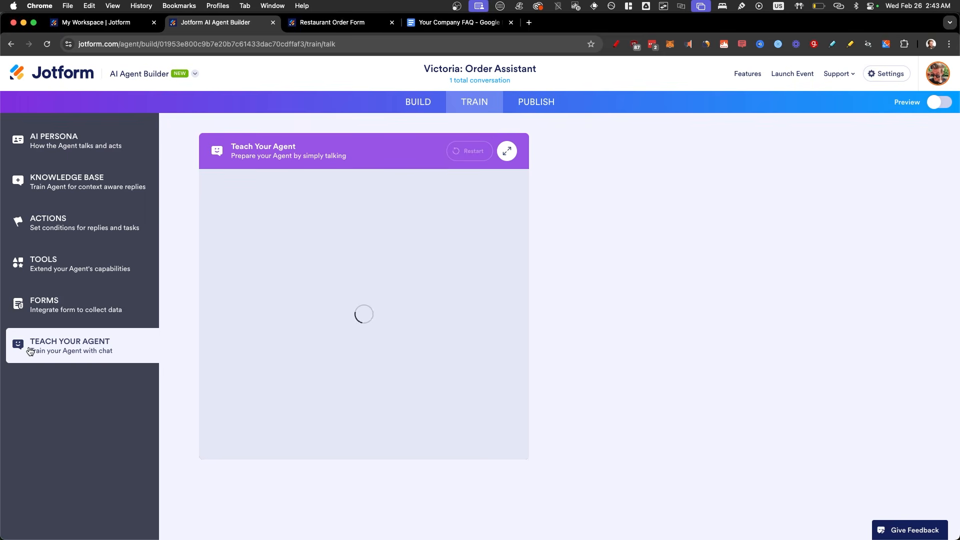
In the Teach Your Agent chat, ask the agent "Hey im wondering what do you know?".
{"action": "scroll", "coordinate": [257, 159], "scroll_direction": "up", "scroll_amount": 5, "text": "ctrl"}
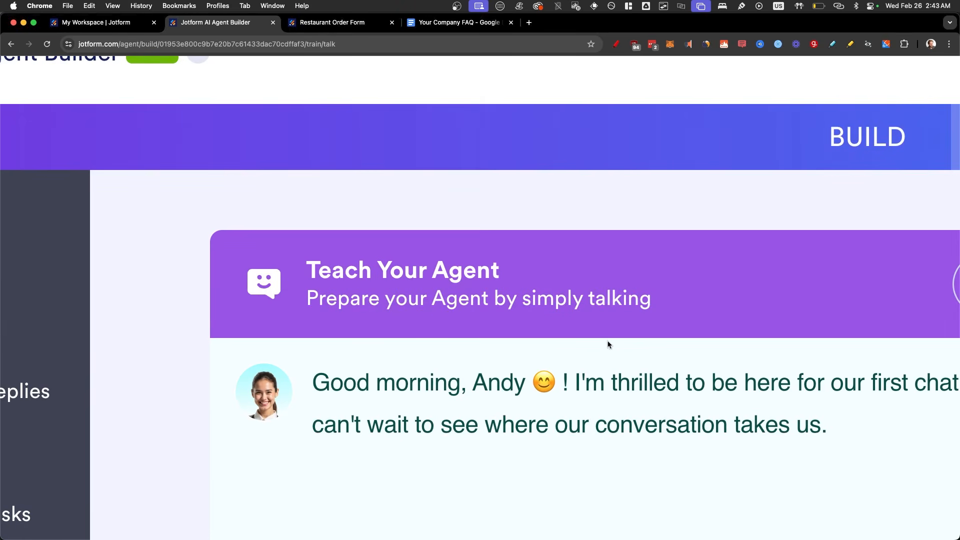
{"action": "scroll", "coordinate": [613, 369], "scroll_direction": "down", "scroll_amount": 5, "text": "ctrl"}
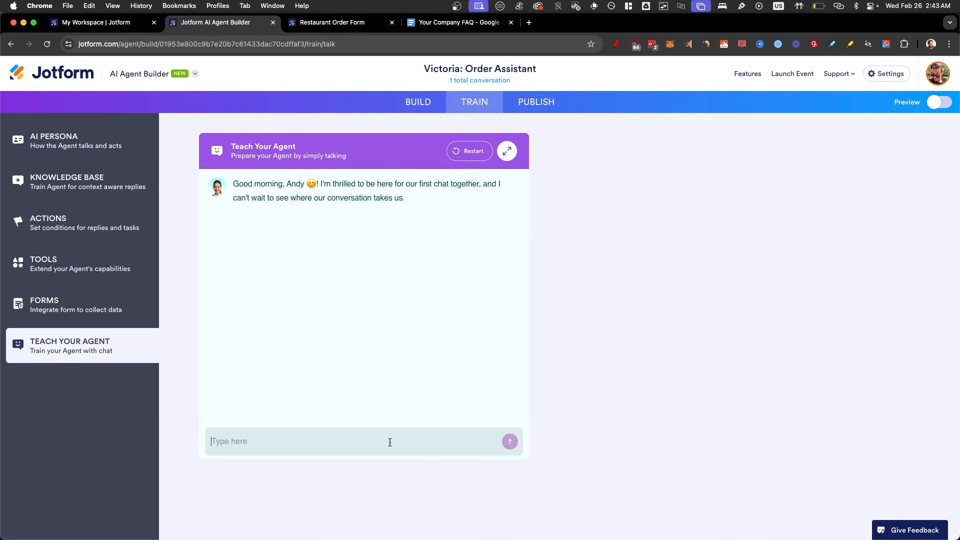
{"action": "type", "text": "Hey im wonder"}
{"action": "type", "text": "ing what do you know?"}
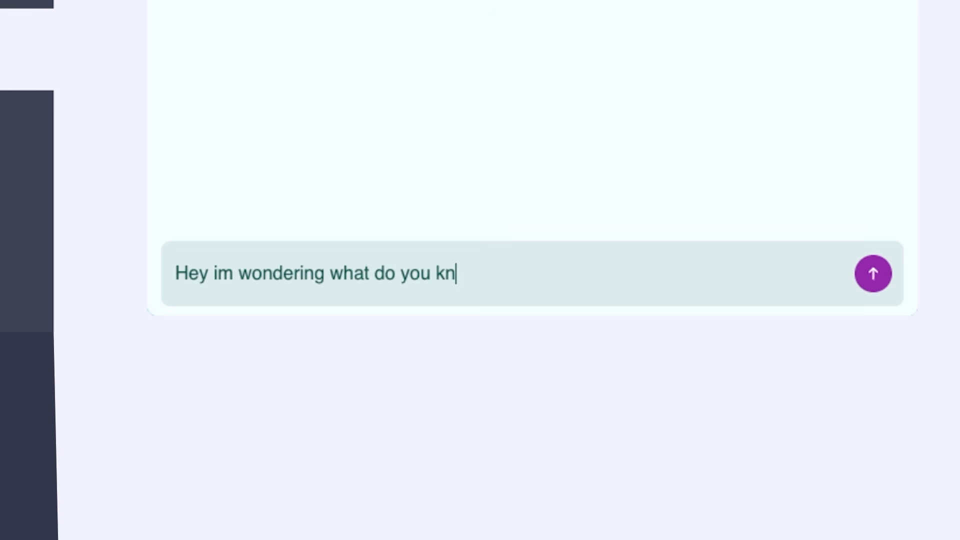
{"action": "key", "text": "Return"}
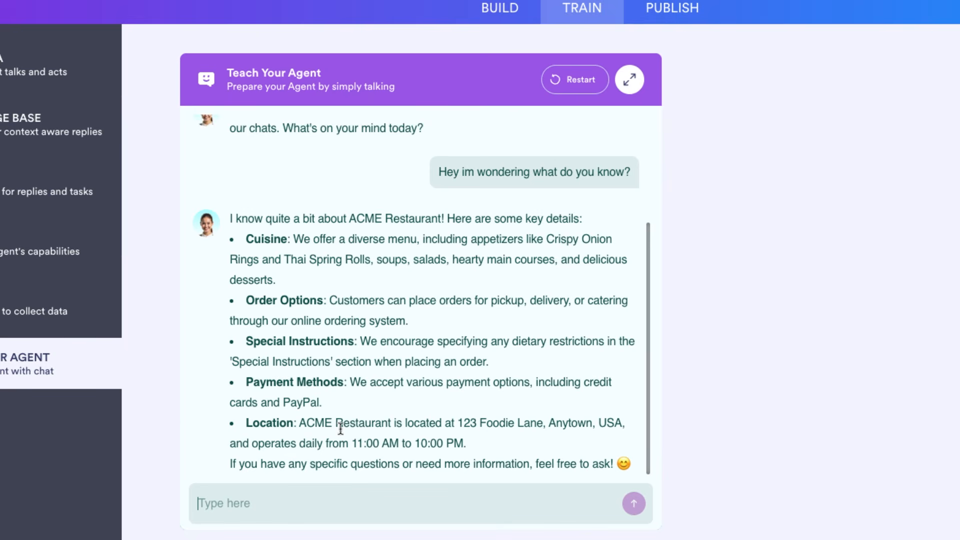
Ask the agent "which addresses do you deliver to?" and read its reply about selecting a restaurant location.
{"action": "type", "text": "which addresses do you deliver to?"}
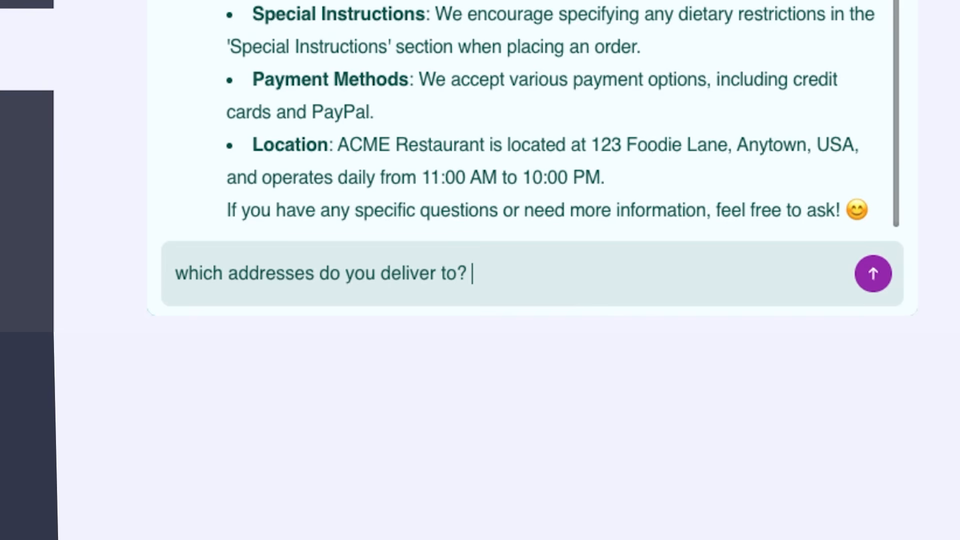
{"action": "key", "text": "Return"}
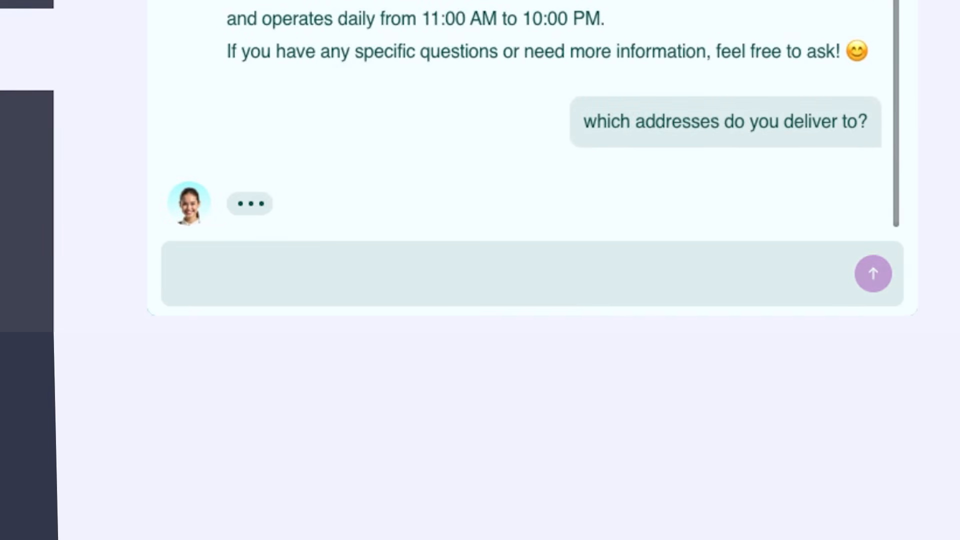
{"action": "left_click_drag", "start_coordinate": [287, 383], "coordinate": [408, 384]}
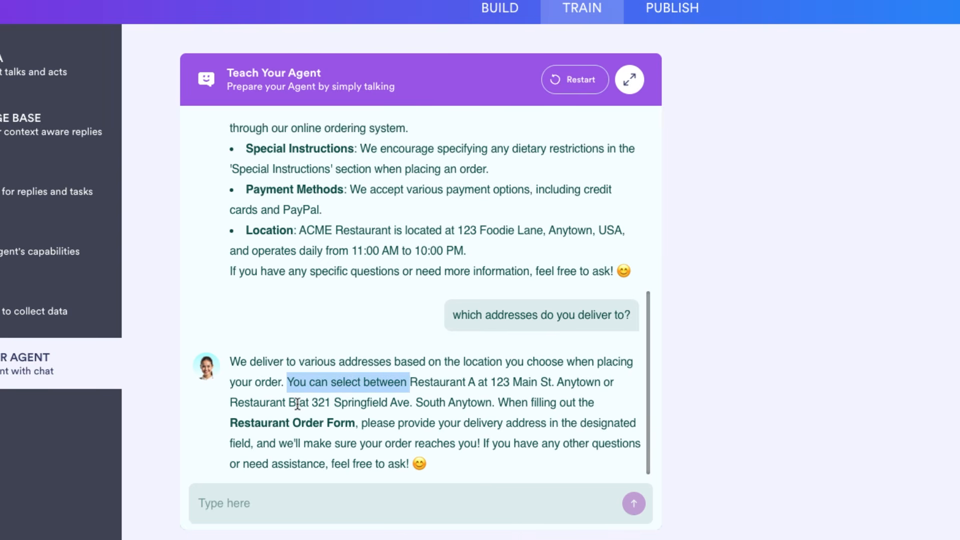
Ask the agent "how does the order form look?" and read through its whole answer.
{"action": "left_click", "coordinate": [389, 500]}
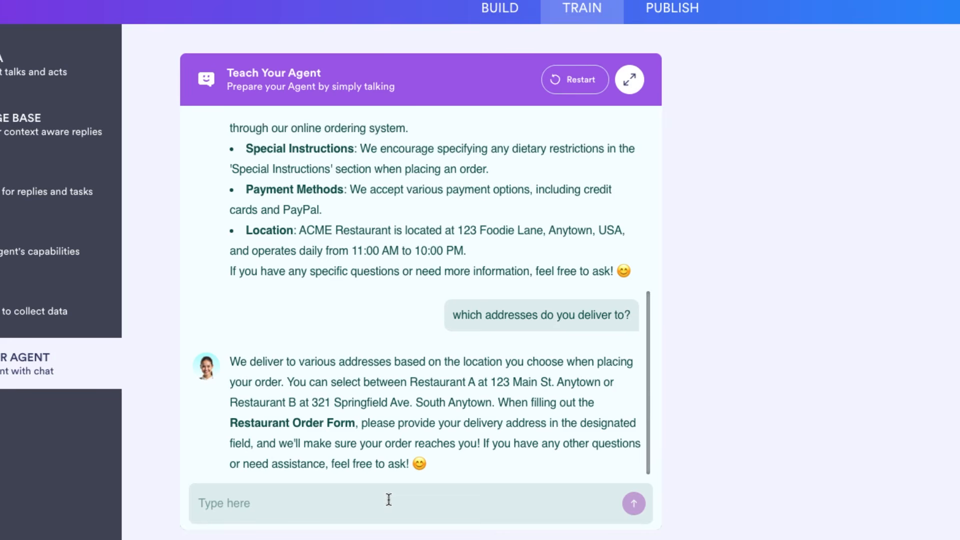
{"action": "type", "text": "how does the order form look?"}
{"action": "key", "text": "Return"}
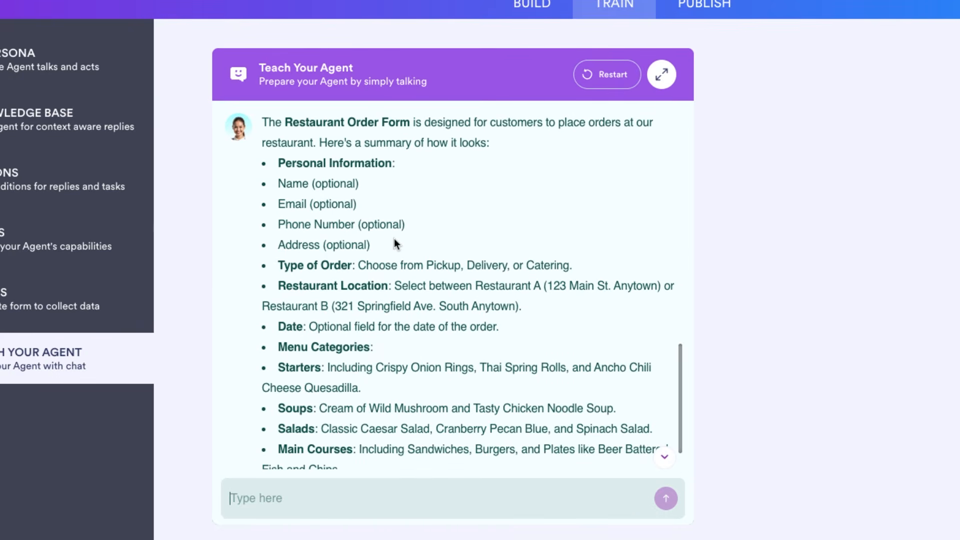
{"action": "scroll", "coordinate": [392, 241], "scroll_direction": "up", "scroll_amount": 1}
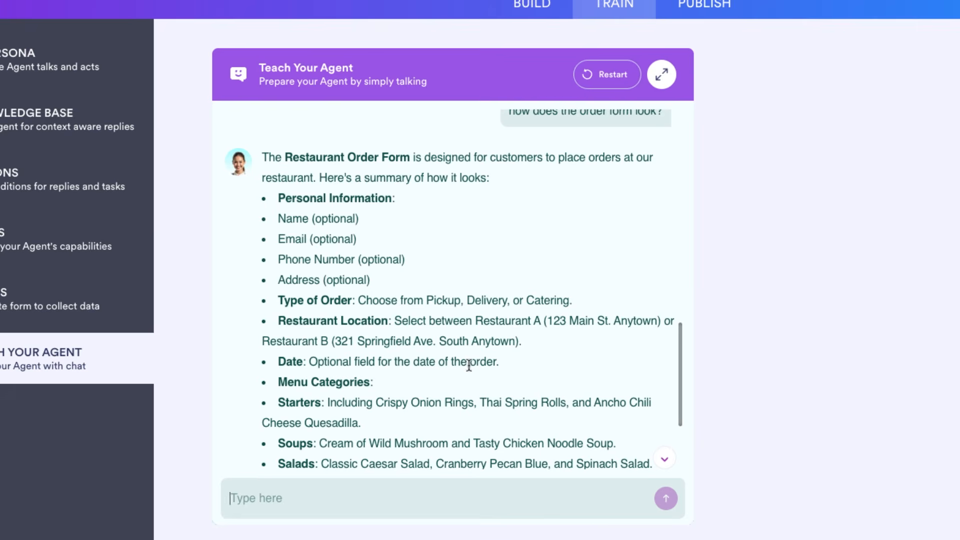
{"action": "scroll", "coordinate": [469, 365], "scroll_direction": "down", "scroll_amount": 3}
{"action": "scroll", "coordinate": [459, 388], "scroll_direction": "down", "scroll_amount": 1}
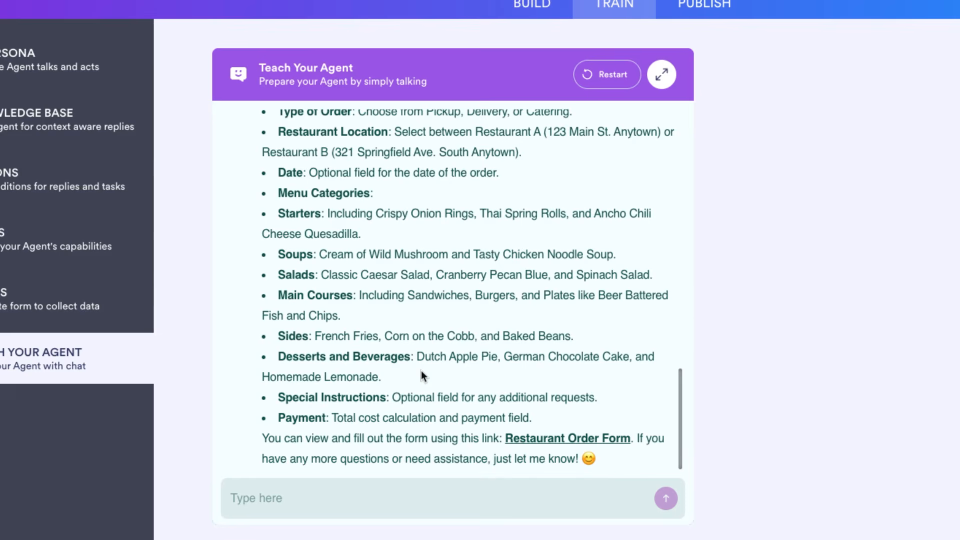
{"action": "scroll", "coordinate": [421, 372], "scroll_direction": "up", "scroll_amount": 2}
{"action": "scroll", "coordinate": [421, 372], "scroll_direction": "down", "scroll_amount": 3}
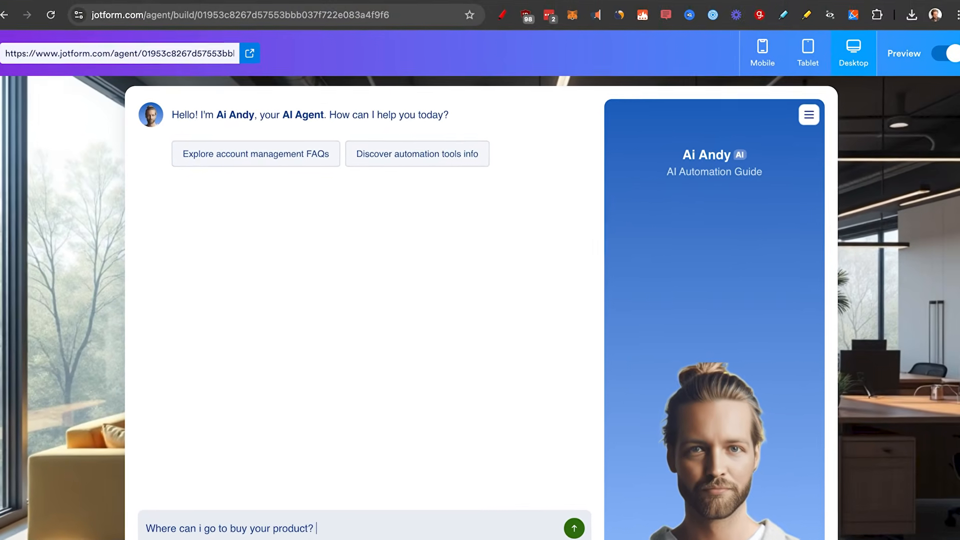
Ask the AI Automation Guide agent "Where can i go to buy your product?", and open the AI framework question among its unanswered questions.
{"action": "key", "text": "Return"}
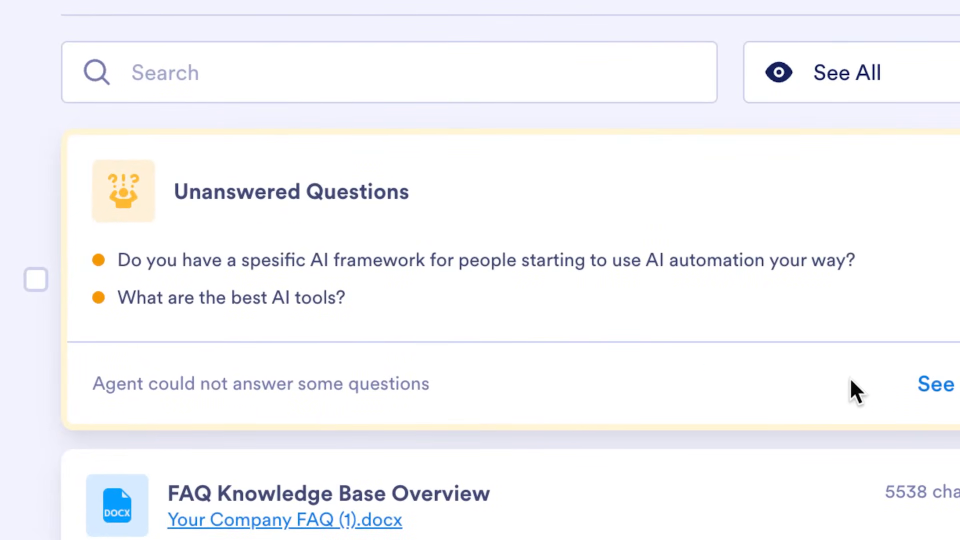
{"action": "left_click", "coordinate": [935, 385]}
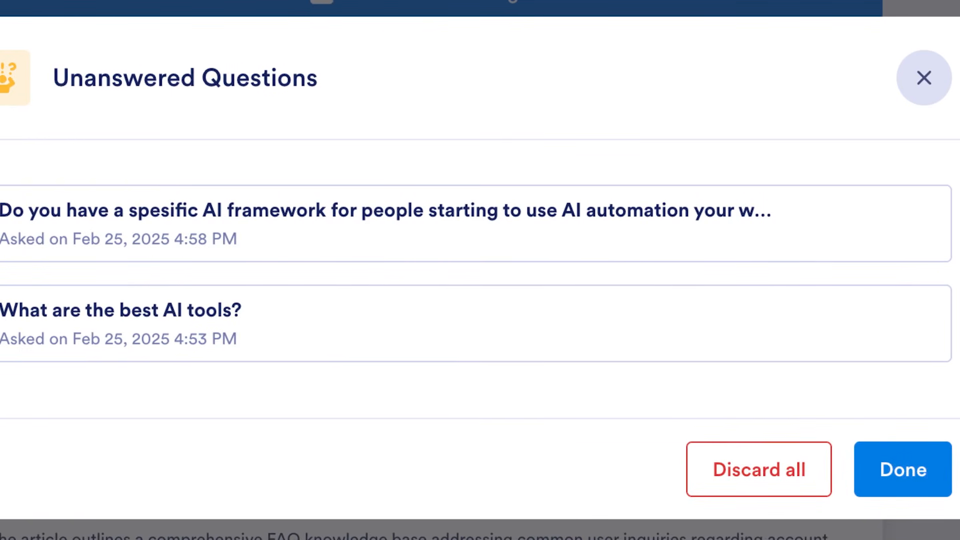
{"action": "left_click", "coordinate": [538, 241]}
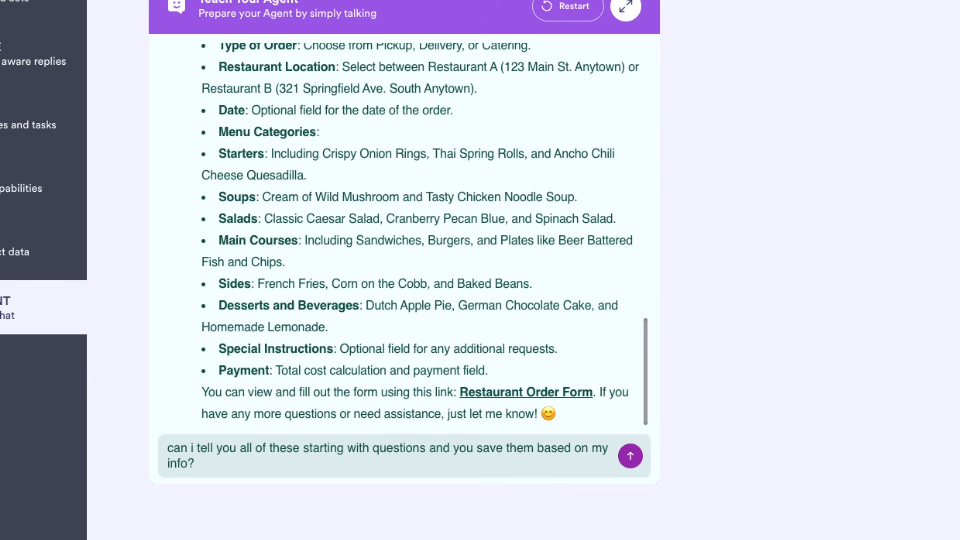
Back in the order assistant's teaching chat, ask "can i tell you all of these starting with questions and you save them based on my info?".
{"action": "key", "text": "Return"}
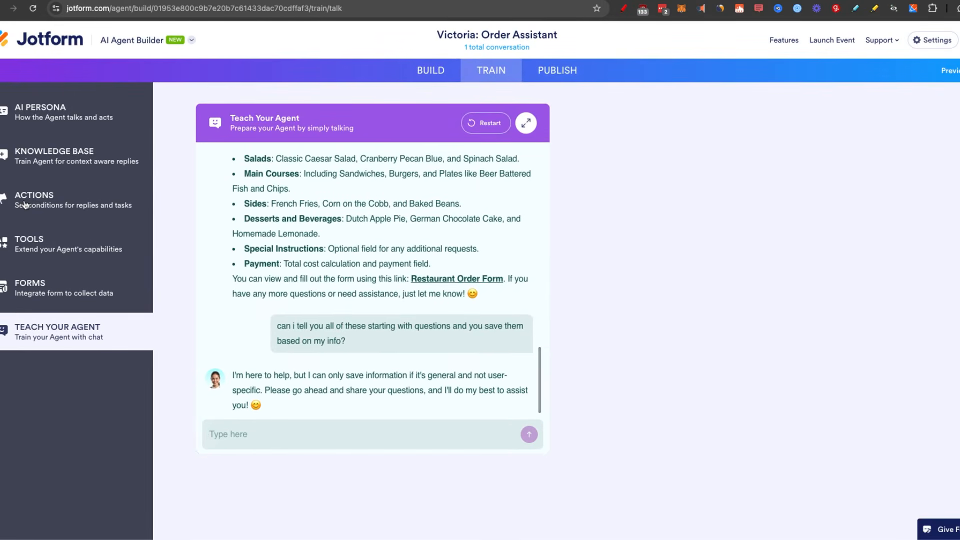
Make the order food action fill the Restaurant Order Form, and save the action.
{"action": "left_click", "coordinate": [24, 205]}
{"action": "left_click", "coordinate": [347, 229]}
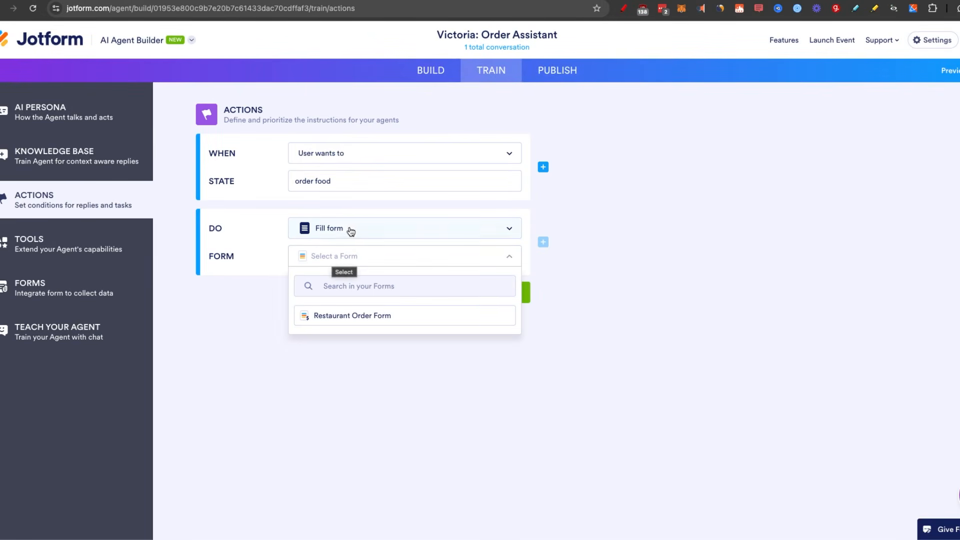
{"action": "left_click", "coordinate": [342, 325]}
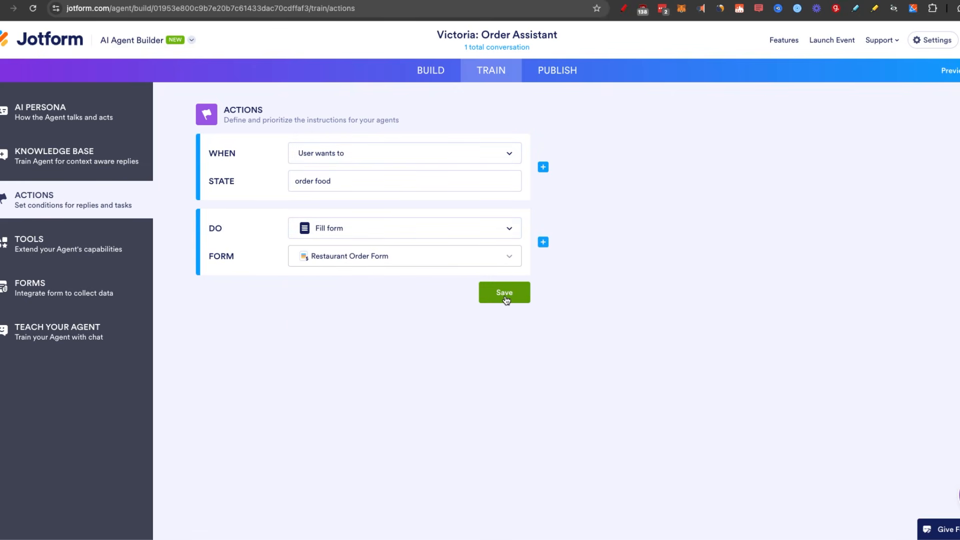
{"action": "left_click", "coordinate": [505, 293]}
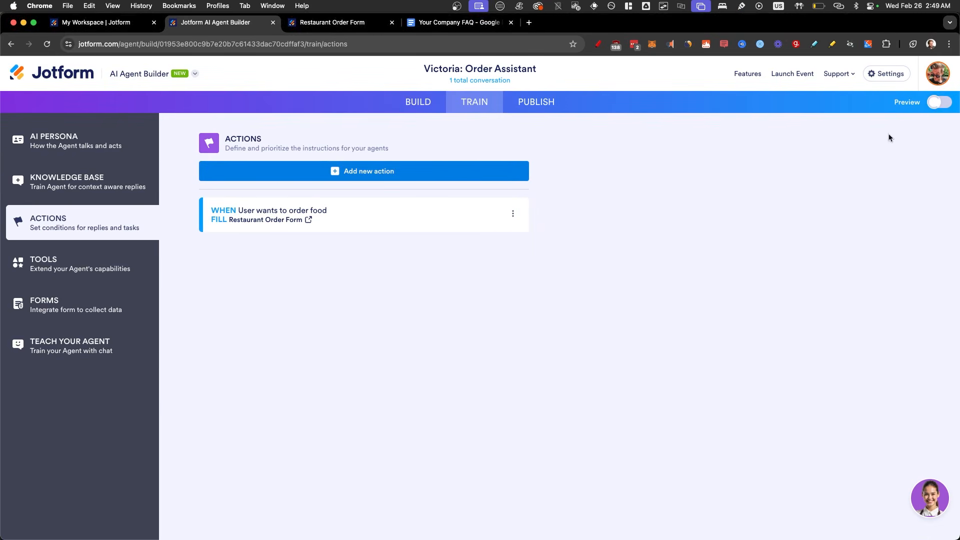
Preview the agent and start the conversation with the "Order from the restaurant" suggestion.
{"action": "left_click", "coordinate": [939, 102]}
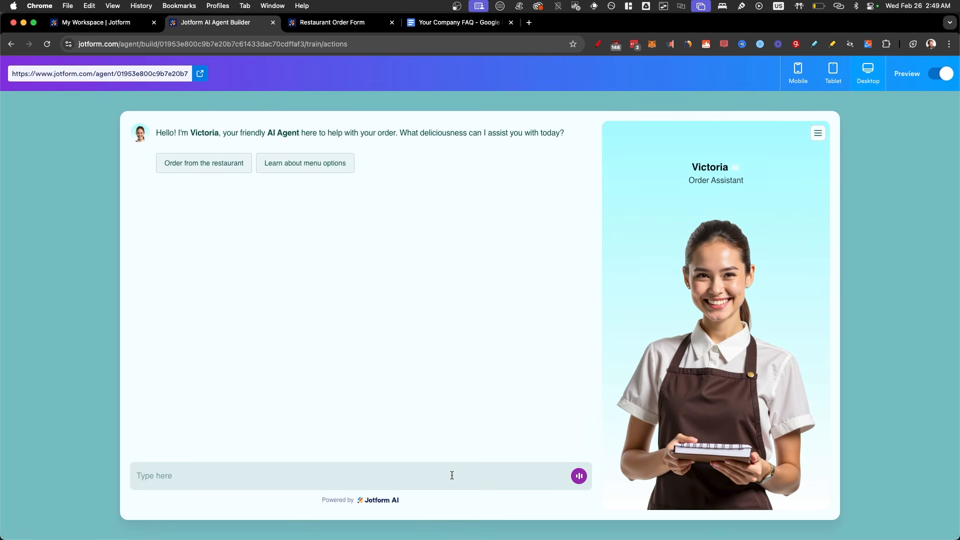
{"action": "left_click", "coordinate": [176, 166]}
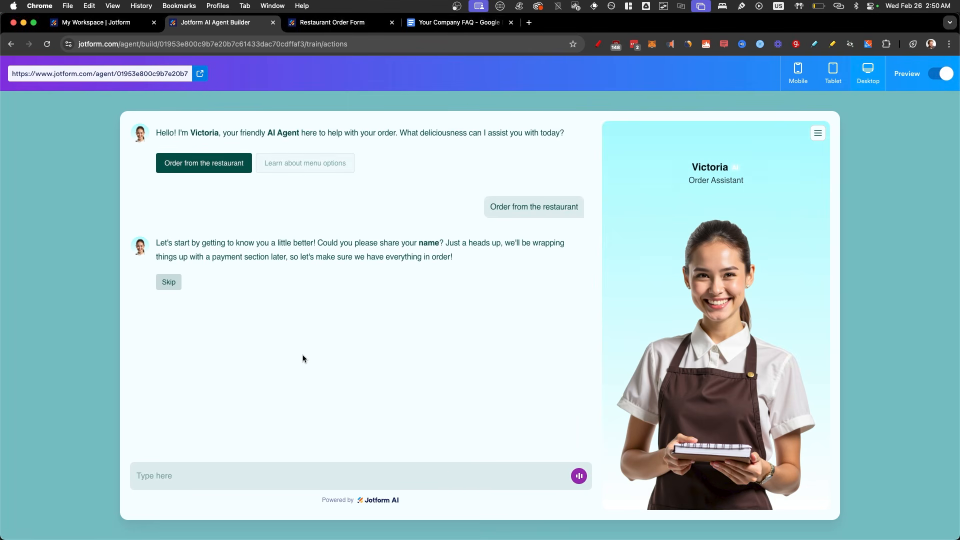
Give the agent the customer's name and e-mail address, and open the order form it is filling in.
{"action": "type", "text": "Andy"}
{"action": "key", "text": "Return"}
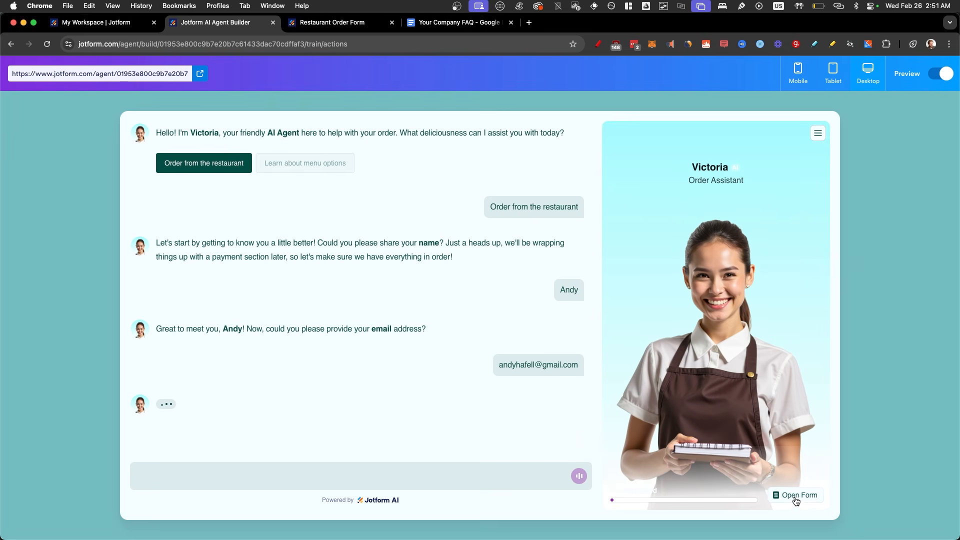
{"action": "left_click", "coordinate": [804, 501]}
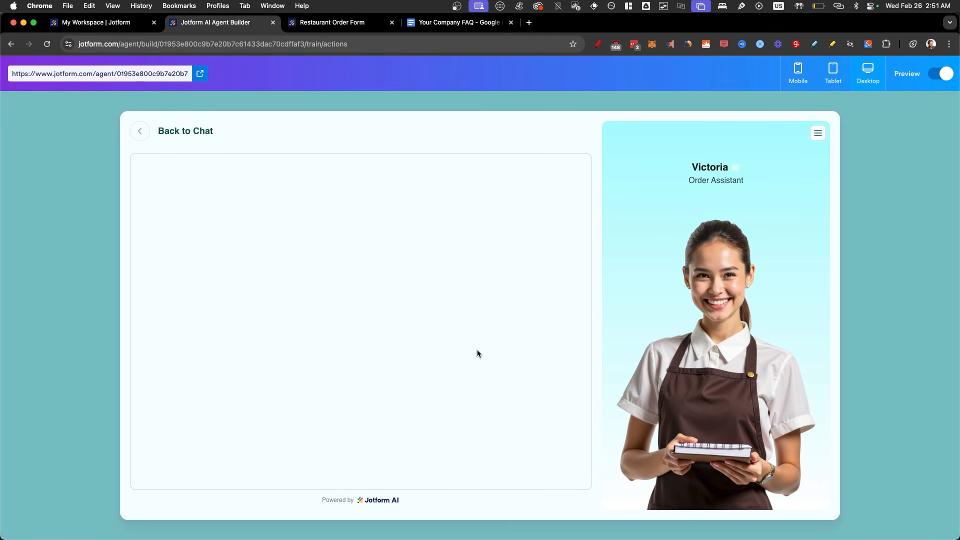
Check the name and e-mail fields and the remaining sections of the Restaurant Order Form, and return to the chat.
{"action": "scroll", "coordinate": [342, 400], "scroll_direction": "down", "scroll_amount": 5}
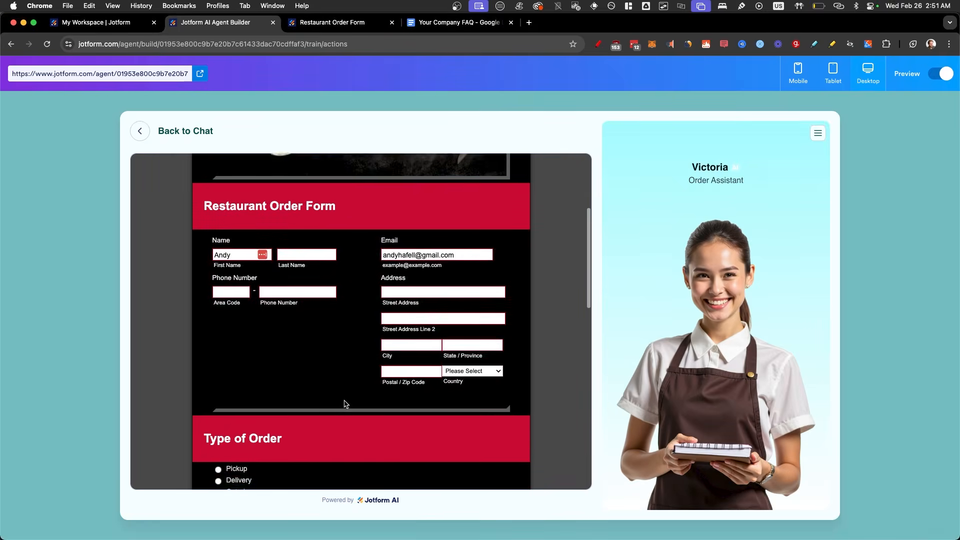
{"action": "scroll", "coordinate": [344, 404], "scroll_direction": "down", "scroll_amount": 10}
{"action": "scroll", "coordinate": [344, 404], "scroll_direction": "down", "scroll_amount": 5}
{"action": "scroll", "coordinate": [270, 295], "scroll_direction": "up", "scroll_amount": 12}
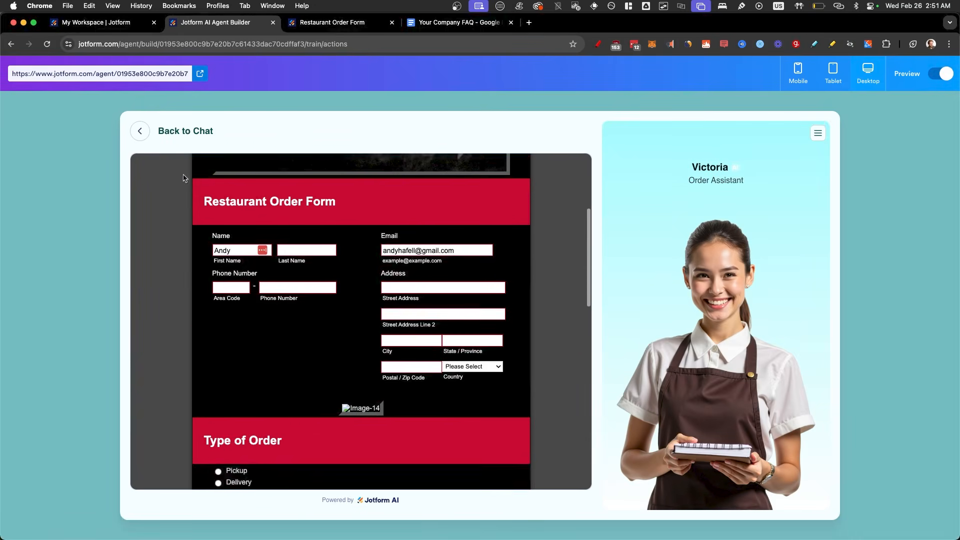
{"action": "scroll", "coordinate": [195, 187], "scroll_direction": "up", "scroll_amount": 2}
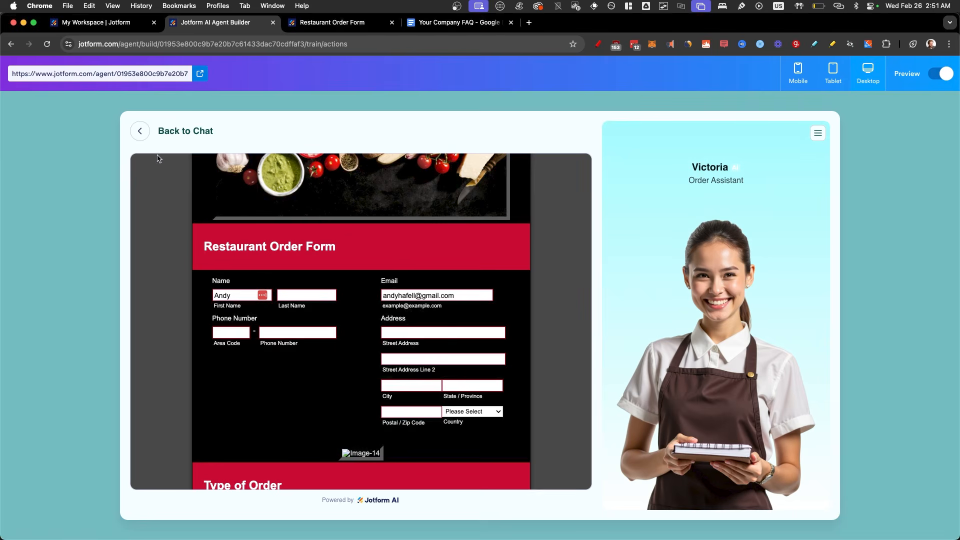
{"action": "left_click", "coordinate": [140, 132]}
{"action": "left_click", "coordinate": [167, 447]}
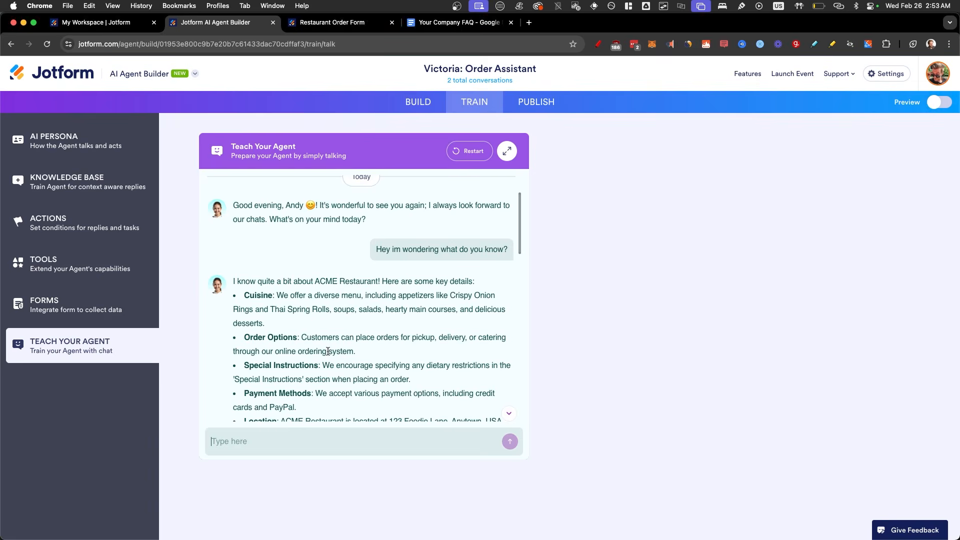
Go from the agent's training chat to its publishing options and copy the direct share link.
{"action": "scroll", "coordinate": [327, 349], "scroll_direction": "down", "scroll_amount": 5}
{"action": "scroll", "coordinate": [328, 351], "scroll_direction": "down", "scroll_amount": 10}
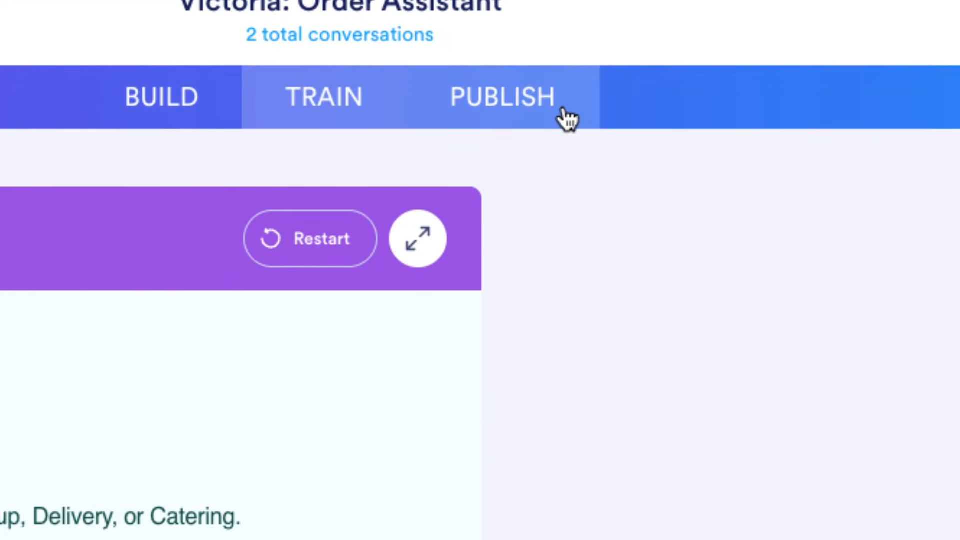
{"action": "left_click", "coordinate": [564, 110]}
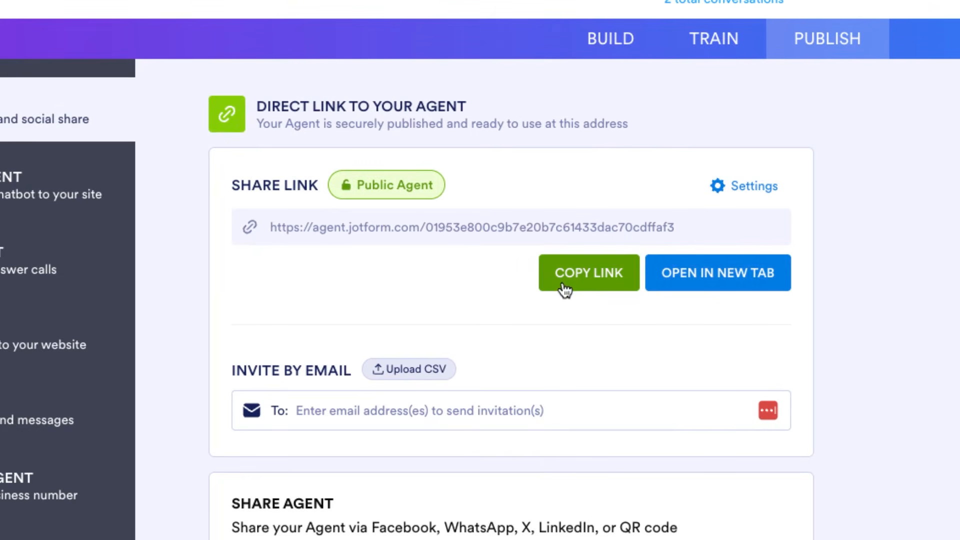
{"action": "left_click", "coordinate": [567, 288]}
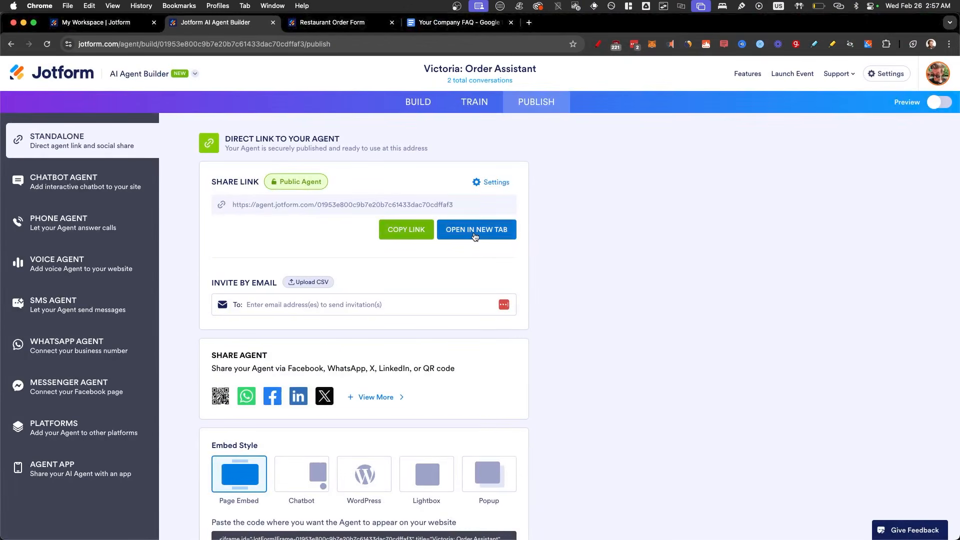
View the published agent in a new browser tab, close it, and select the Chatbot embed style.
{"action": "left_click", "coordinate": [475, 230]}
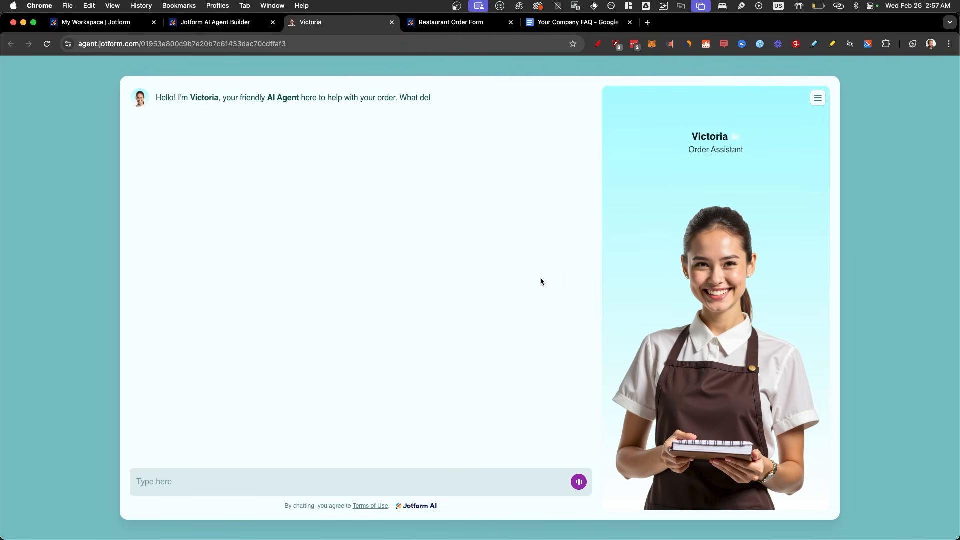
{"action": "left_click", "coordinate": [391, 23]}
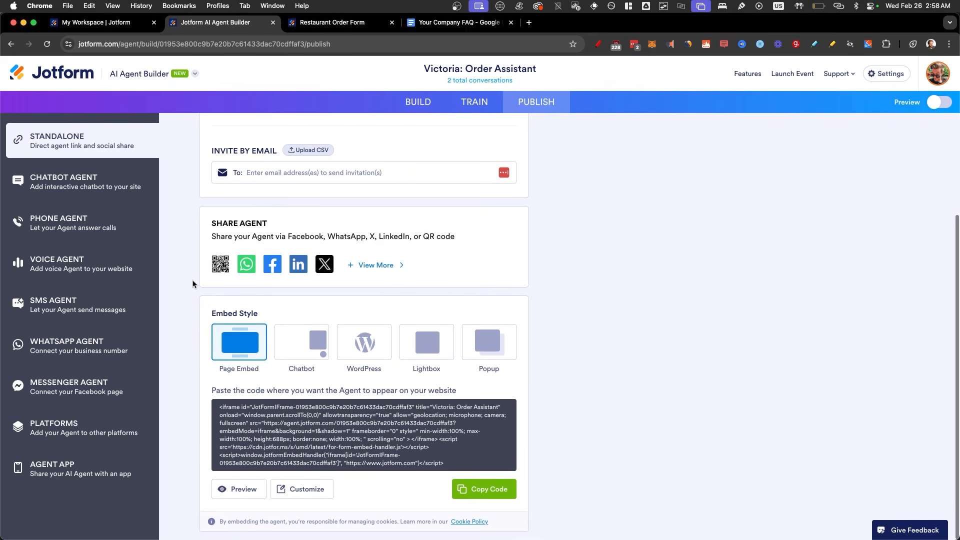
{"action": "left_click", "coordinate": [313, 348]}
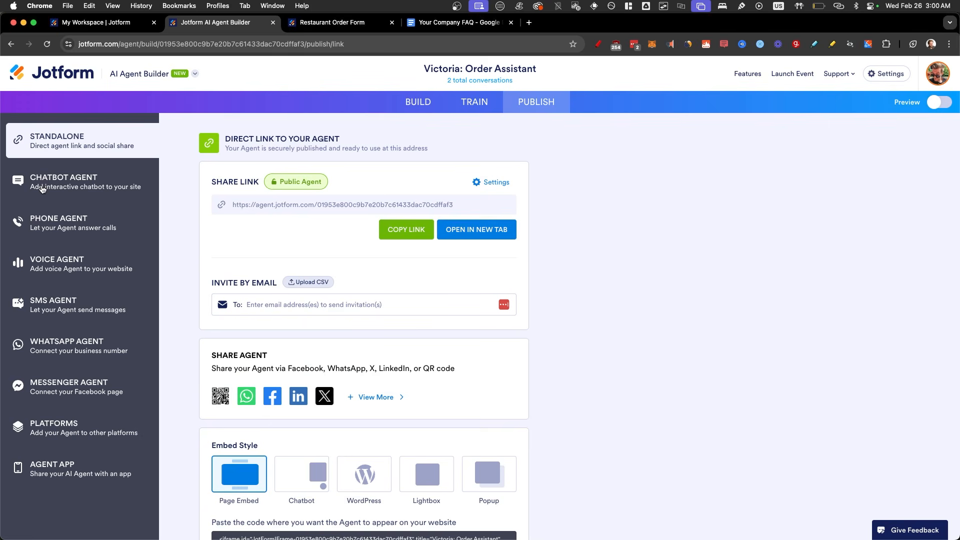
Look through the Chatbot, Phone, Voice, SMS and WhatsApp agent publishing channels, including the price of a phone number.
{"action": "left_click", "coordinate": [42, 188]}
{"action": "left_click", "coordinate": [52, 229]}
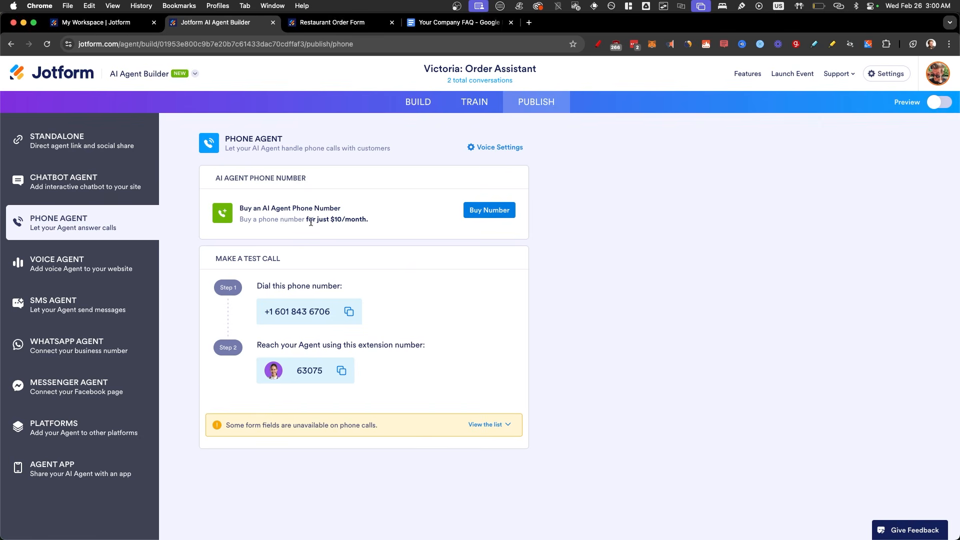
{"action": "left_click_drag", "start_coordinate": [306, 221], "coordinate": [379, 226]}
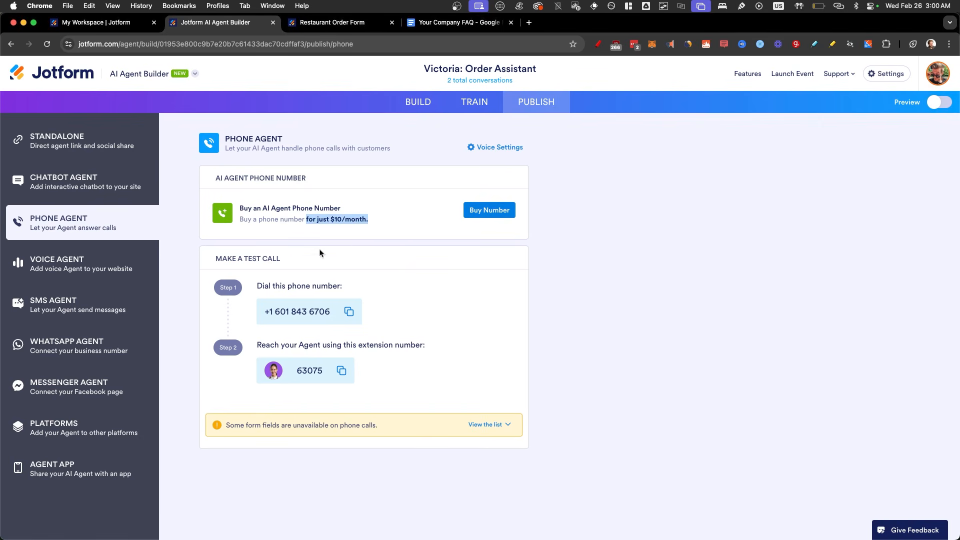
{"action": "left_click", "coordinate": [85, 271]}
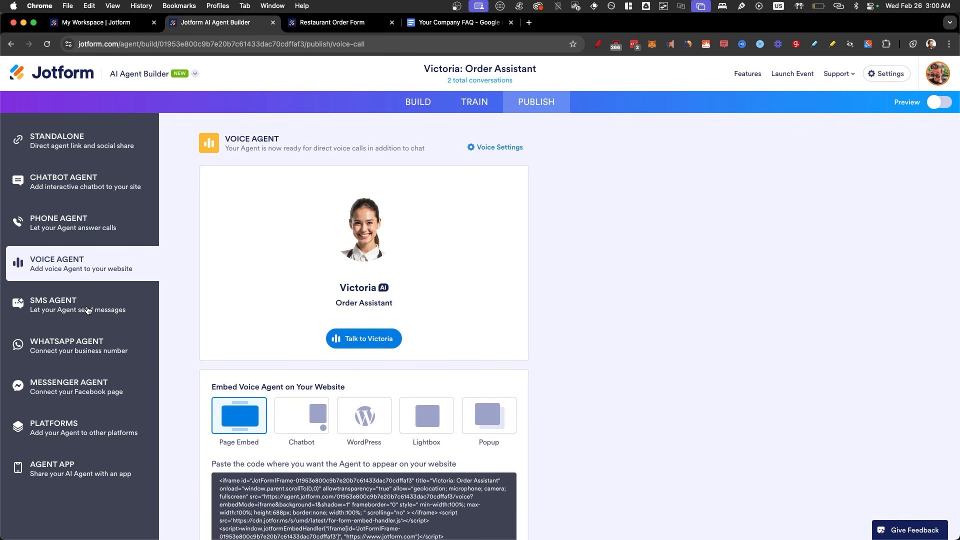
{"action": "left_click", "coordinate": [82, 311]}
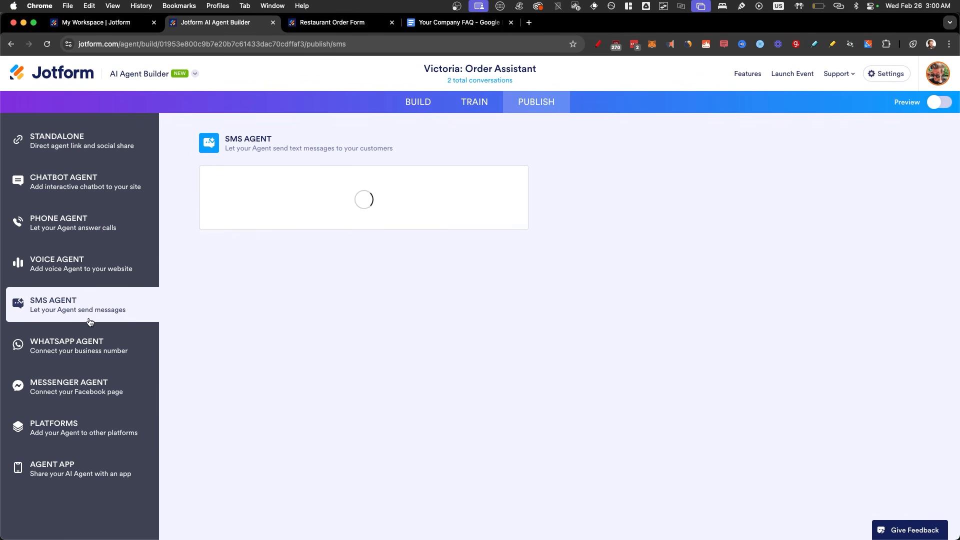
{"action": "left_click", "coordinate": [81, 353]}
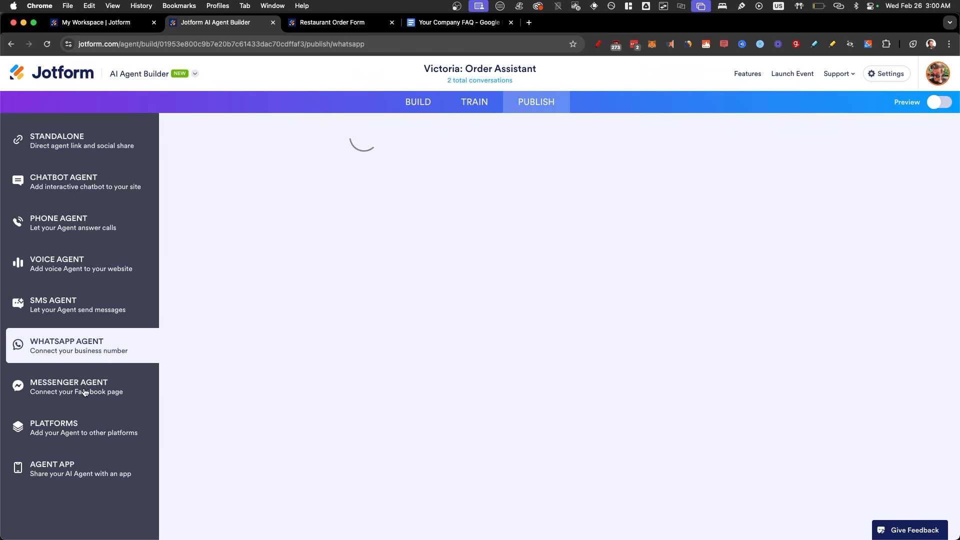
Browse the website platforms the agent can be added to, and open the Agent App publishing option.
{"action": "left_click", "coordinate": [82, 421]}
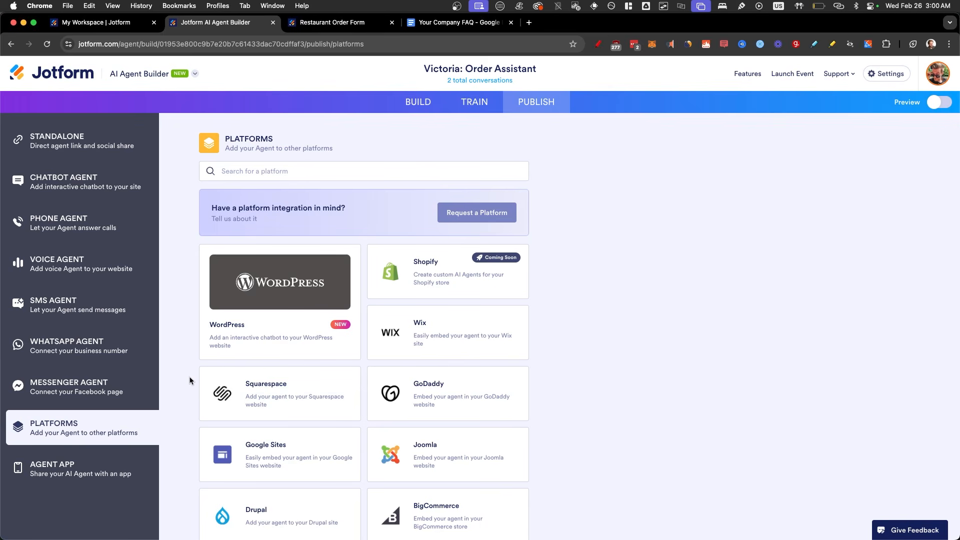
{"action": "scroll", "coordinate": [189, 381], "scroll_direction": "down", "scroll_amount": 3}
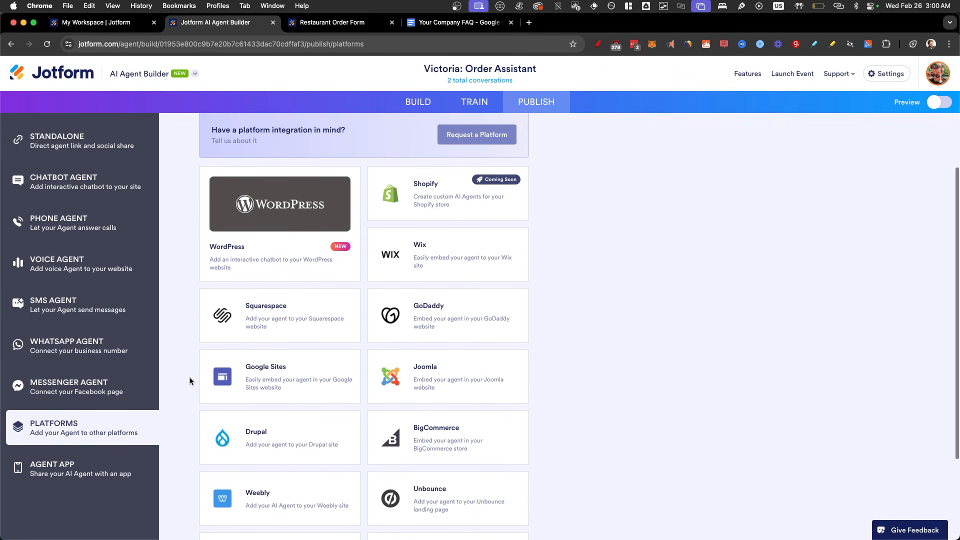
{"action": "scroll", "coordinate": [189, 380], "scroll_direction": "down", "scroll_amount": 2}
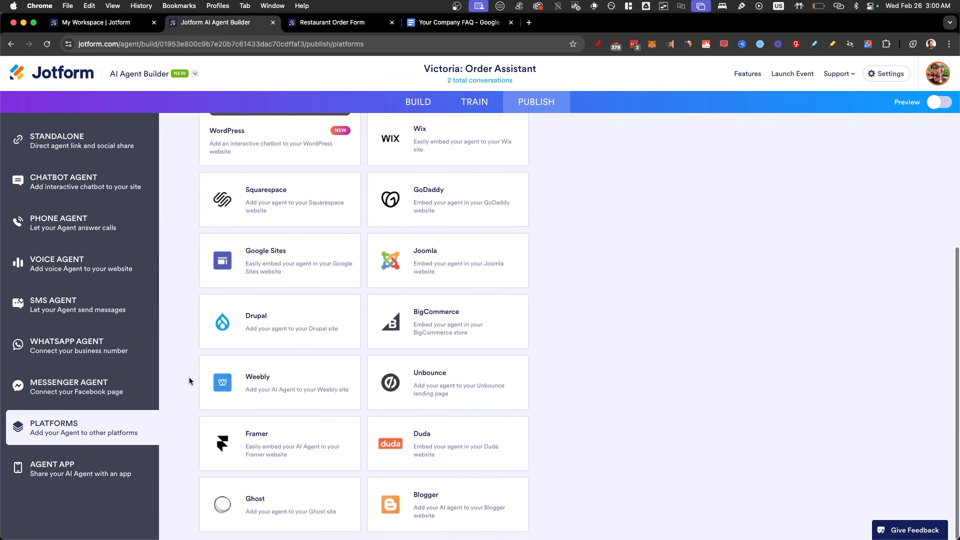
{"action": "scroll", "coordinate": [189, 381], "scroll_direction": "up", "scroll_amount": 5}
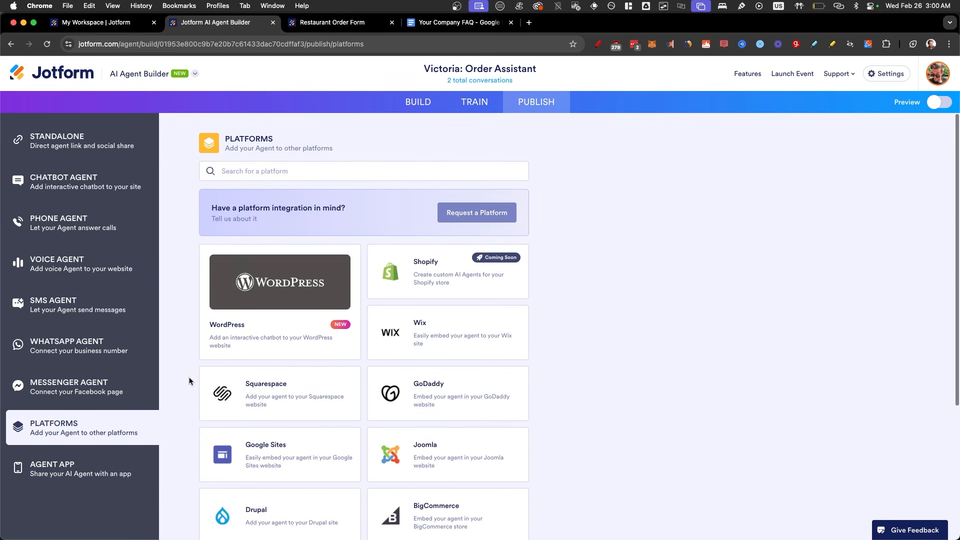
{"action": "left_click", "coordinate": [53, 469]}
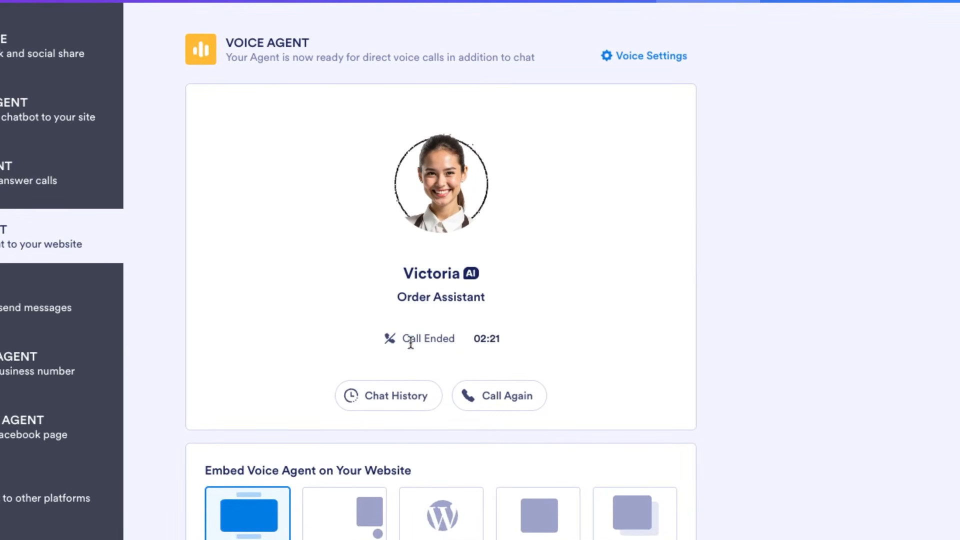
{"action": "left_click_drag", "start_coordinate": [411, 343], "coordinate": [513, 342]}
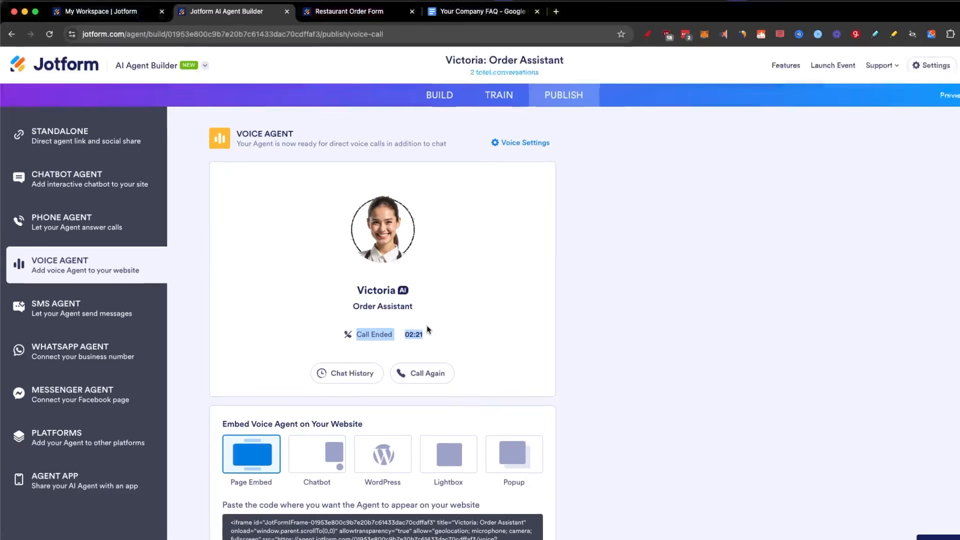
{"action": "left_click", "coordinate": [469, 366]}
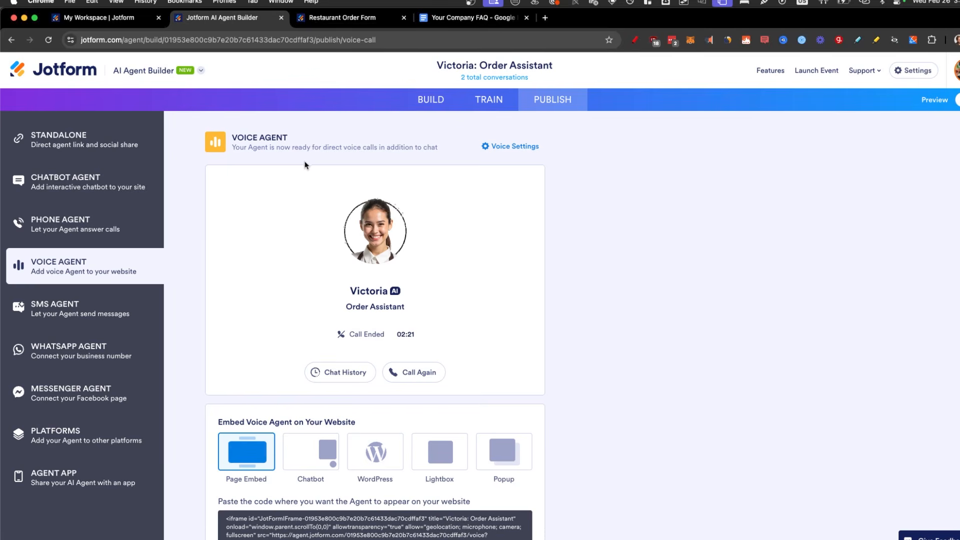
{"action": "left_click_drag", "start_coordinate": [228, 141], "coordinate": [303, 143]}
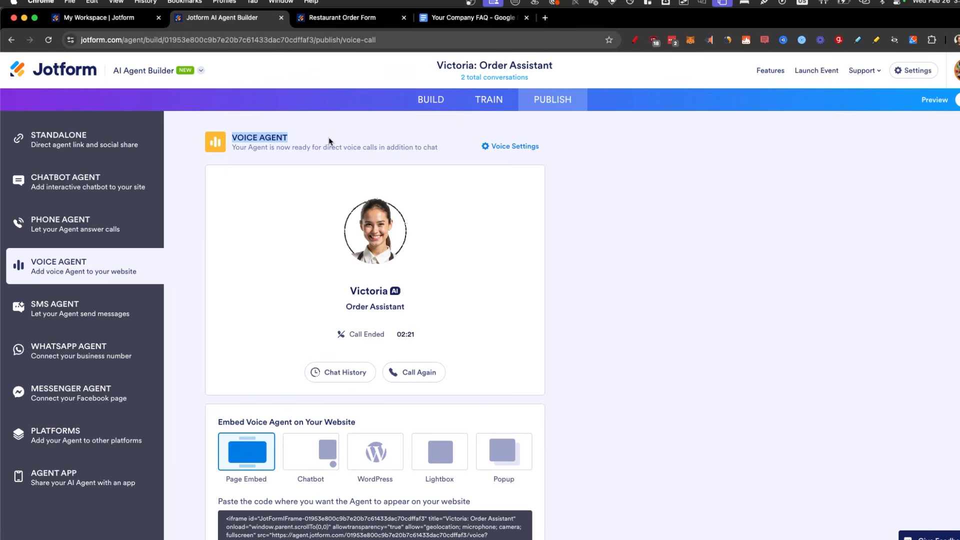
{"action": "left_click", "coordinate": [255, 146]}
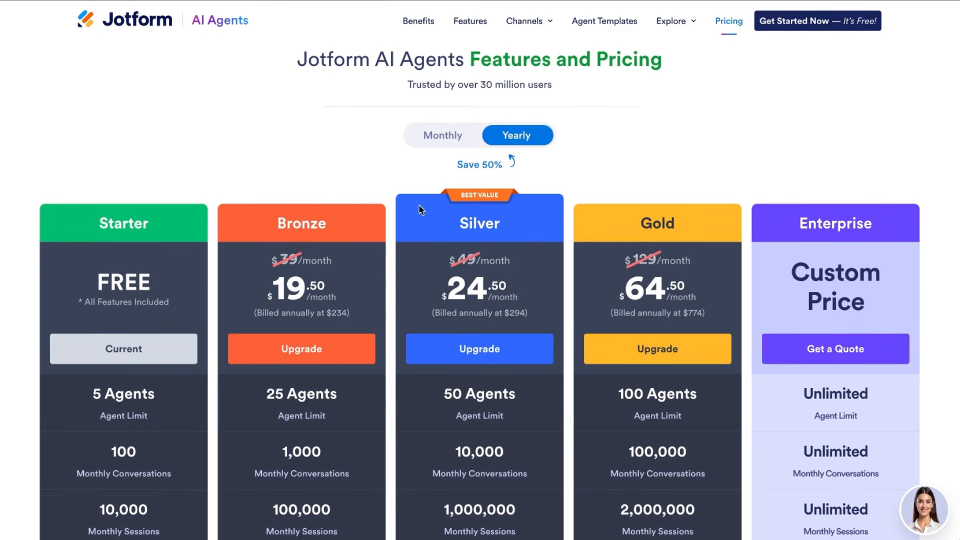
Compare the Jotform AI Agents plan prices under monthly and yearly billing.
{"action": "scroll", "coordinate": [387, 231], "scroll_direction": "down", "scroll_amount": 3}
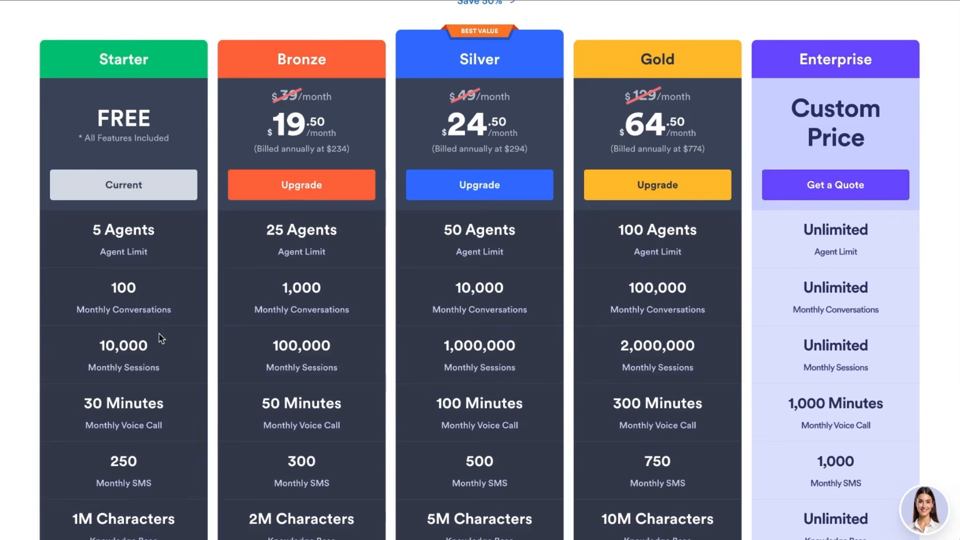
{"action": "scroll", "coordinate": [160, 334], "scroll_direction": "down", "scroll_amount": 3}
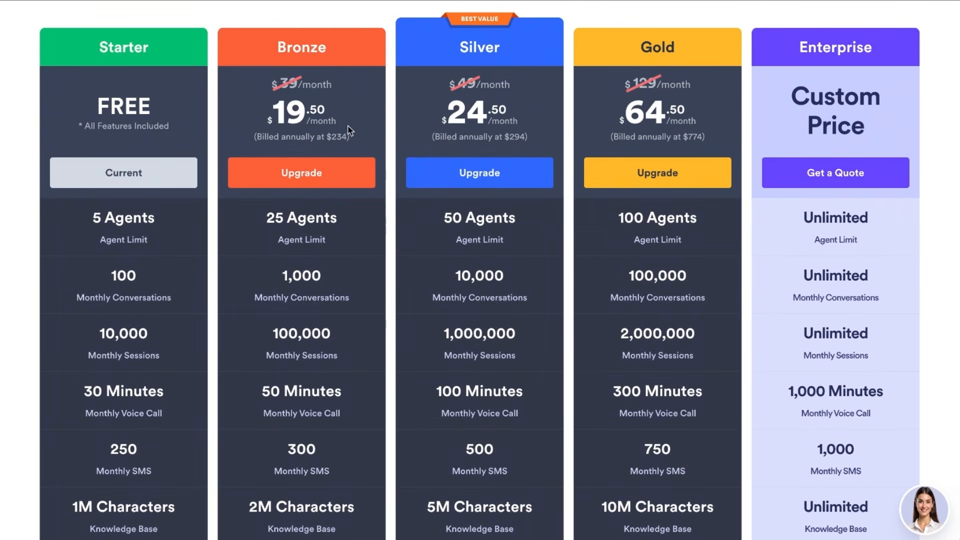
{"action": "scroll", "coordinate": [343, 146], "scroll_direction": "up", "scroll_amount": 2}
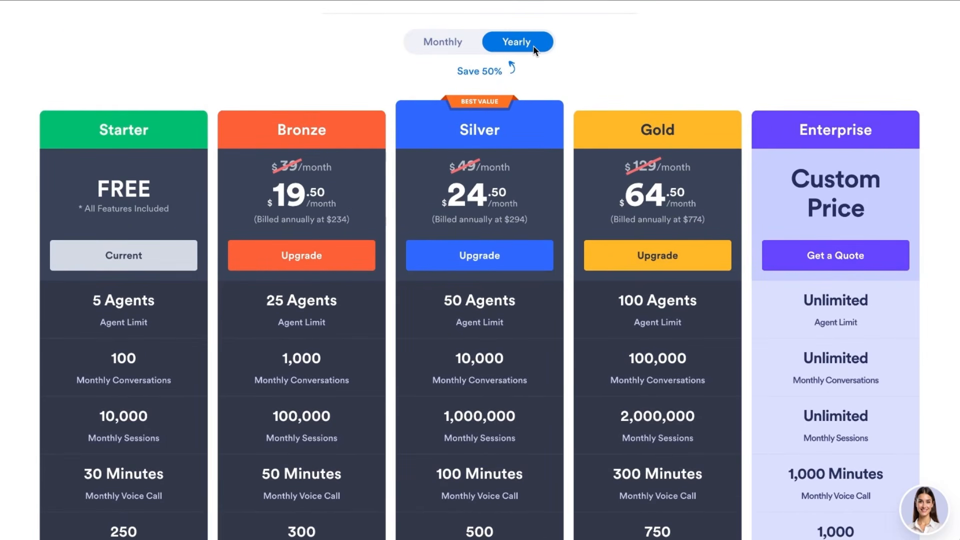
{"action": "left_click", "coordinate": [452, 46]}
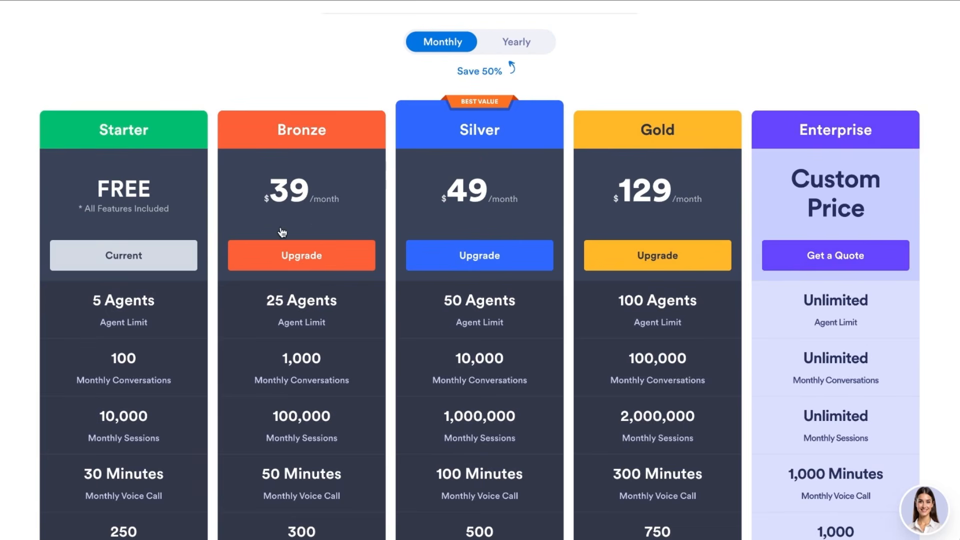
{"action": "left_click", "coordinate": [540, 49]}
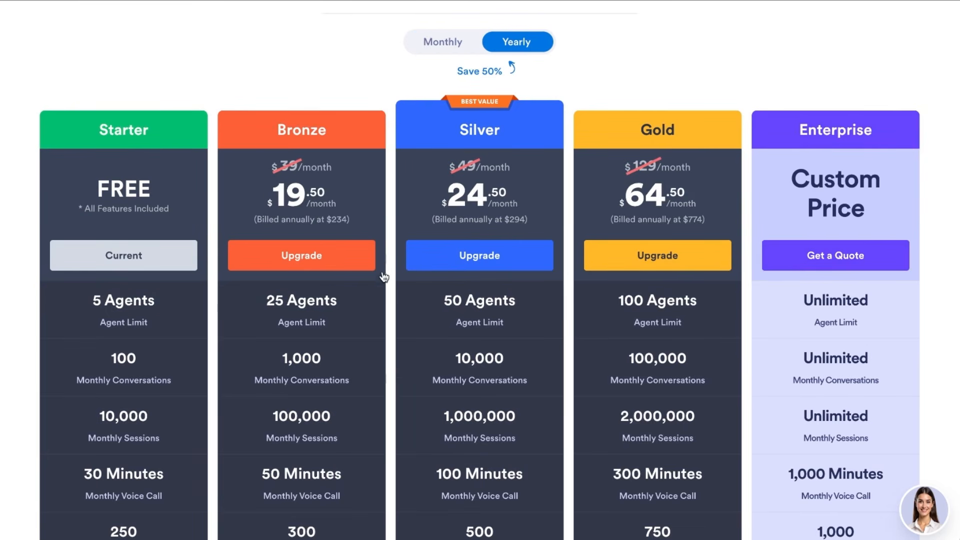
Examine the usage limits of each pricing plan and expand the full feature comparison.
{"action": "scroll", "coordinate": [384, 271], "scroll_direction": "down", "scroll_amount": 2}
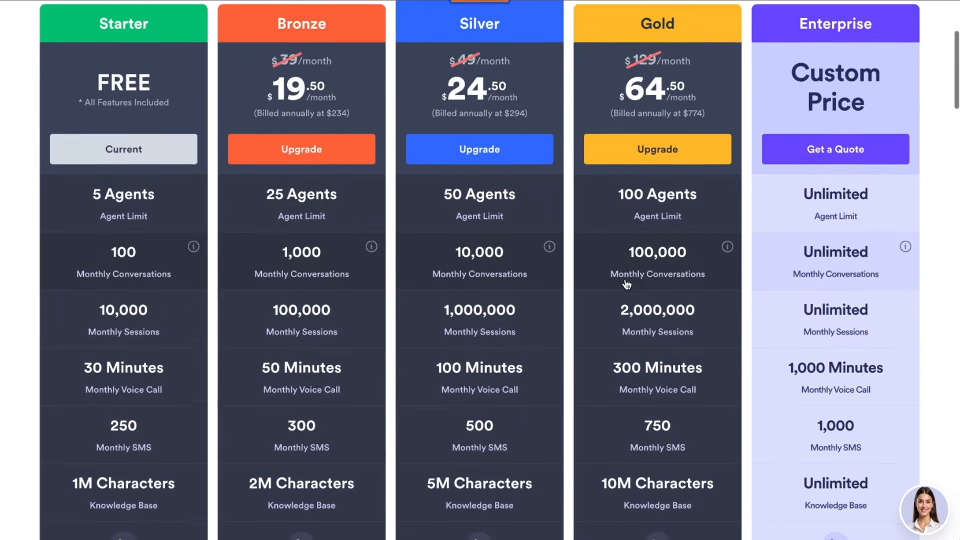
{"action": "scroll", "coordinate": [627, 280], "scroll_direction": "down", "scroll_amount": 2}
{"action": "scroll", "coordinate": [622, 281], "scroll_direction": "down", "scroll_amount": 3}
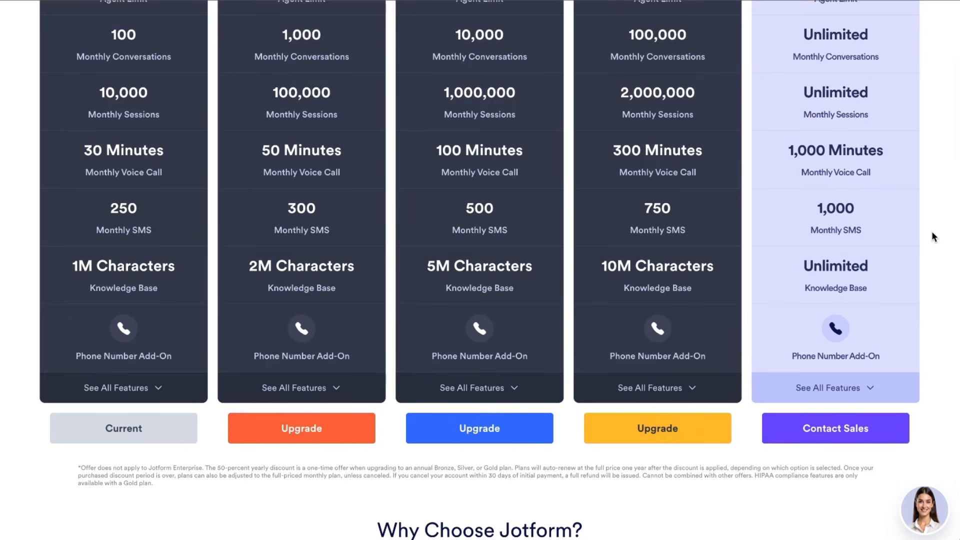
{"action": "scroll", "coordinate": [932, 234], "scroll_direction": "down", "scroll_amount": 5}
{"action": "scroll", "coordinate": [931, 235], "scroll_direction": "up", "scroll_amount": 8}
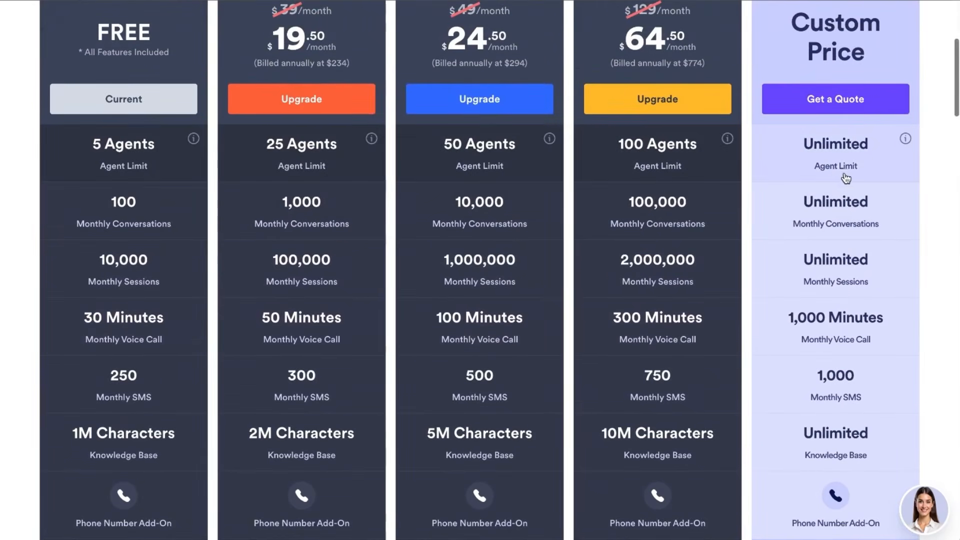
{"action": "scroll", "coordinate": [848, 180], "scroll_direction": "down", "scroll_amount": 7}
{"action": "scroll", "coordinate": [925, 308], "scroll_direction": "down", "scroll_amount": 2}
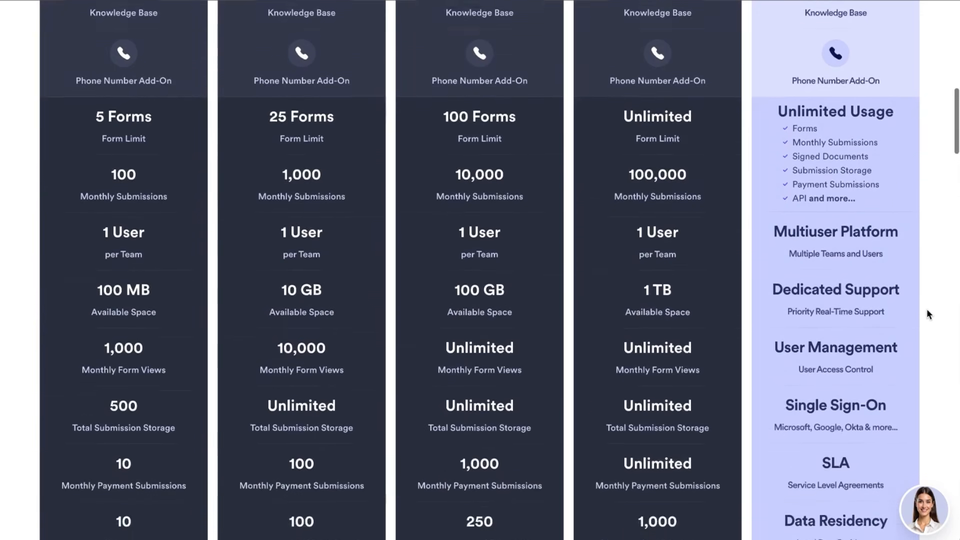
Review the expanded plan features through HIPAA compliance and branding, and compare them with each plan's yearly price and agent limits.
{"action": "scroll", "coordinate": [926, 308], "scroll_direction": "down", "scroll_amount": 6}
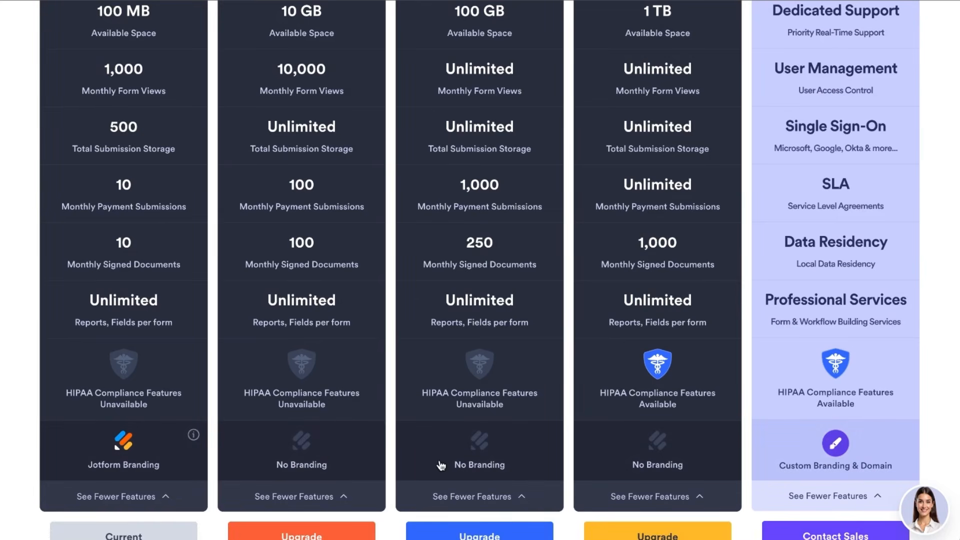
{"action": "scroll", "coordinate": [525, 463], "scroll_direction": "down", "scroll_amount": 2}
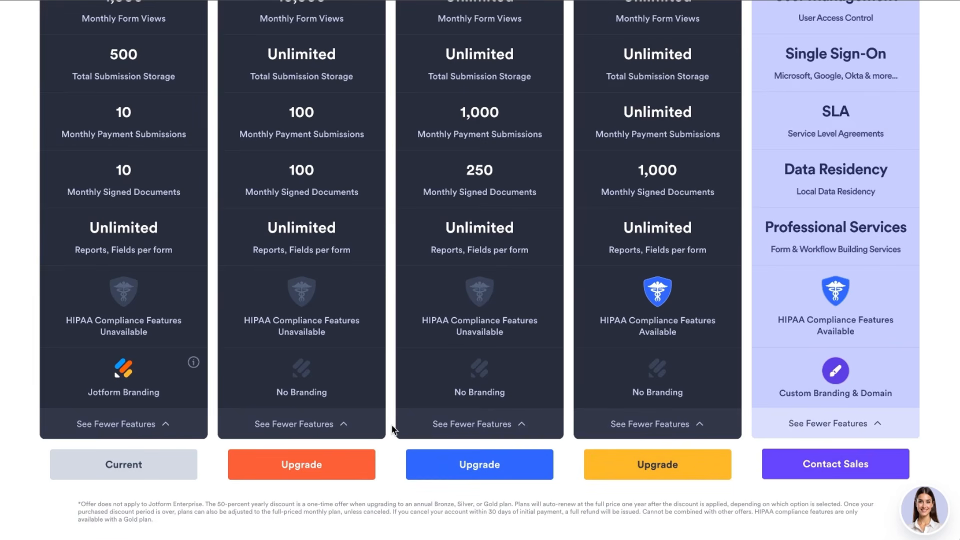
{"action": "scroll", "coordinate": [393, 429], "scroll_direction": "up", "scroll_amount": 8}
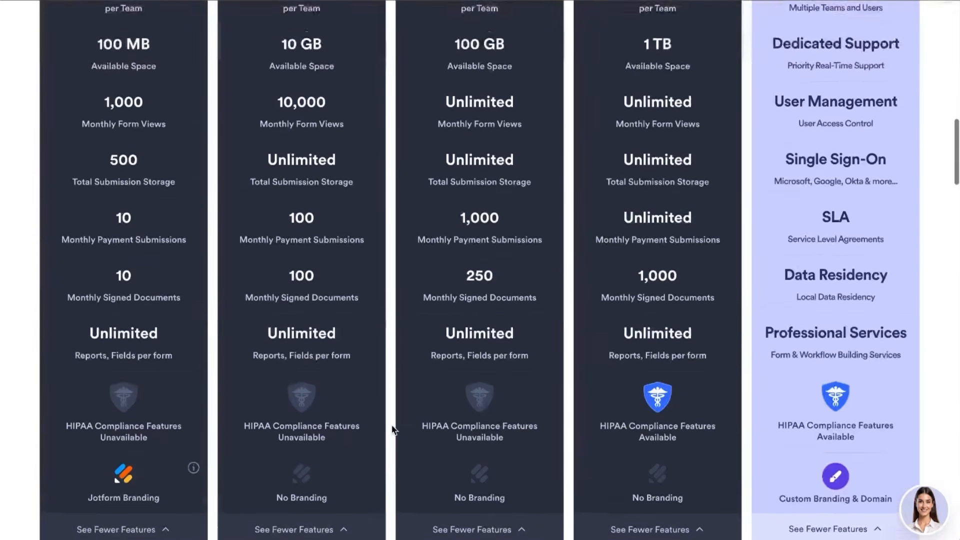
{"action": "scroll", "coordinate": [393, 429], "scroll_direction": "up", "scroll_amount": 10}
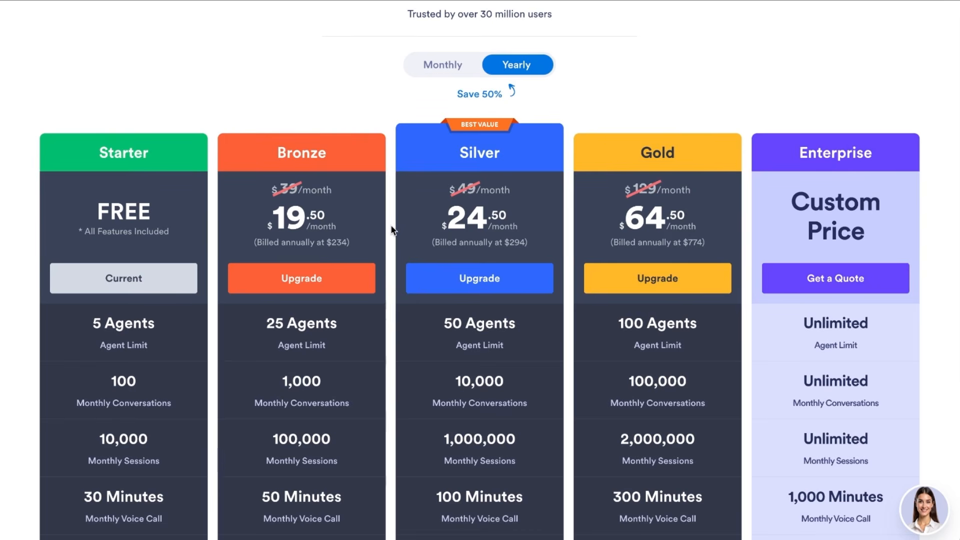
{"action": "scroll", "coordinate": [391, 229], "scroll_direction": "down", "scroll_amount": 2}
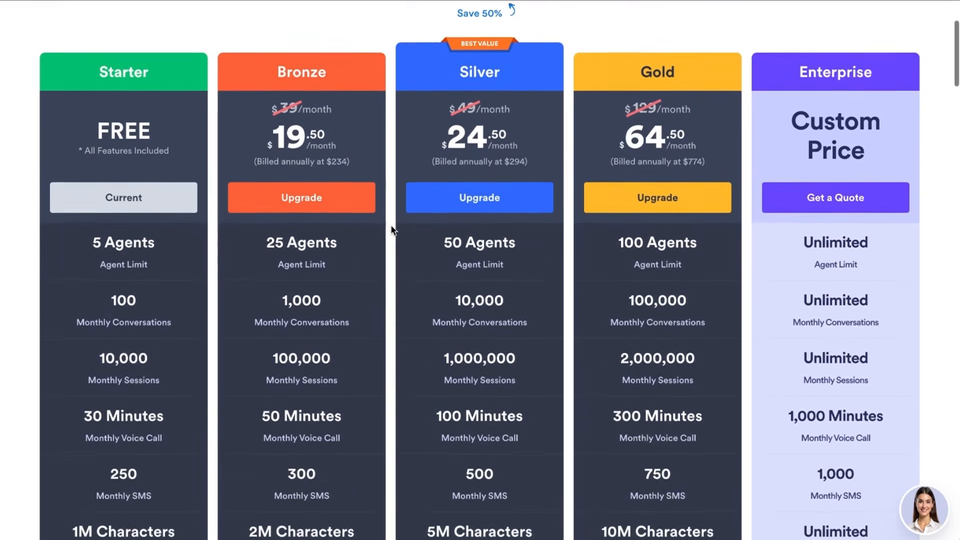
{"action": "scroll", "coordinate": [391, 229], "scroll_direction": "down", "scroll_amount": 1}
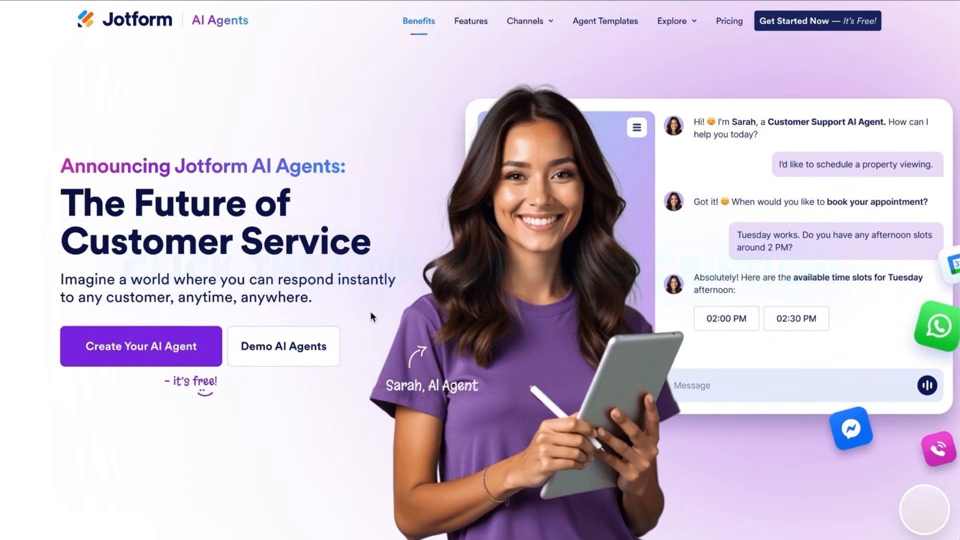
{"action": "scroll", "coordinate": [370, 313], "scroll_direction": "down", "scroll_amount": 1}
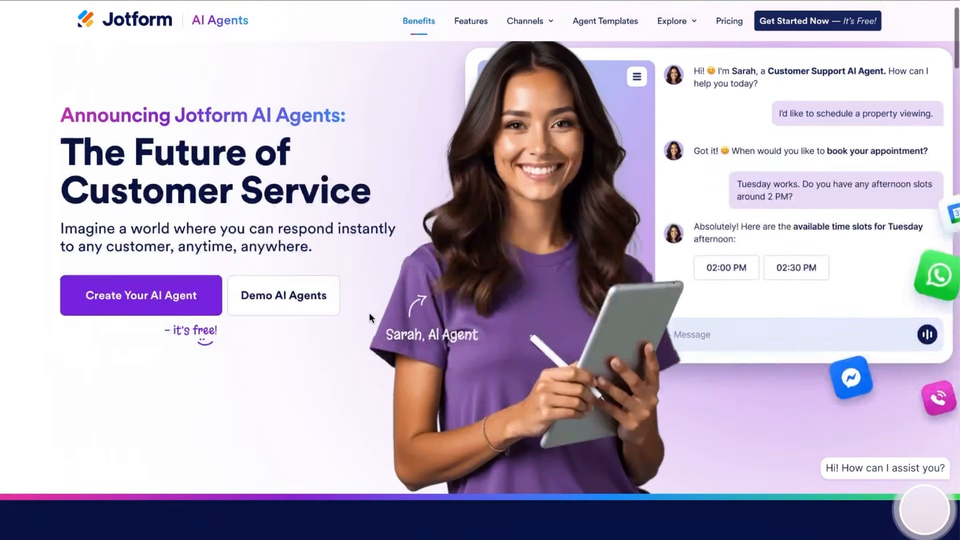